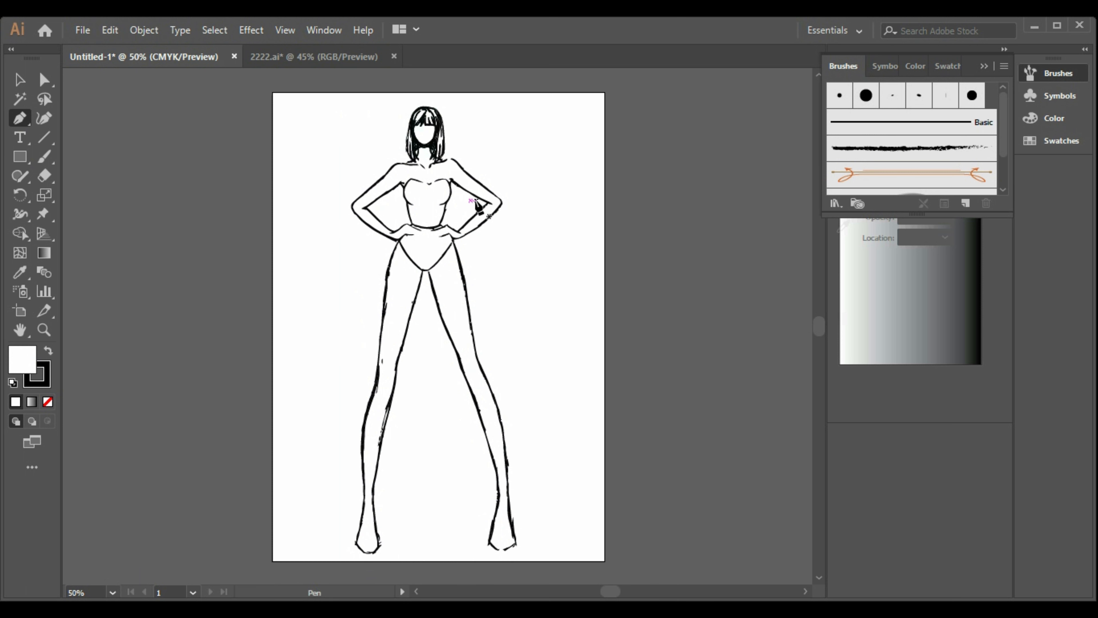
Step: Outline the sleeve around the bent arm beneath the straight hair's left side and extend the path diagonally across the chest with the Pen tool
left_click(401, 182)
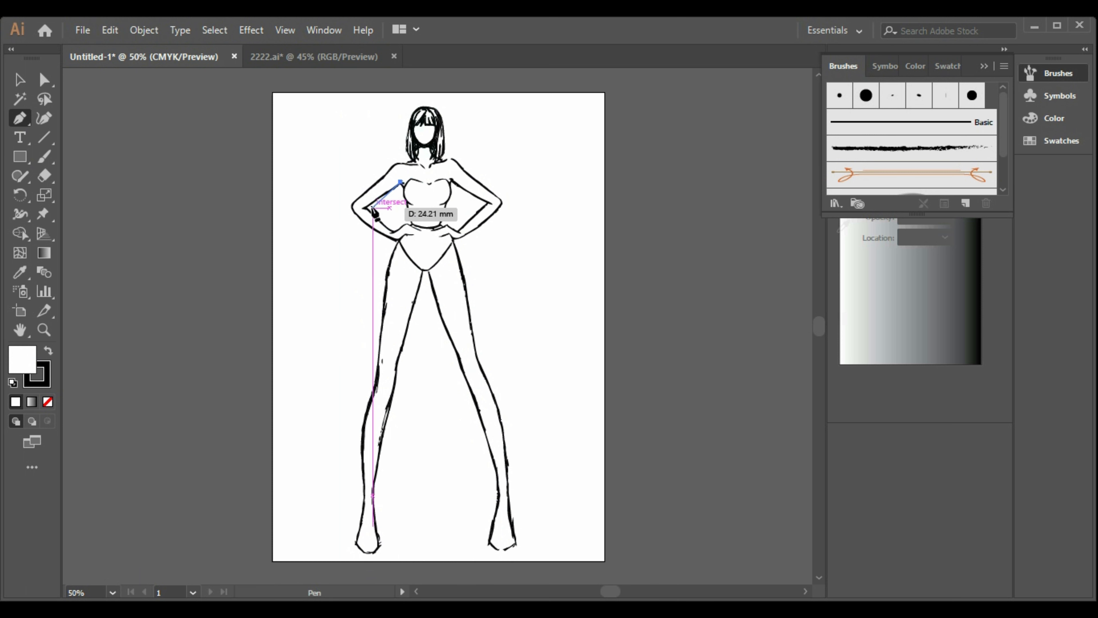
left_click(365, 208)
left_click(395, 234)
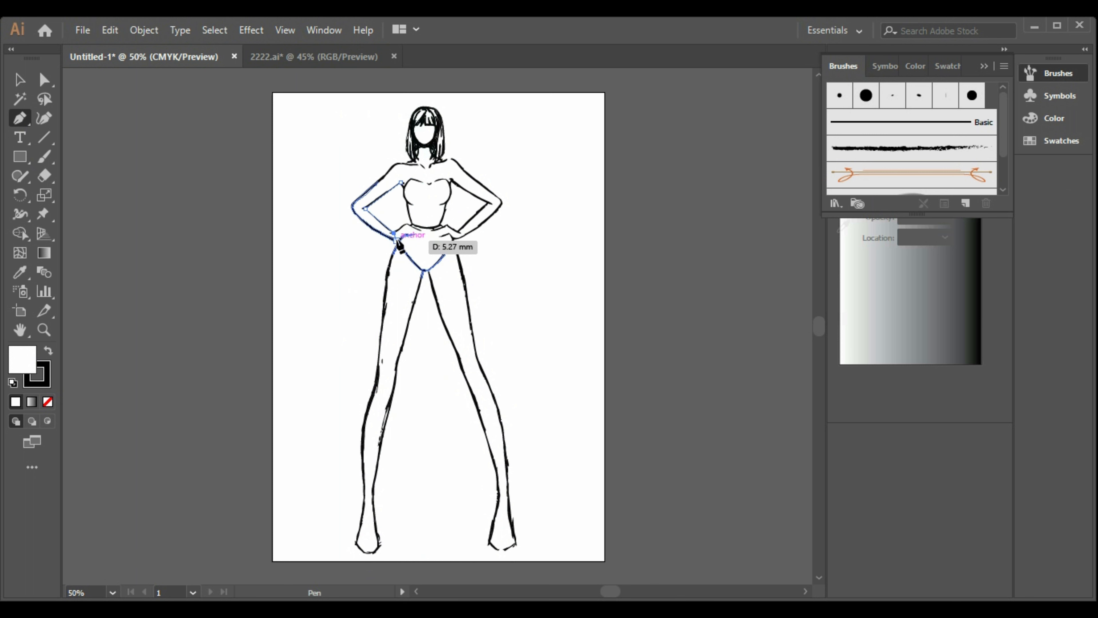
left_click(396, 241)
left_click_drag(349, 213, 497, 224)
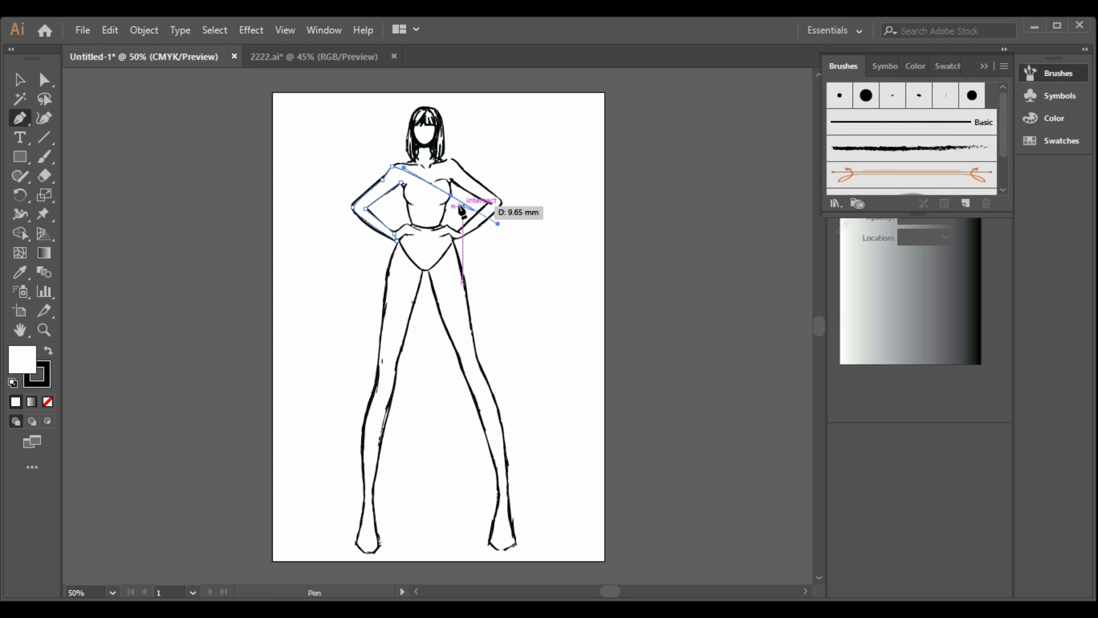
Step: Continue the dress path down the bust and waist, along the skirt's flared right edge, and across the curved floor-length hem
left_click(452, 196)
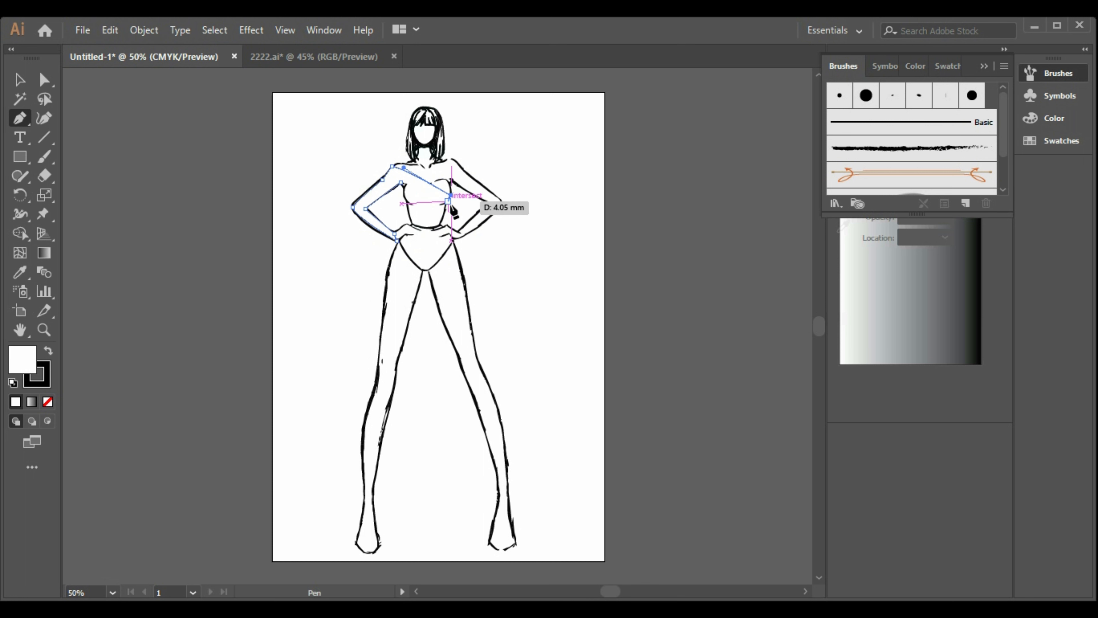
left_click(440, 226)
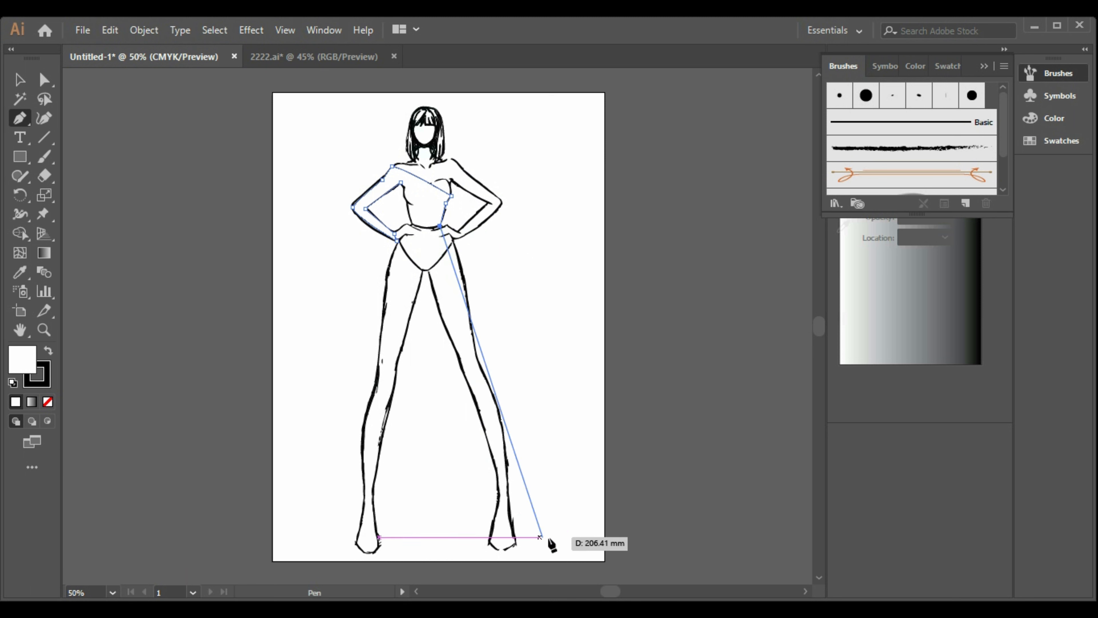
left_click_drag(474, 351, 524, 437)
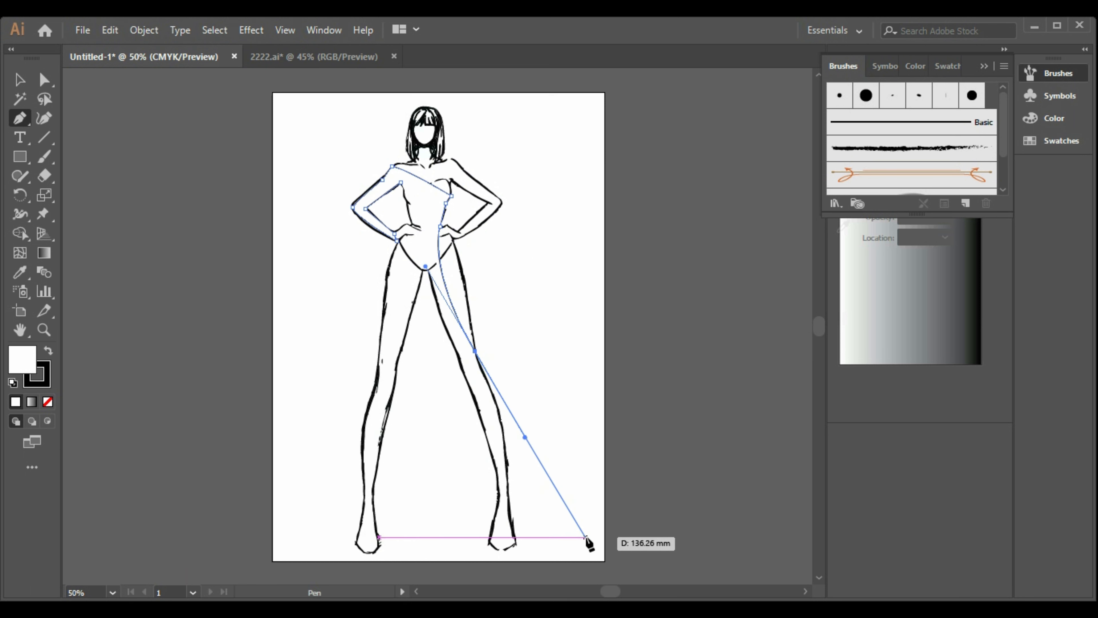
left_click_drag(577, 551, 622, 592)
scroll(698, 414, "up", 4)
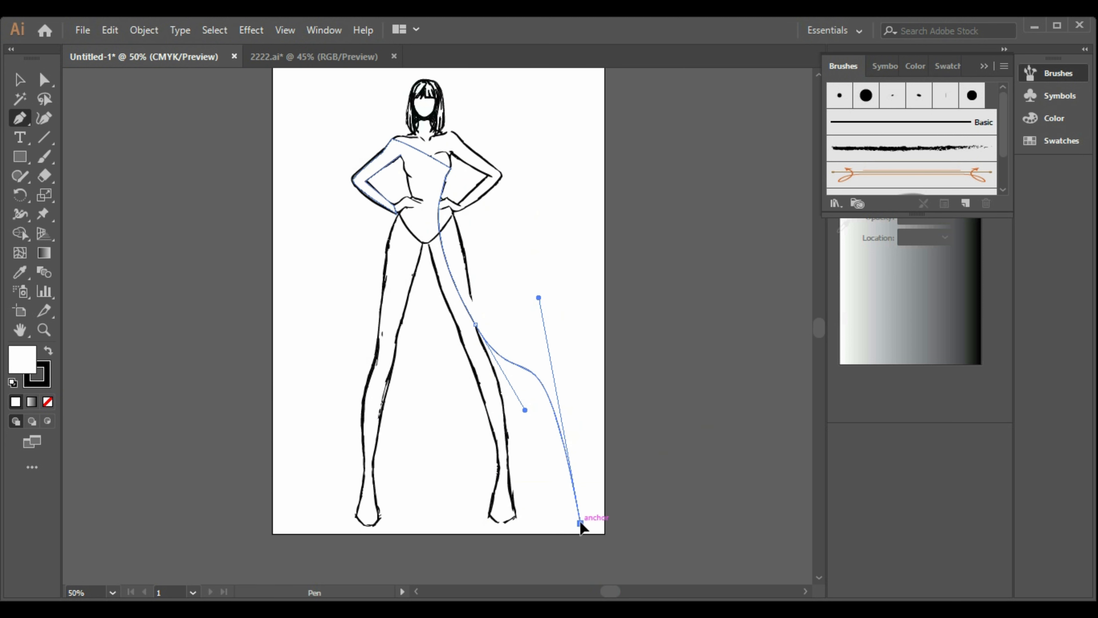
left_click(580, 522)
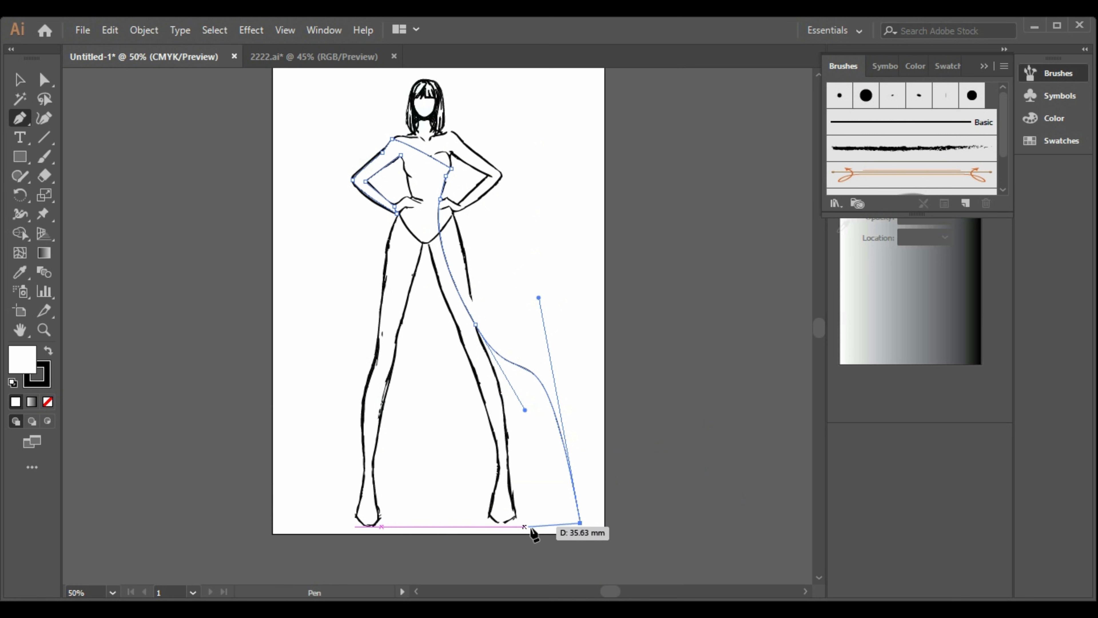
left_click_drag(318, 512, 256, 475)
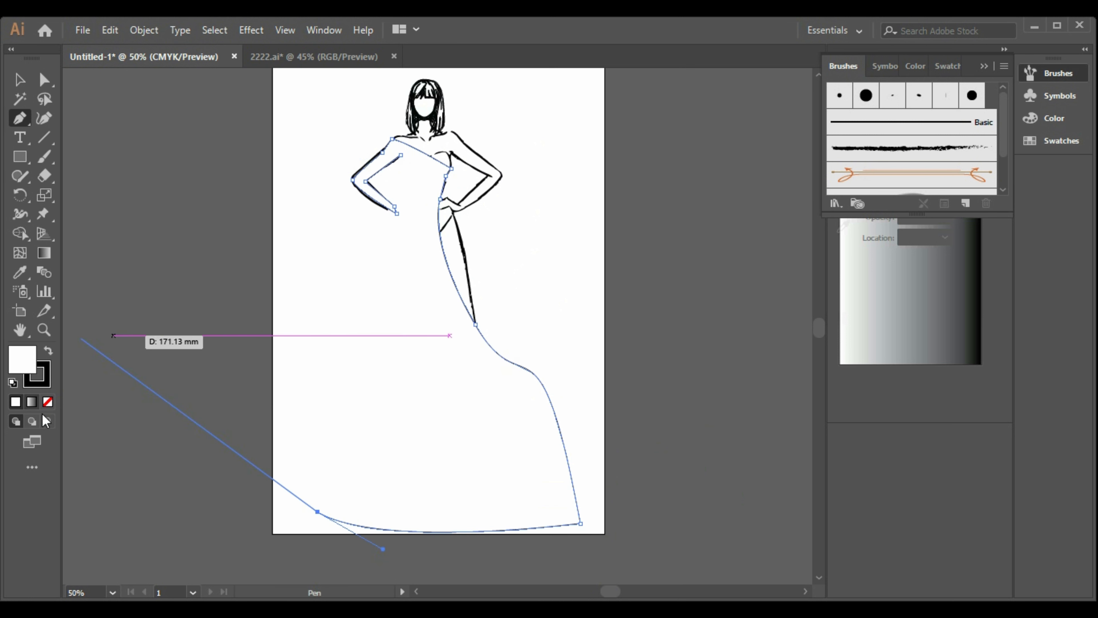
Step: Remove the path's fill and draw the skirt's left edge from the hem corner up to the waist
left_click(47, 402)
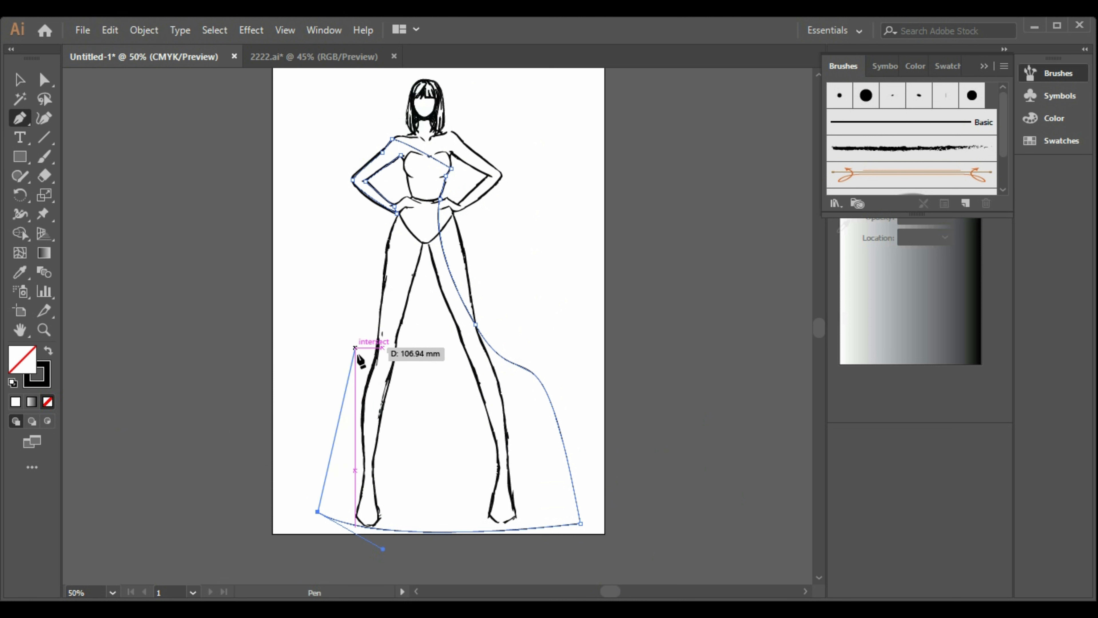
left_click(319, 512)
left_click(307, 503)
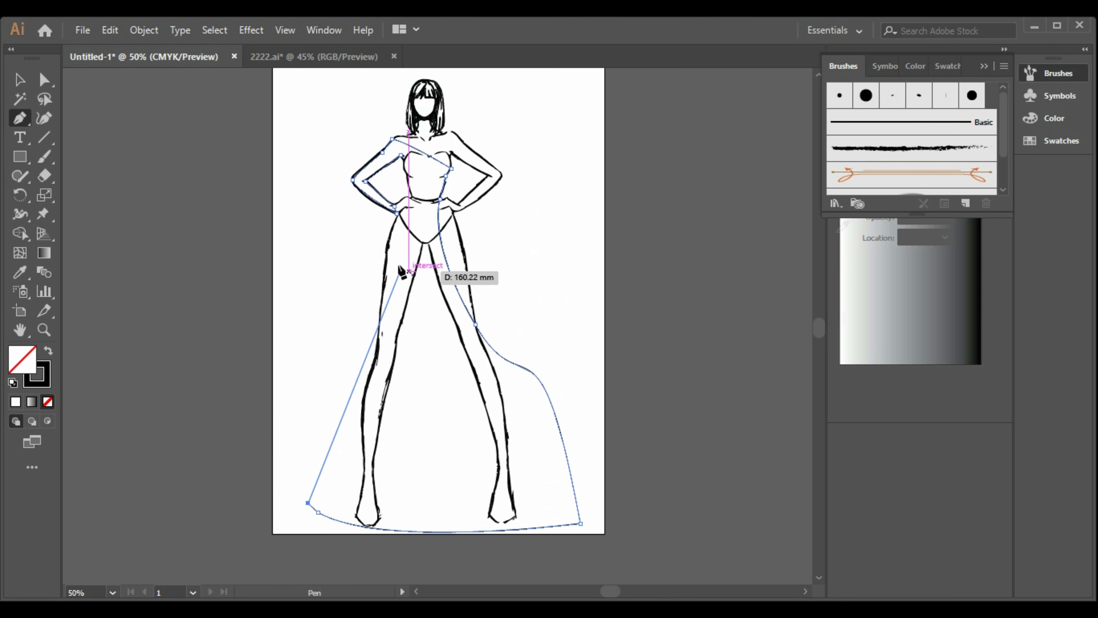
left_click_drag(410, 197, 398, 116)
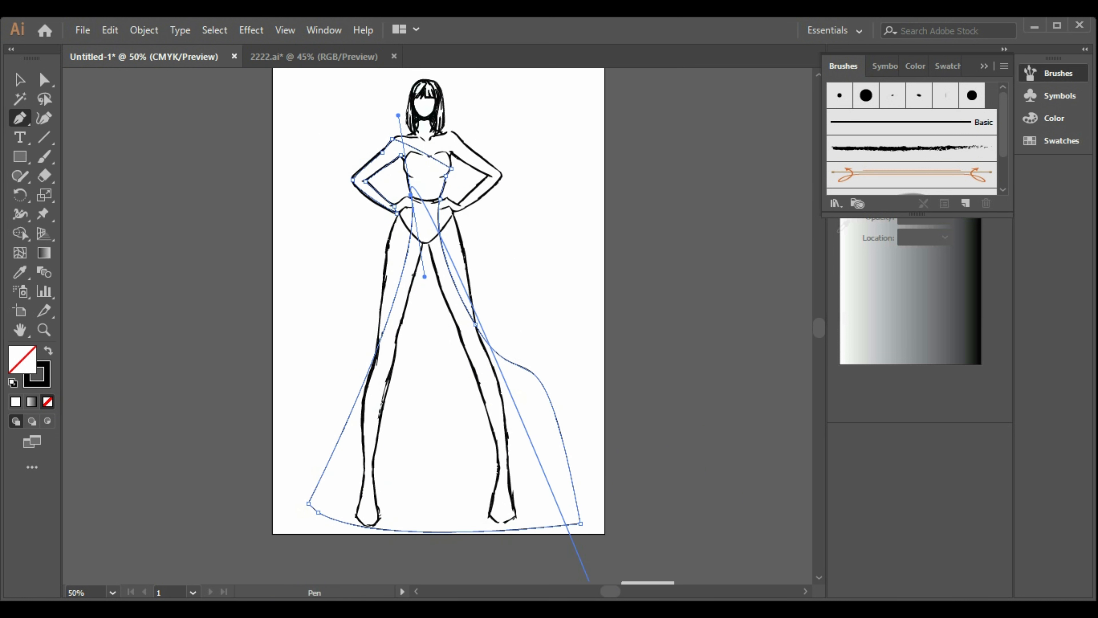
left_click(412, 196)
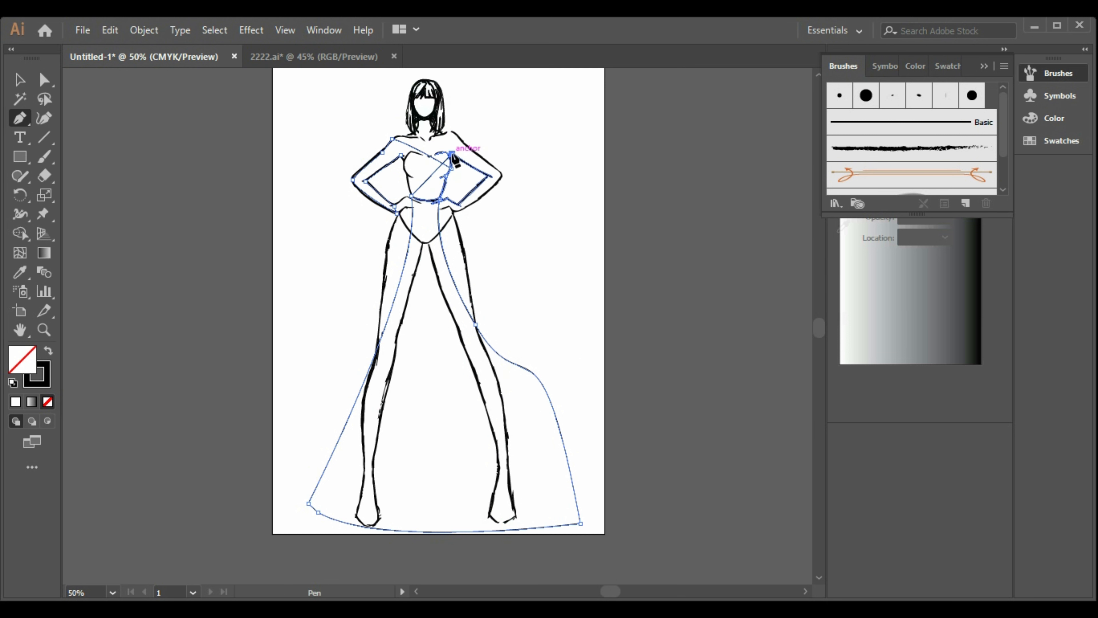
Step: Draw the crossing strap from the waist over the opposite shoulder and back down the bodice, closing the path at the sleeve
left_click(452, 153)
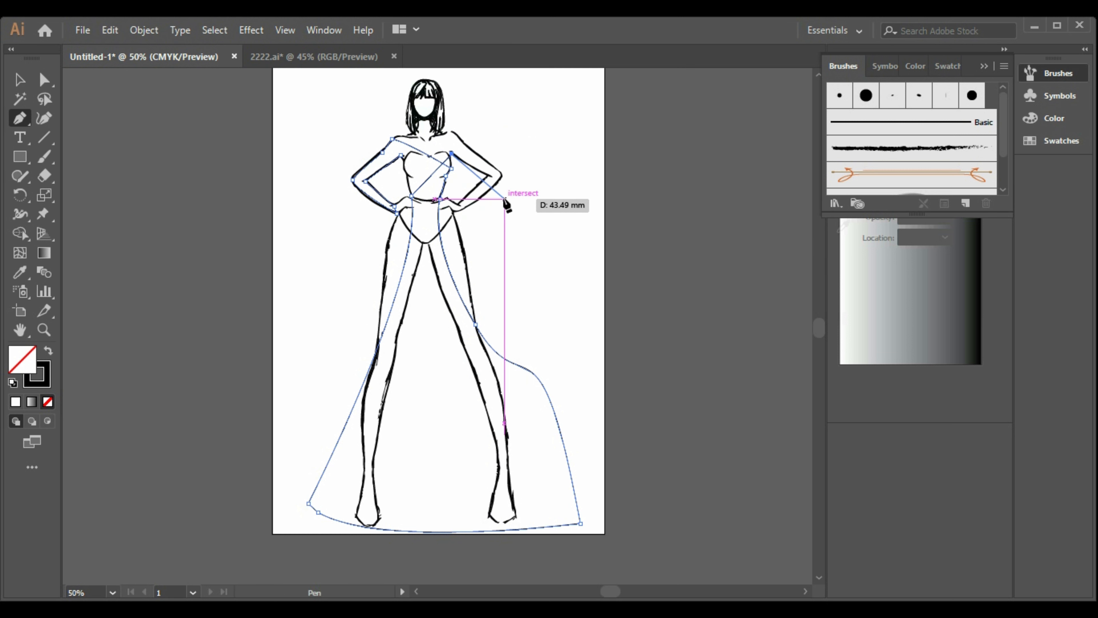
left_click_drag(433, 136, 400, 155)
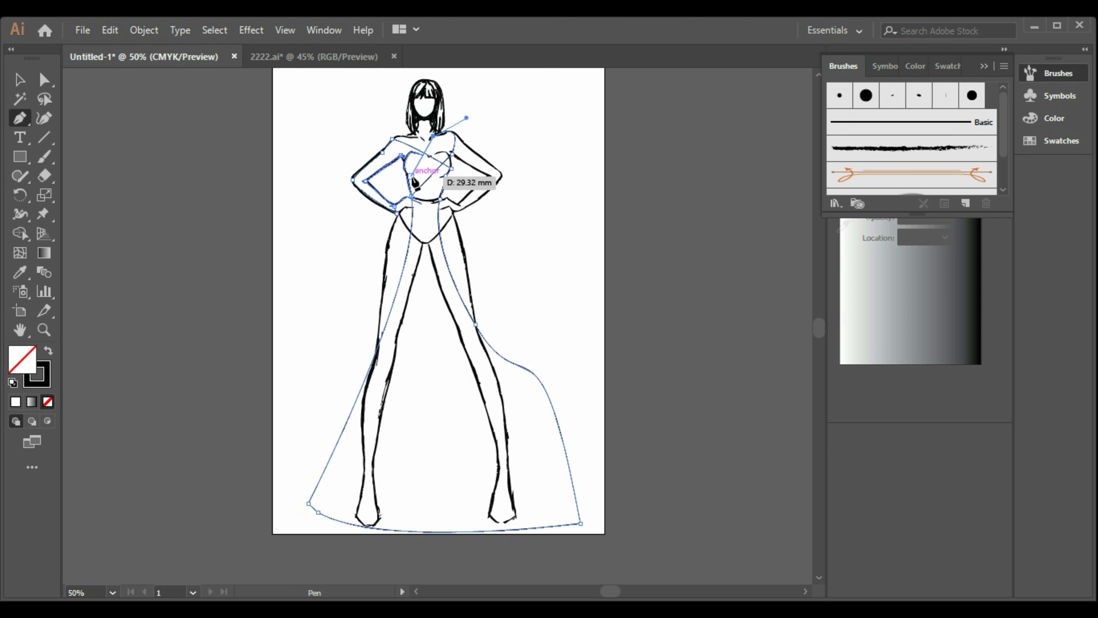
left_click(409, 174)
left_click_drag(395, 203, 363, 211)
left_click(407, 177)
left_click(402, 155)
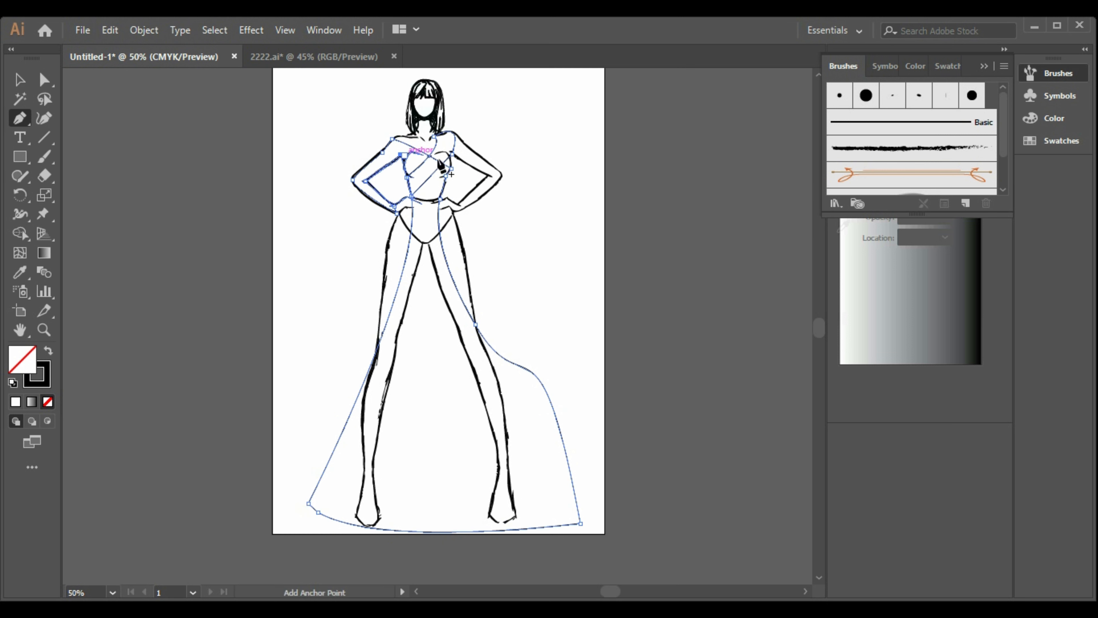
Step: Select the whole dress shape and open the Fades gradient swatch library
left_click(18, 84)
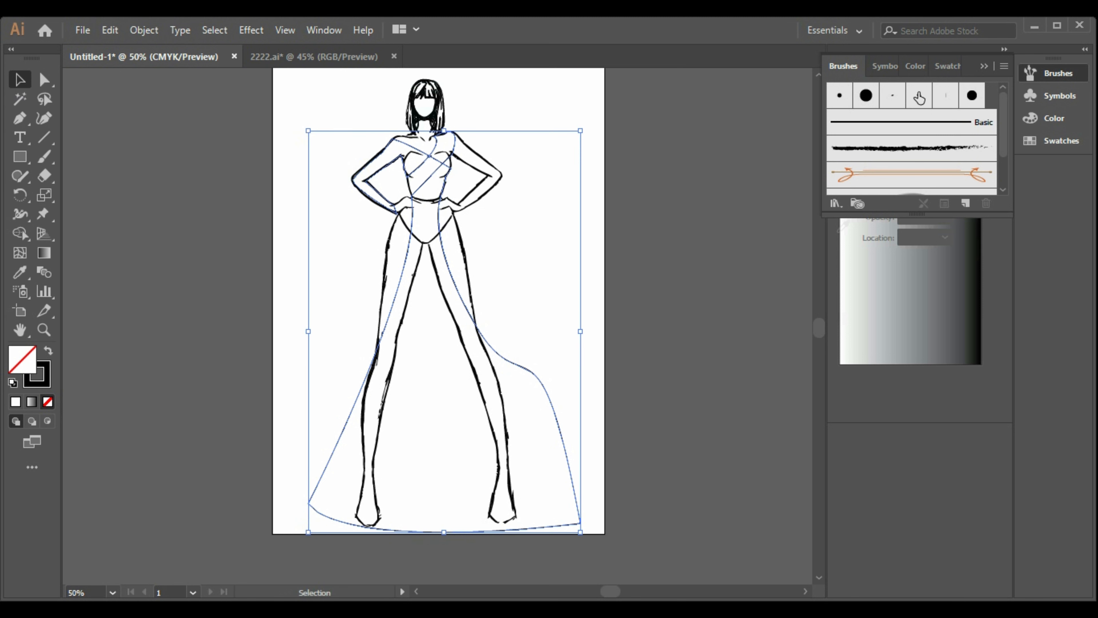
left_click(884, 66)
left_click(846, 67)
left_click(946, 65)
left_click(836, 203)
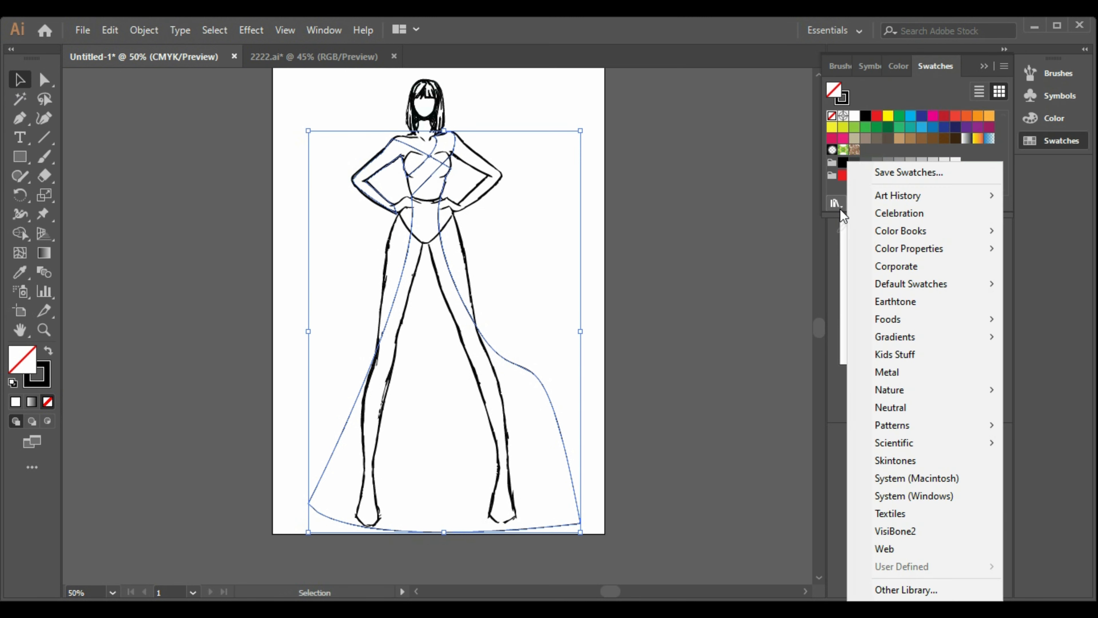
mouse_move(916, 340)
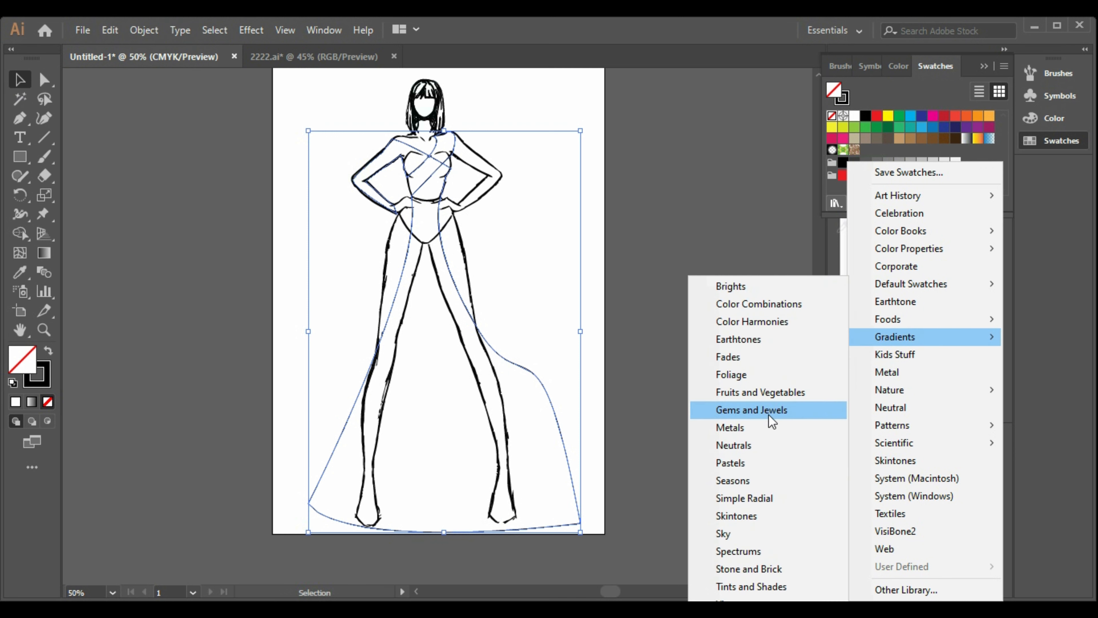
left_click(769, 358)
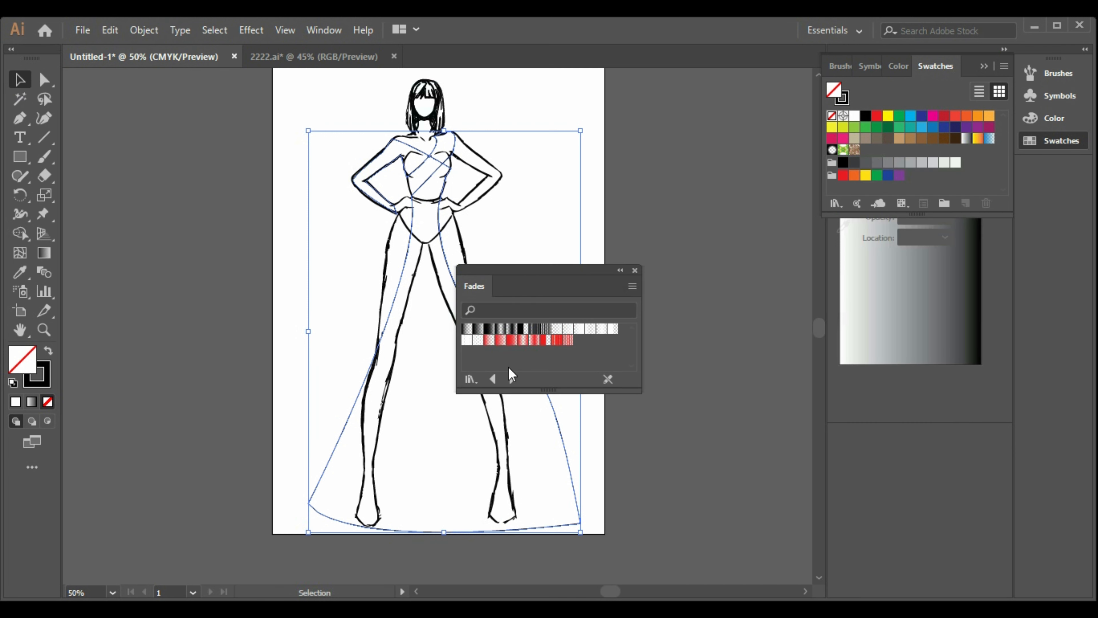
Step: Move the gradient library clear of the artwork and switch it to the Gems and Jewels collection
left_click_drag(742, 194, 754, 115)
left_click(691, 208)
left_click(691, 209)
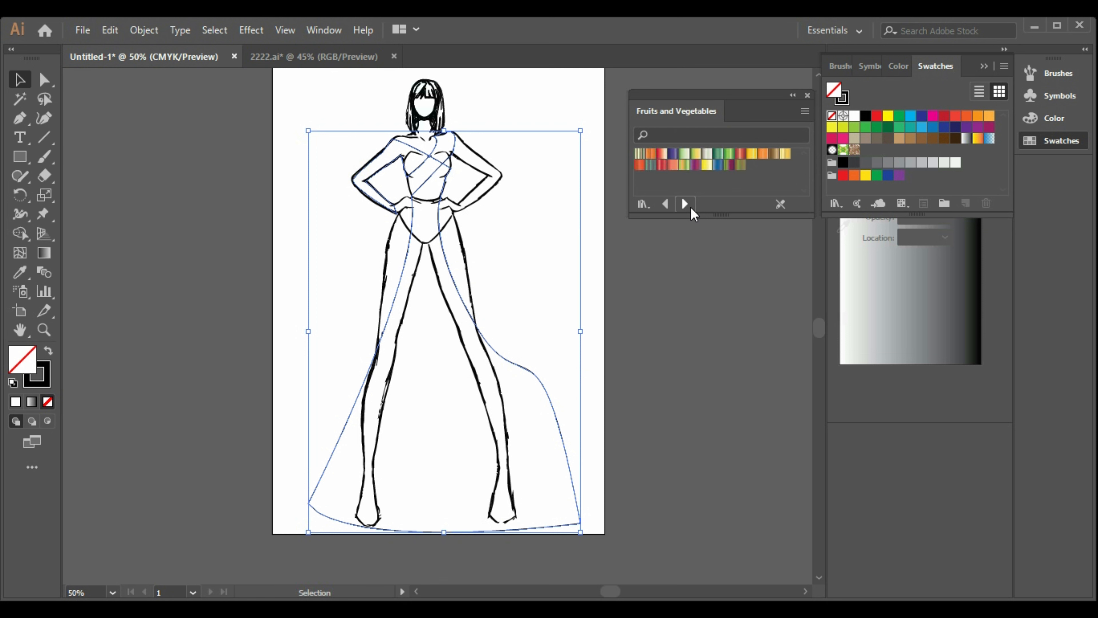
left_click(691, 208)
left_click(691, 209)
left_click(671, 202)
Step: Try Pink Tourmaline, Aquamarine, Rose Quartz and other jewel gradients as the dress fill
left_click(786, 154)
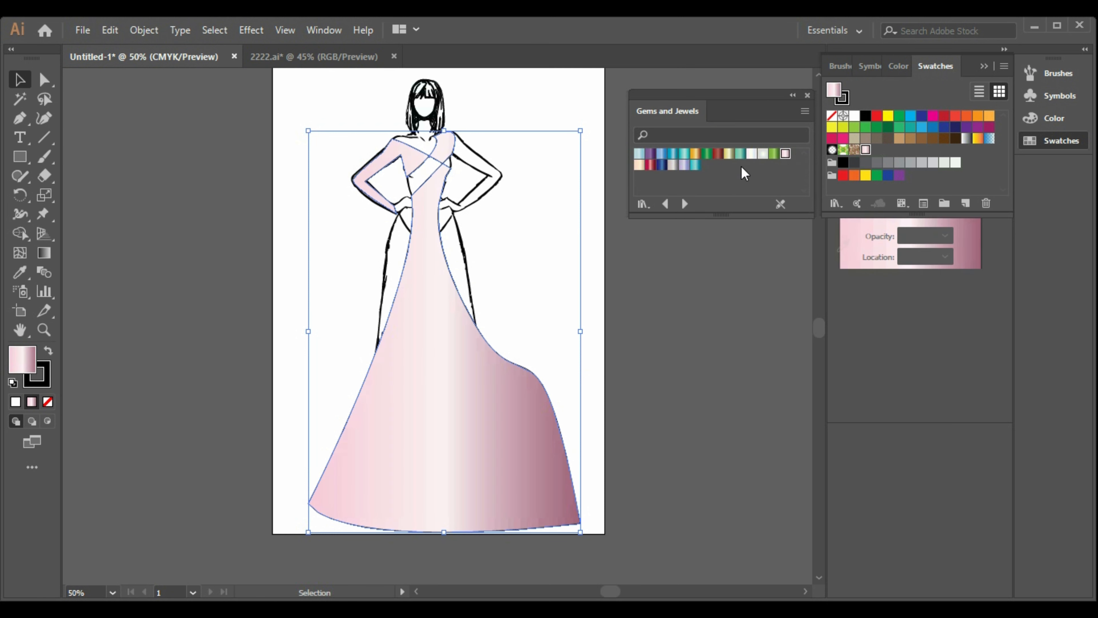
left_click(684, 167)
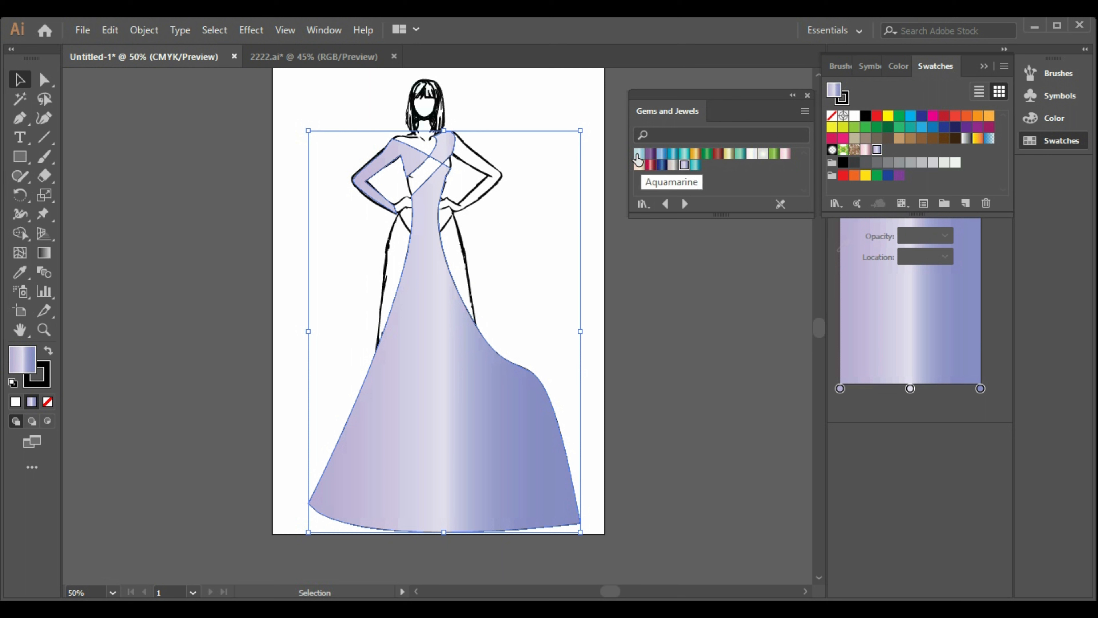
left_click(639, 154)
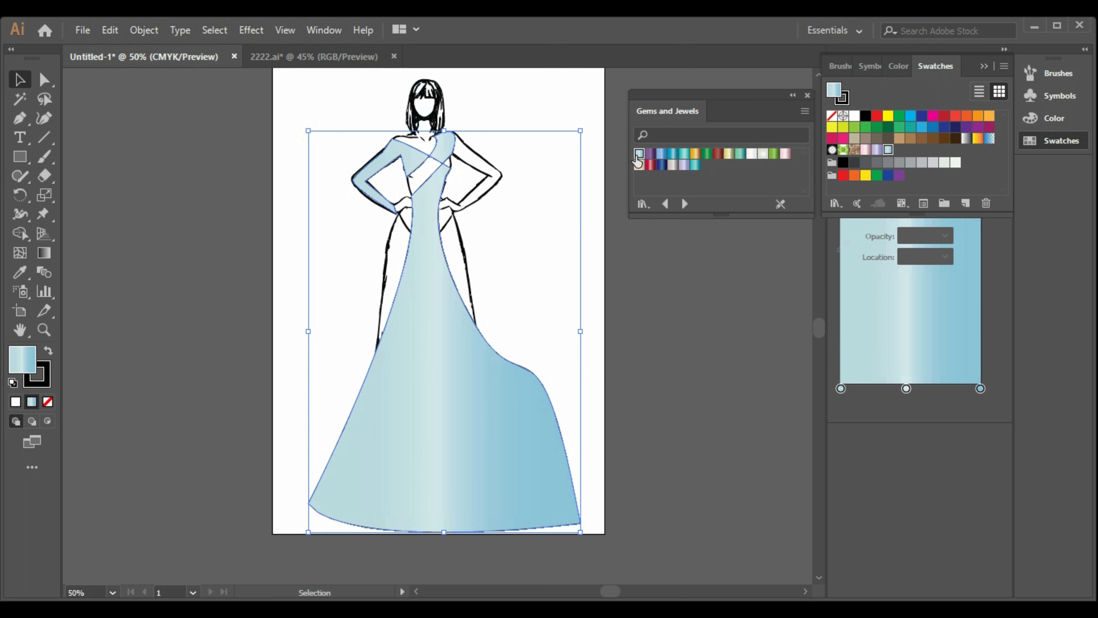
left_click(638, 164)
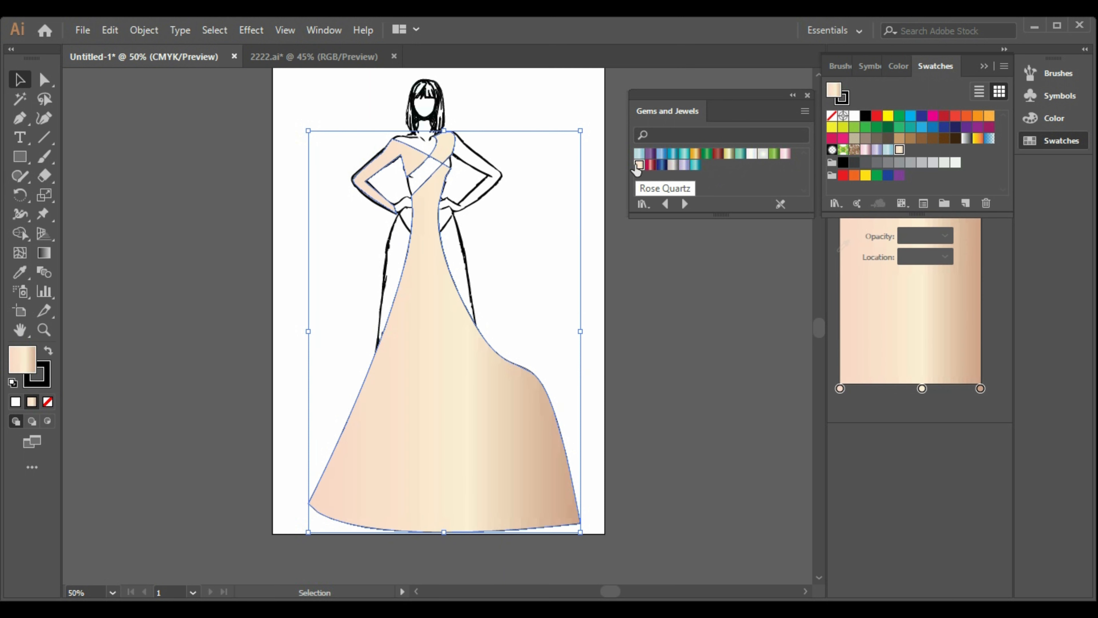
left_click(734, 157)
left_click(752, 155)
Step: Fill the dress with the Pearl gradient and deselect it
left_click(763, 156)
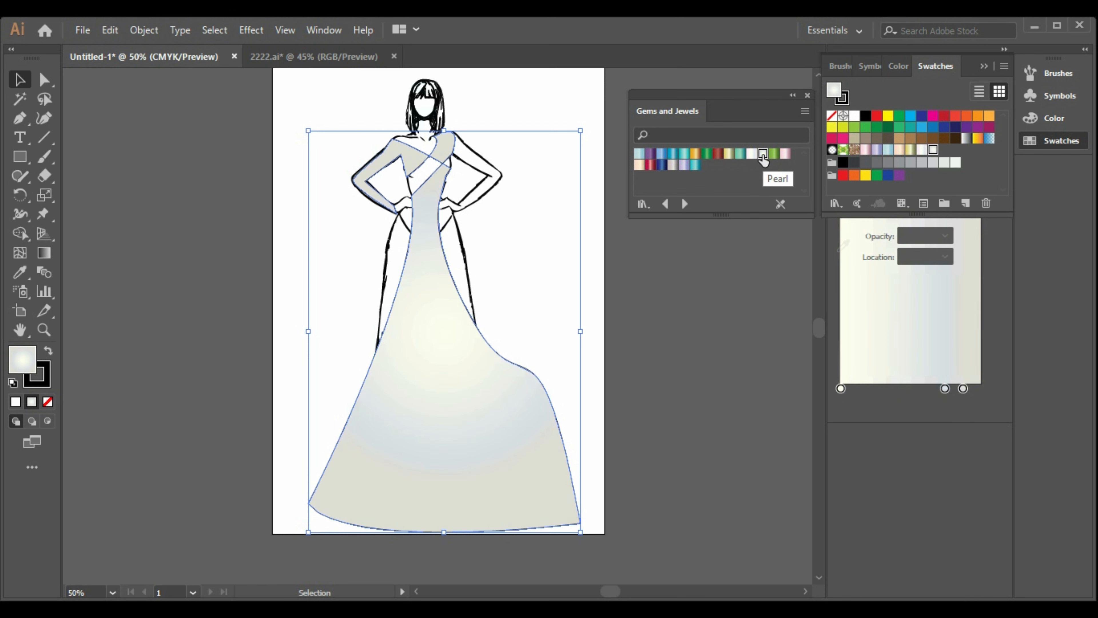
left_click(646, 465)
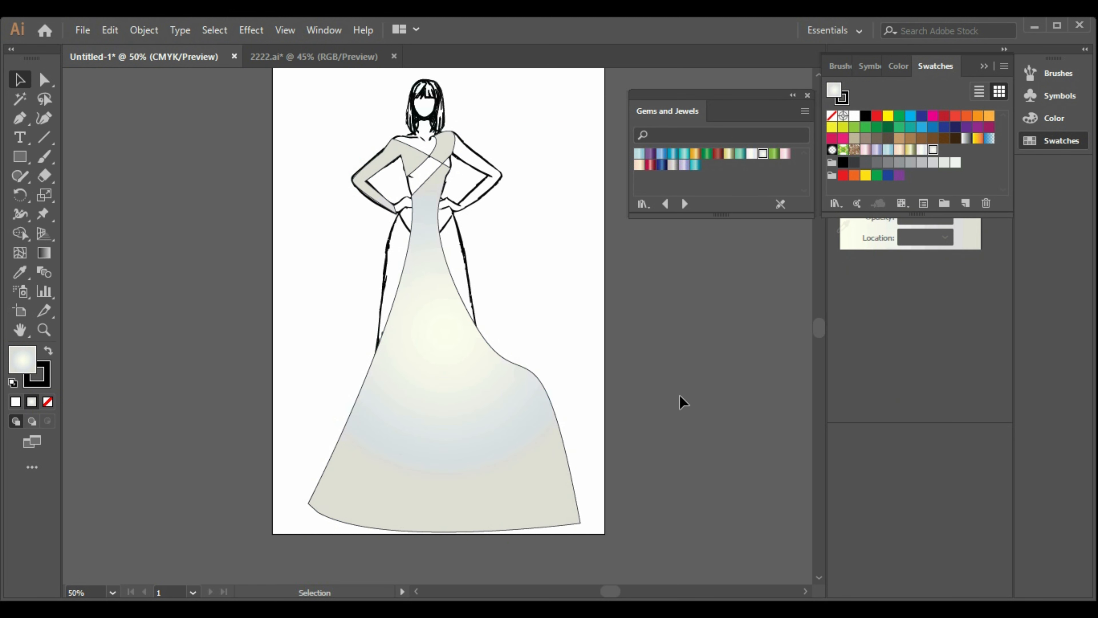
scroll(681, 402, "up", 1)
Step: Copy the white heart-shaped ribbon ornament from 2222.ai into the Untitled-1 document and place it beside the artboard
left_click(259, 65)
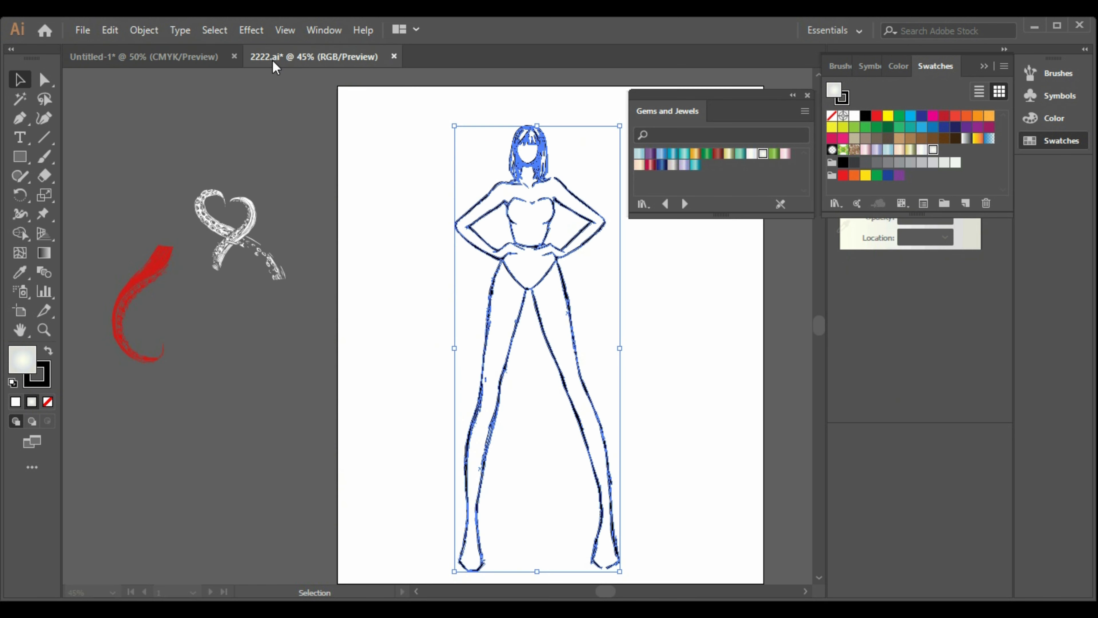
left_click_drag(255, 362, 256, 362)
left_click(361, 416)
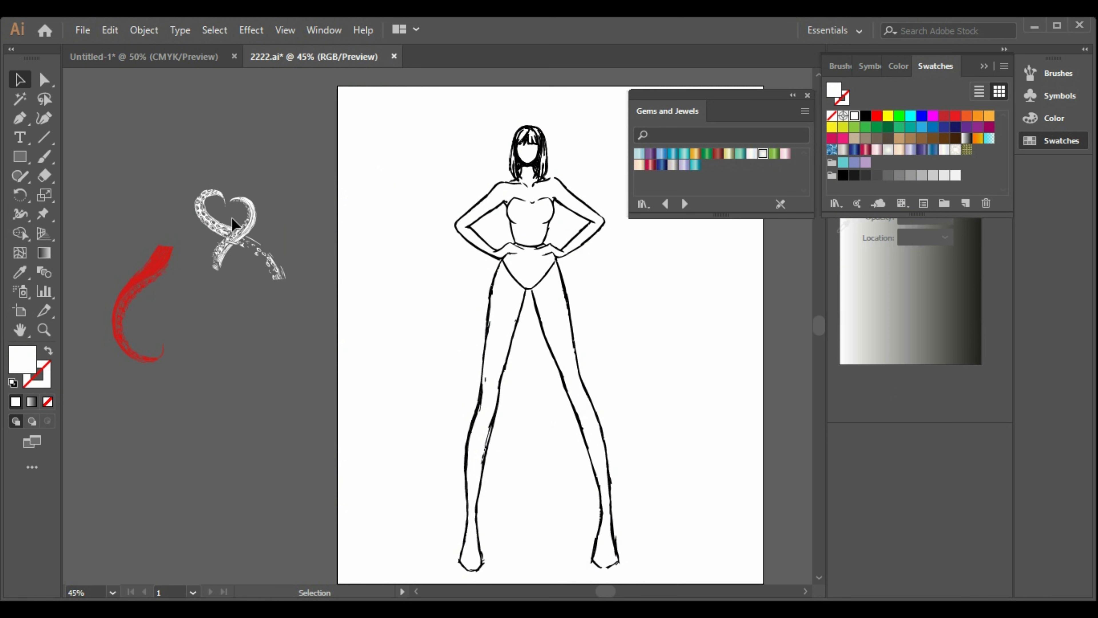
left_click(271, 284)
left_click(216, 57)
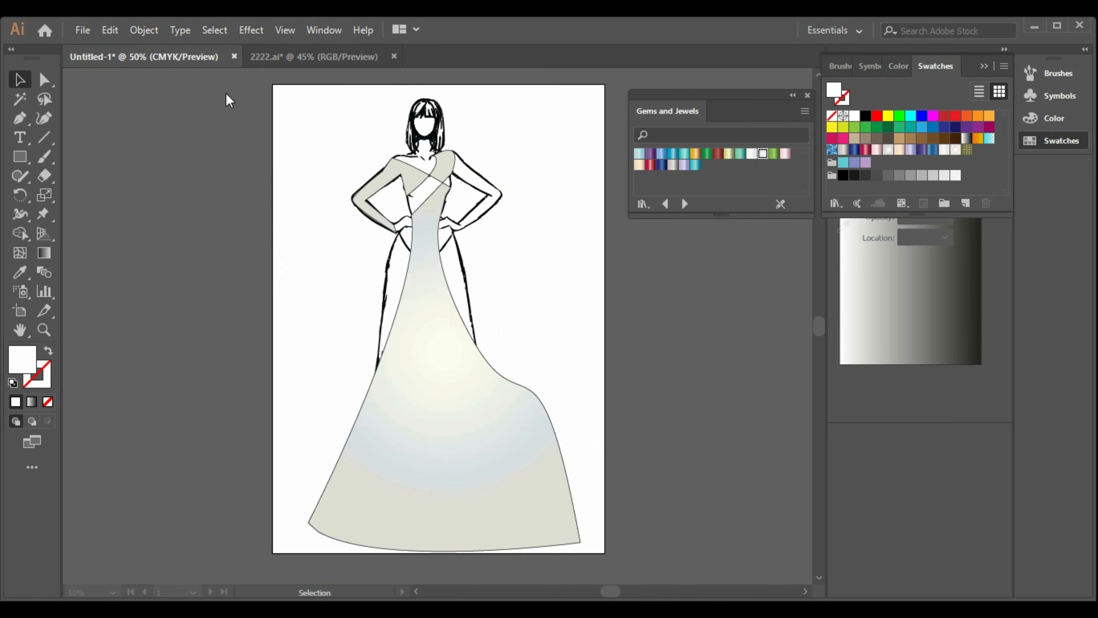
key("ctrl+v")
mouse_move(445, 346)
left_mouse_down()
mouse_move(490, 346)
mouse_move(218, 275)
mouse_move(222, 284)
left_mouse_up()
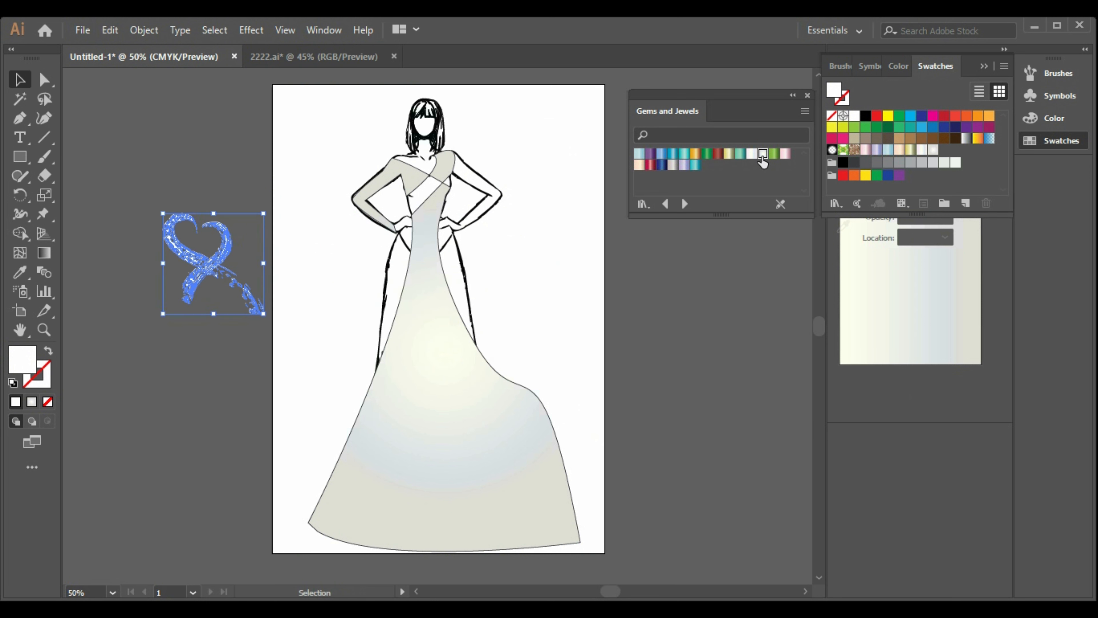
Step: Position the heart-shaped ornament over the dress bodice and fill it with the Pink Tourmaline gradient
left_click(193, 399)
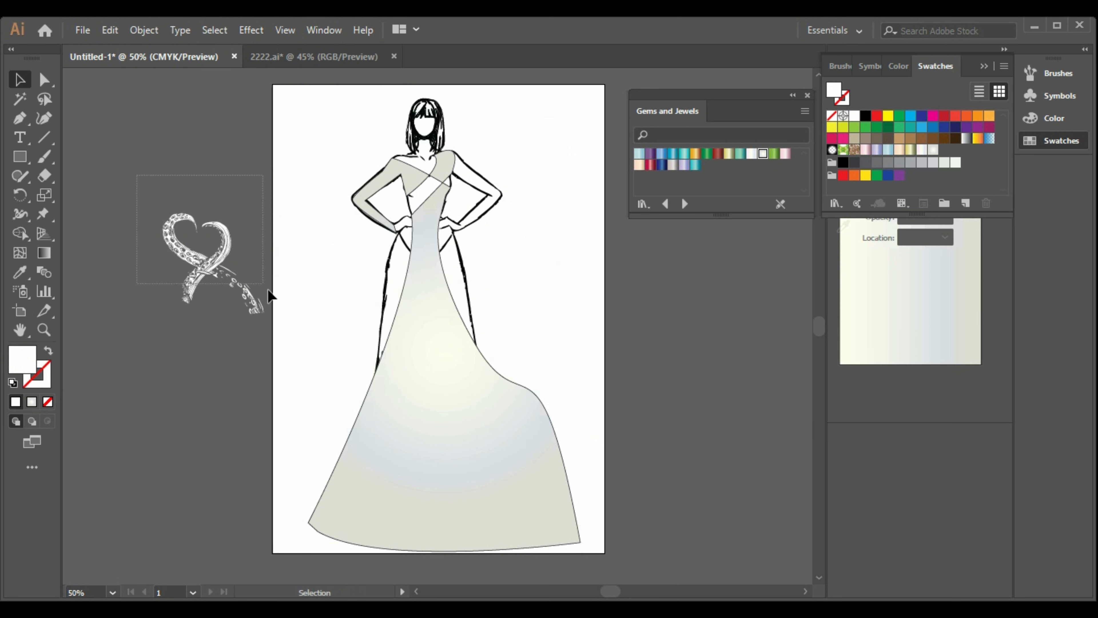
mouse_move(186, 284)
left_mouse_down()
mouse_move(415, 199)
mouse_move(422, 214)
left_mouse_up()
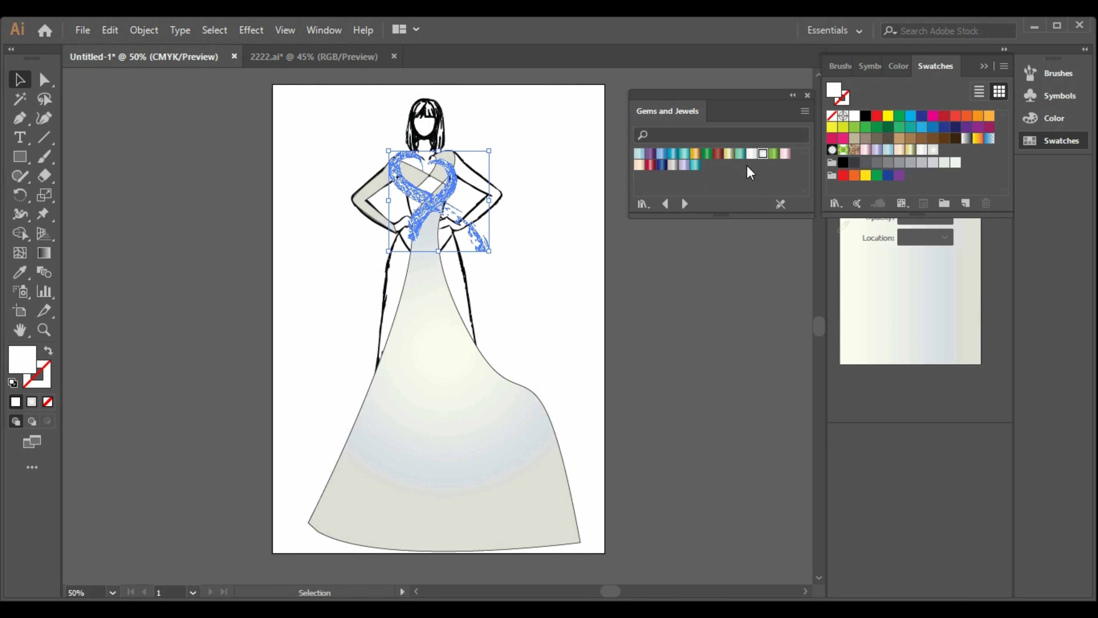
left_click(785, 155)
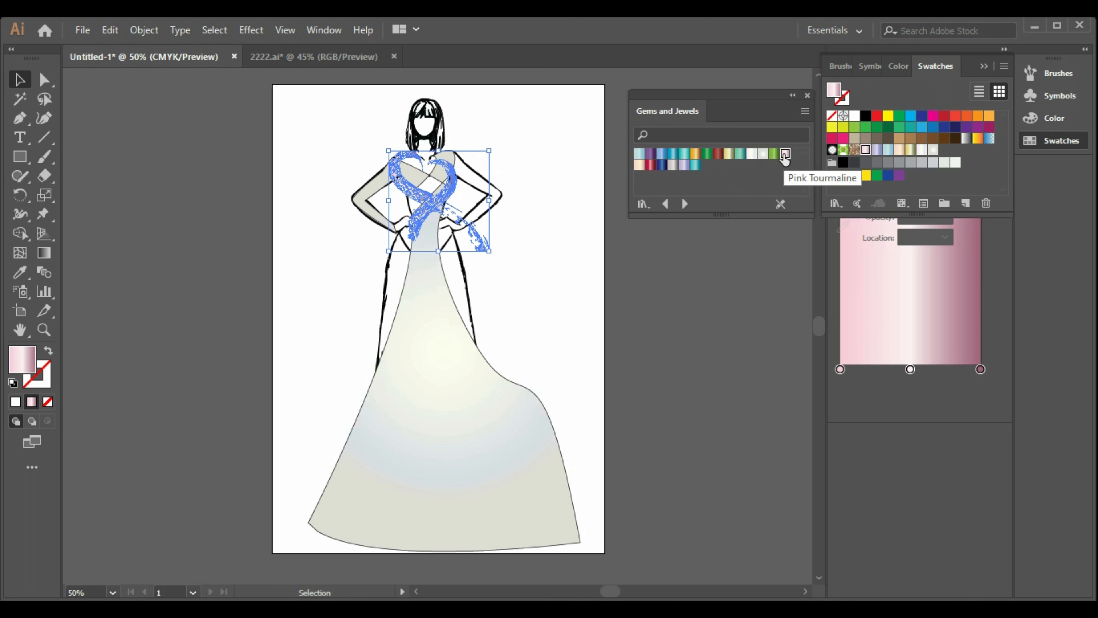
left_click(647, 338)
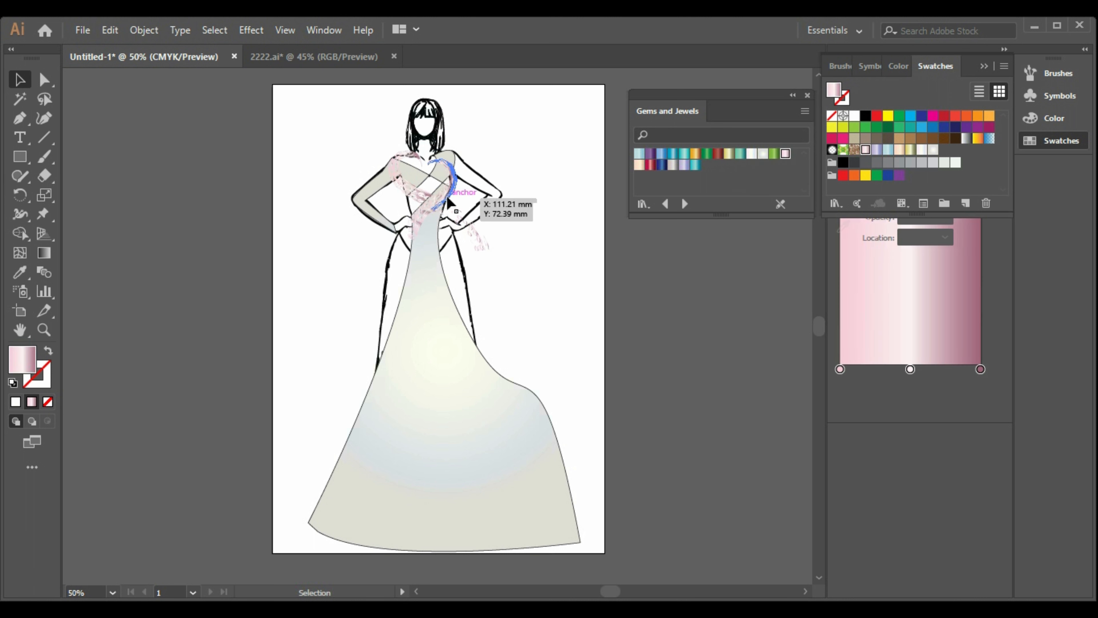
Step: Give the heart-shaped ornament on the bodice a black stroke
left_click(458, 204)
left_click(40, 384)
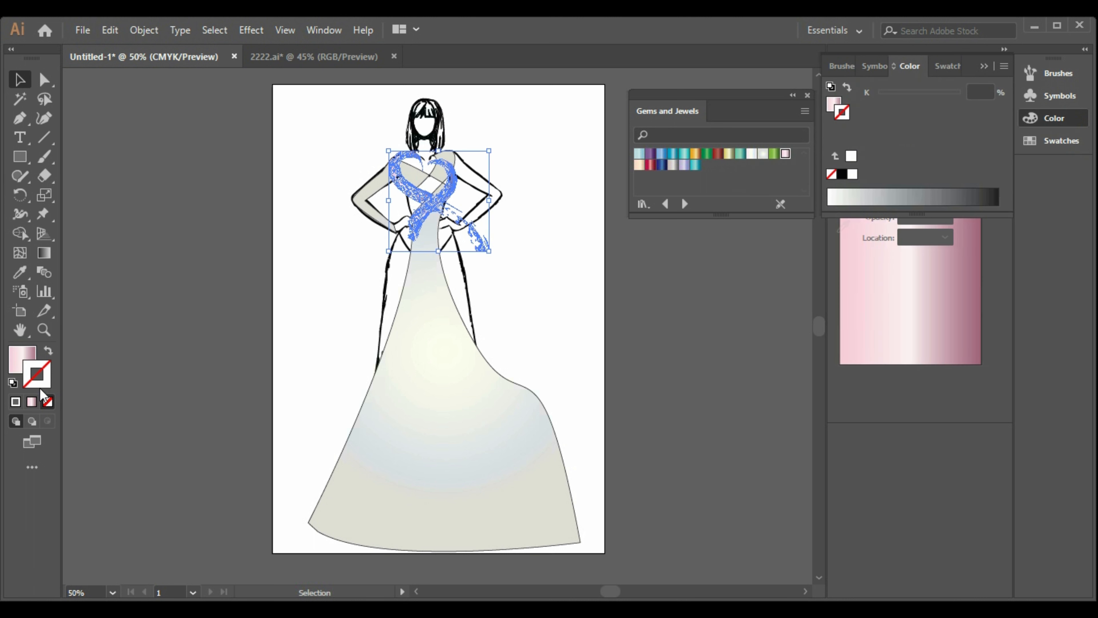
left_click(841, 175)
left_click(545, 325)
left_click(429, 201)
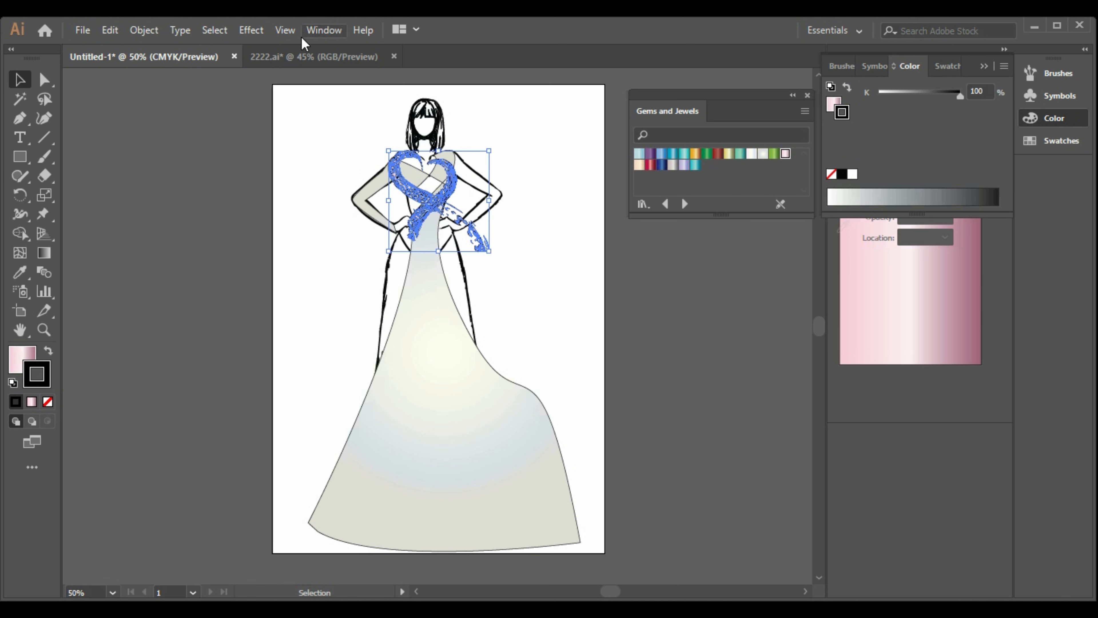
Step: Set the heart-shaped ornament's stroke weight to 0.75 pt and move it slightly higher on the bodice
left_click(324, 29)
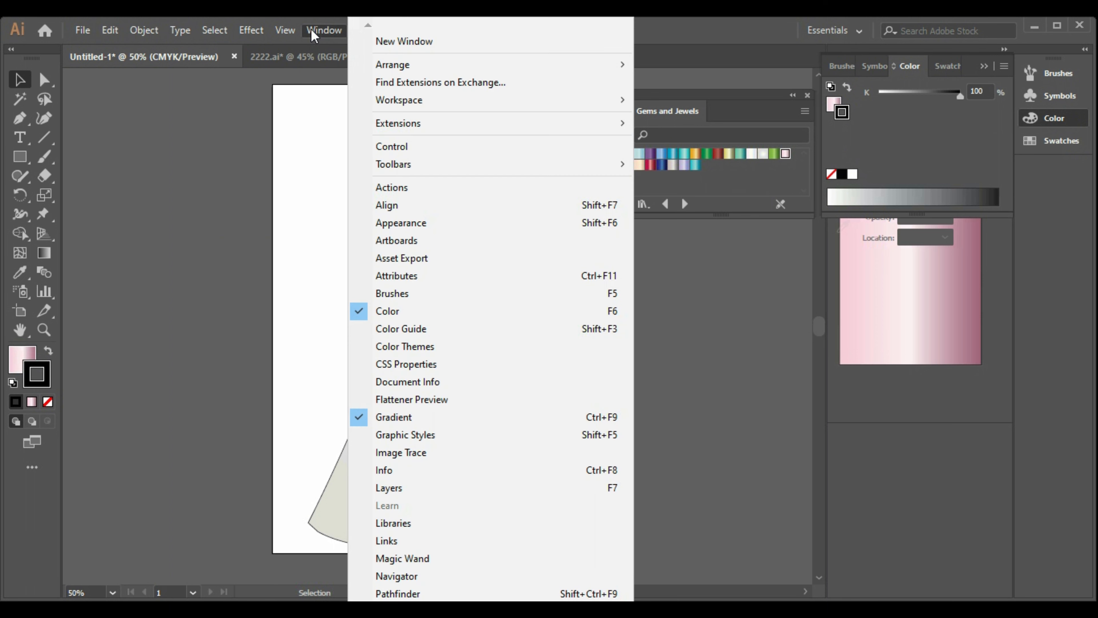
scroll(380, 597, "down", 2)
scroll(390, 584, "down", 5)
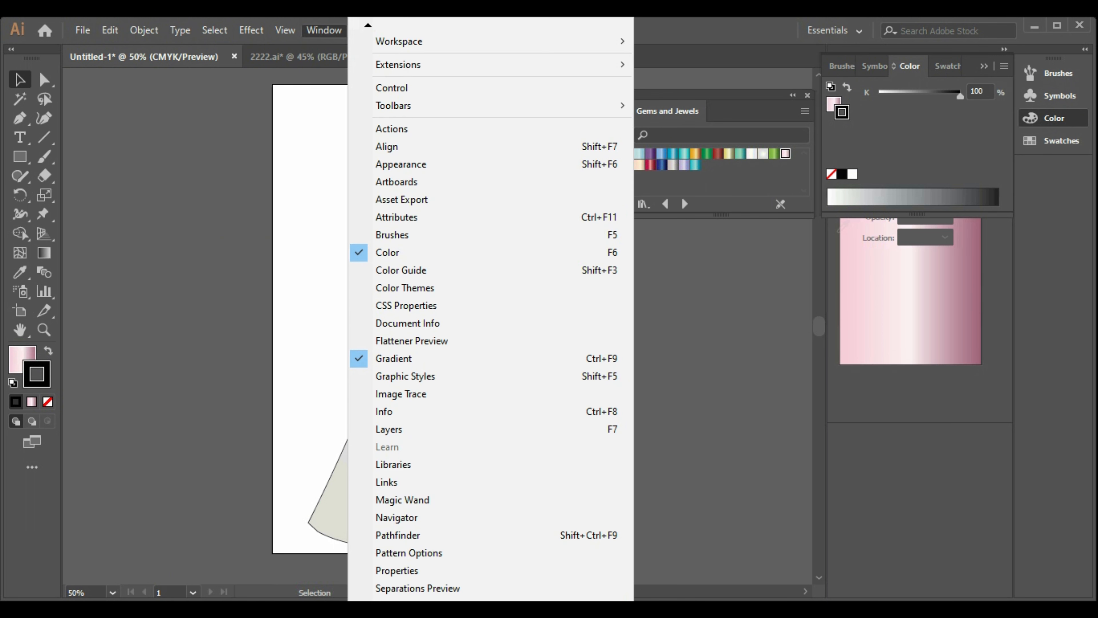
left_click(387, 518)
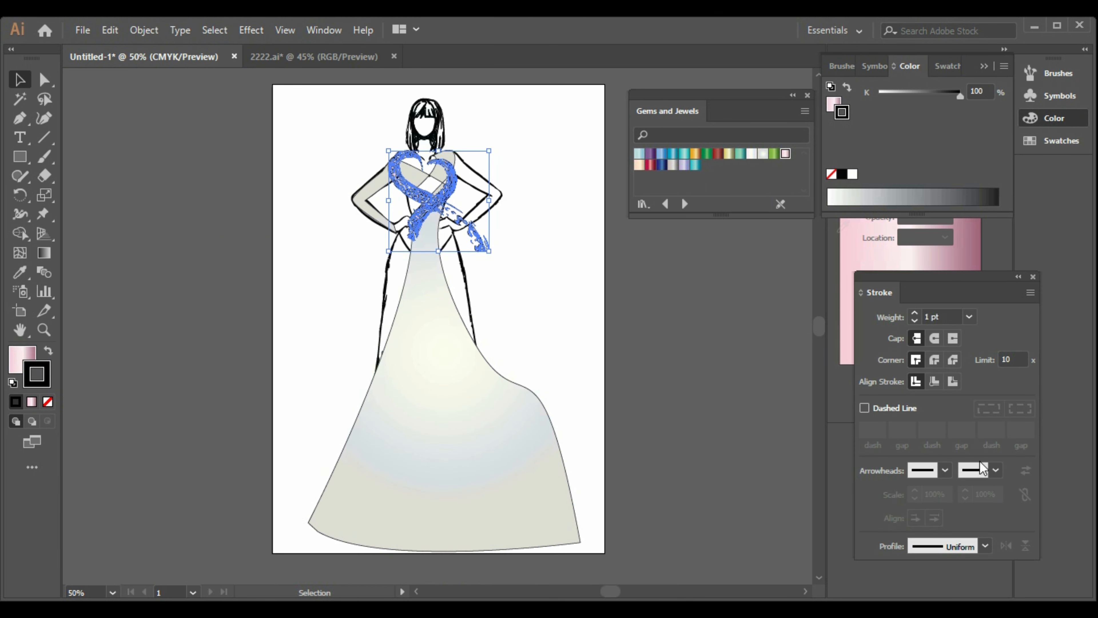
left_click(914, 321)
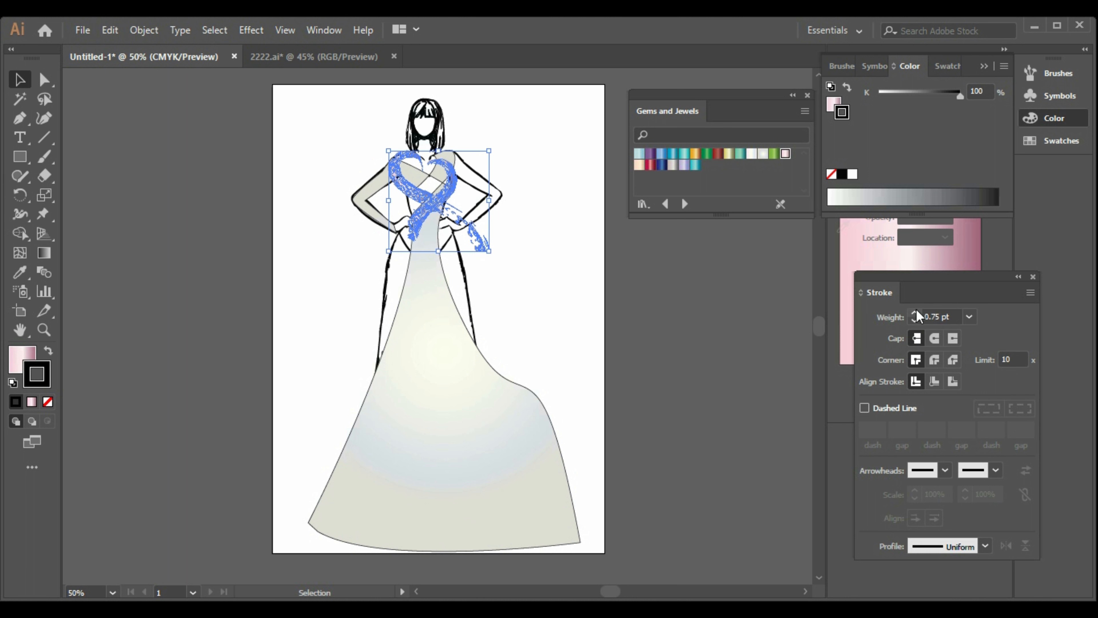
left_click(566, 314)
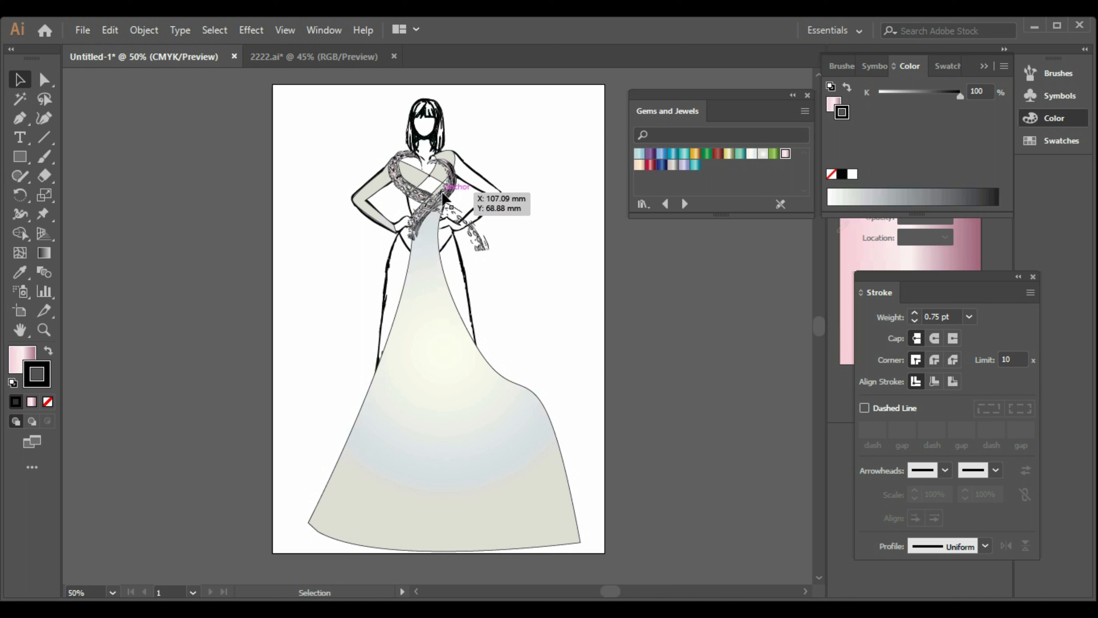
left_click_drag(444, 198, 429, 177)
left_click(559, 290)
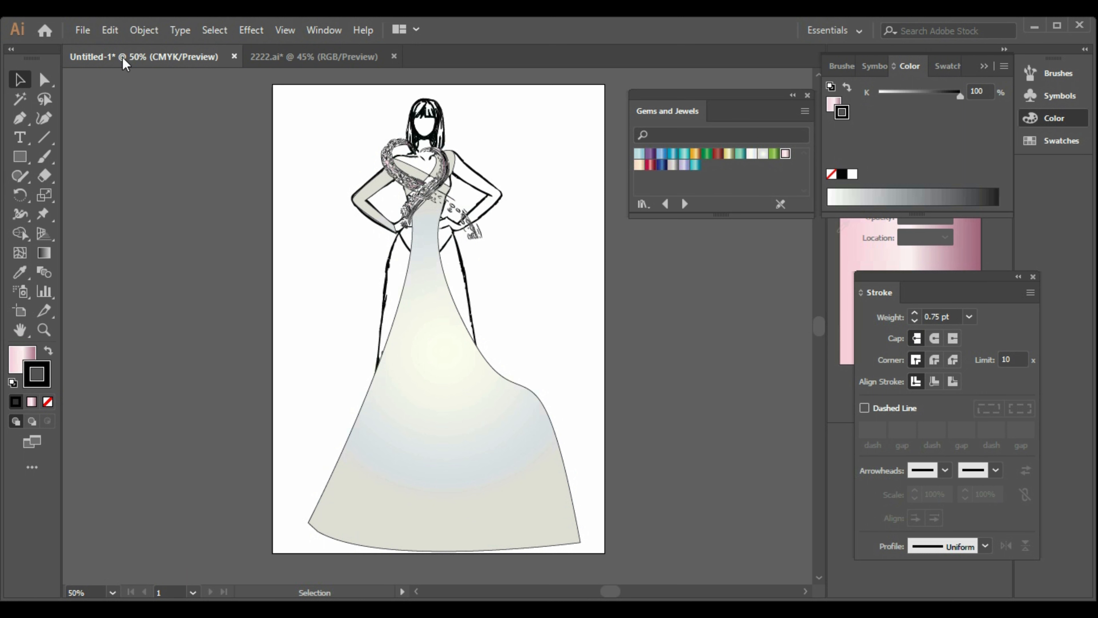
Step: Copy the red tentacle-shaped ornament from 2222.ai into the Untitled-1 document and place it beside the figure
left_click(281, 57)
left_click(135, 287)
key("ctrl+c")
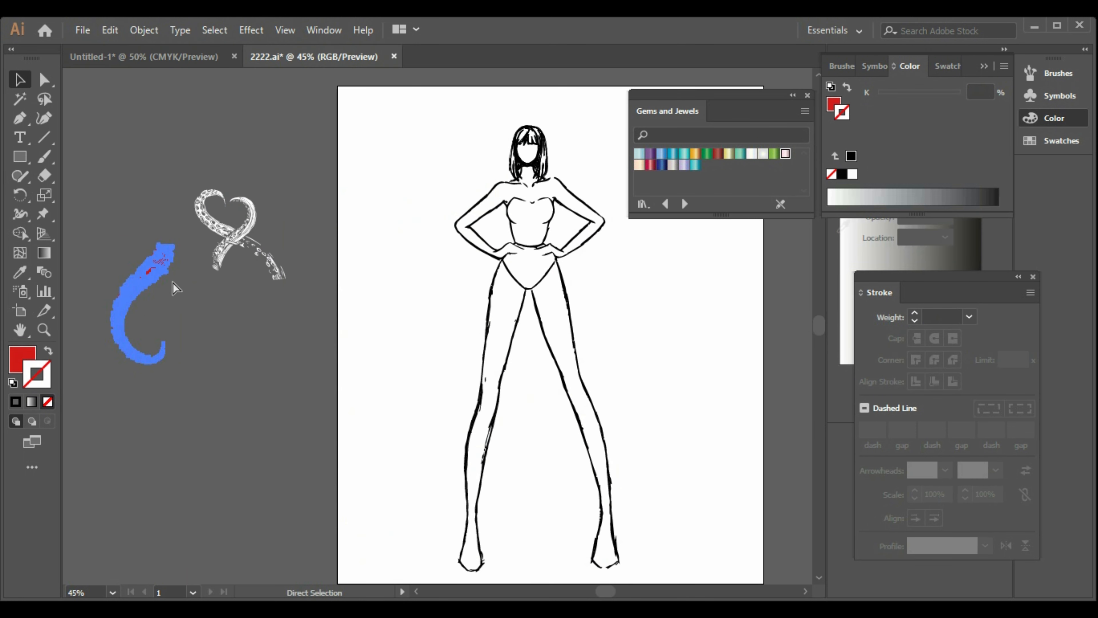
left_click(199, 56)
key("ctrl+v")
left_click_drag(454, 303, 285, 291)
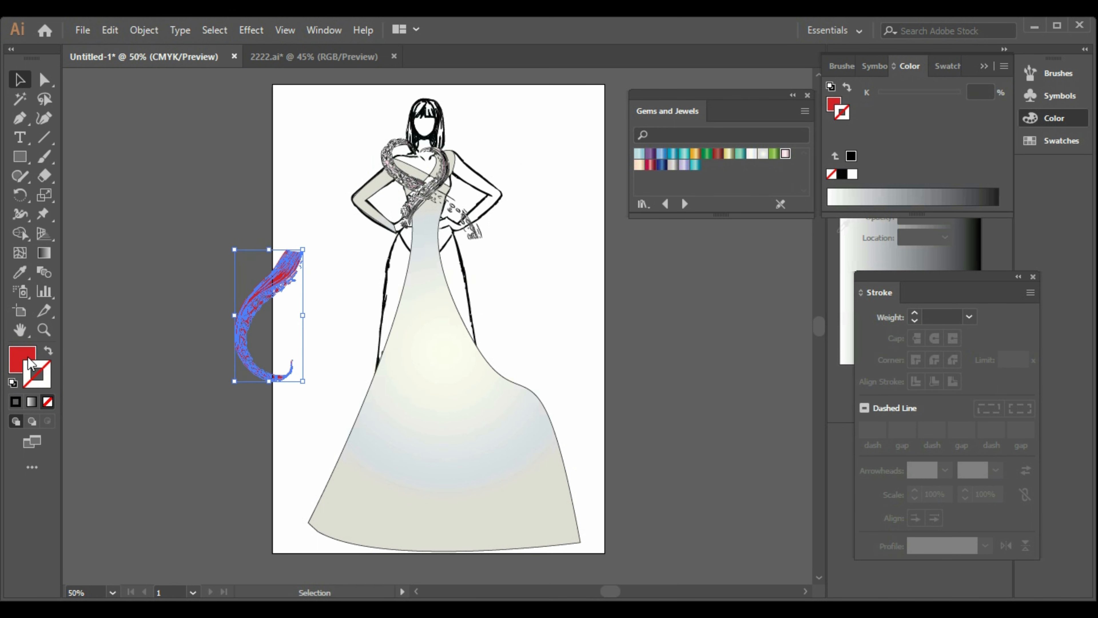
Step: Fill the tentacle-shaped ornament with the Pink Tourmaline gradient and give it a black stroke
left_click(22, 368)
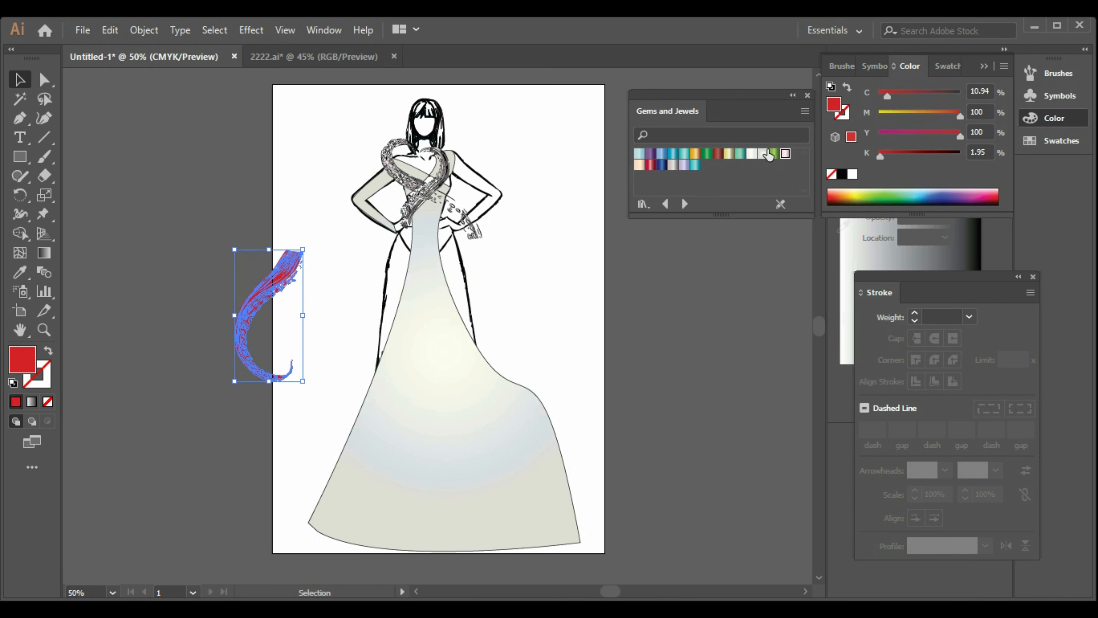
left_click(785, 155)
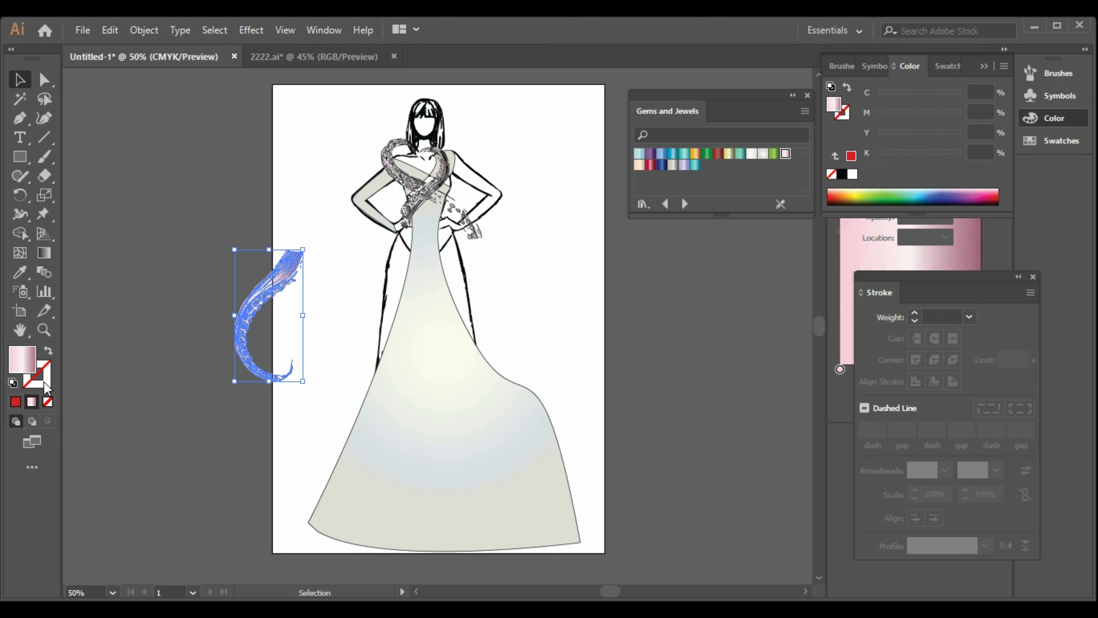
left_click(841, 175)
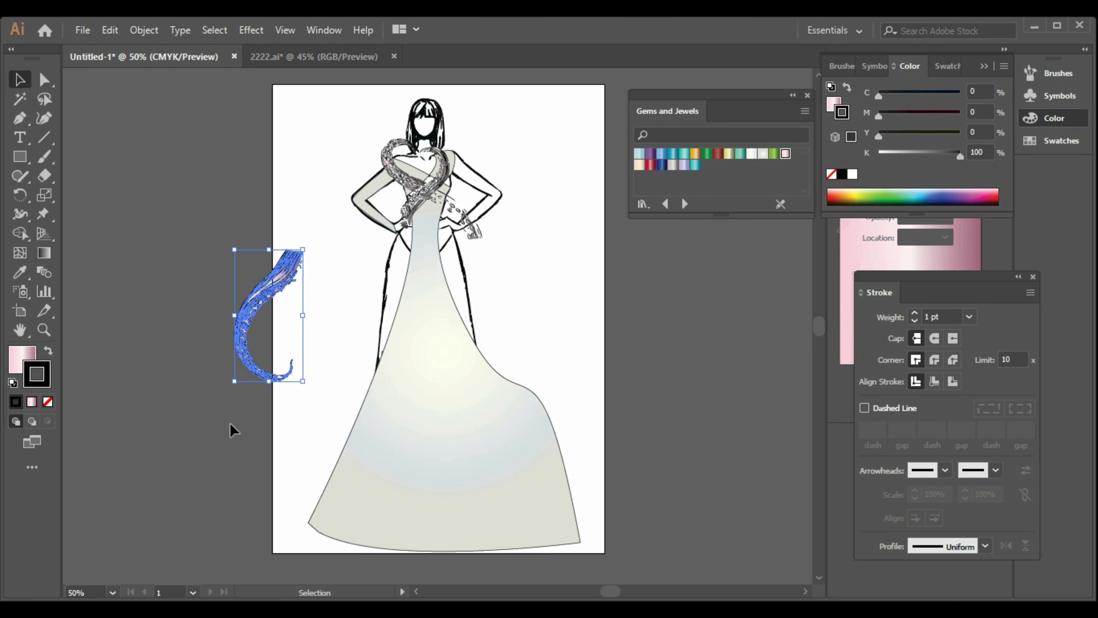
left_click(232, 431)
Step: Enlarge the tentacle-shaped ornament until it spans from about the figure's shoulder height to below the knees
left_click_drag(301, 383, 314, 436)
left_click(375, 541)
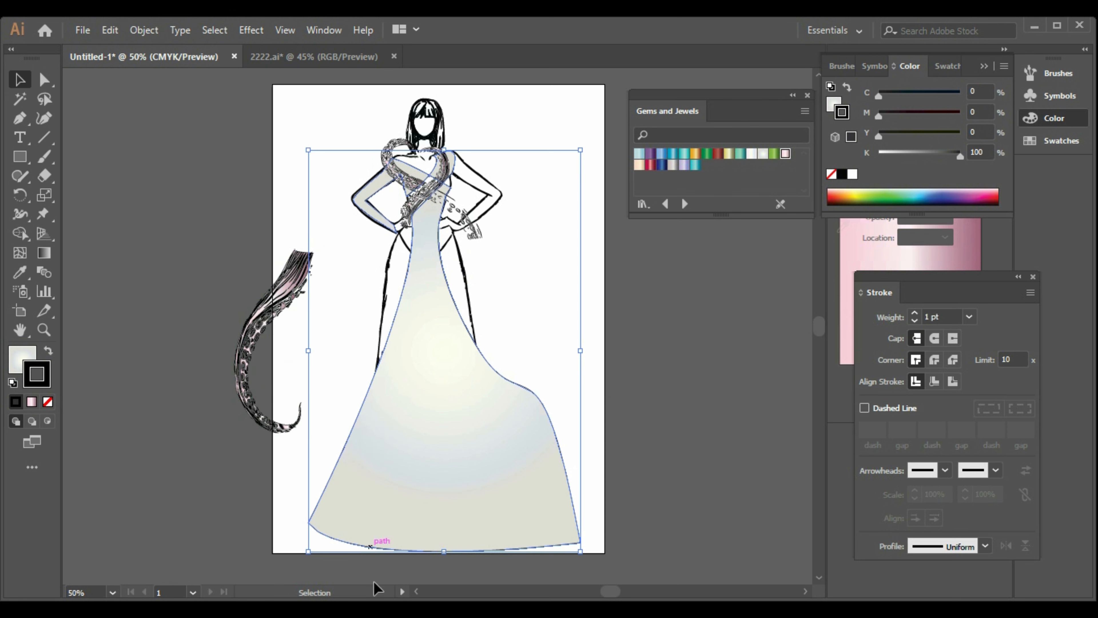
left_click(277, 298)
left_click_drag(313, 250, 348, 168)
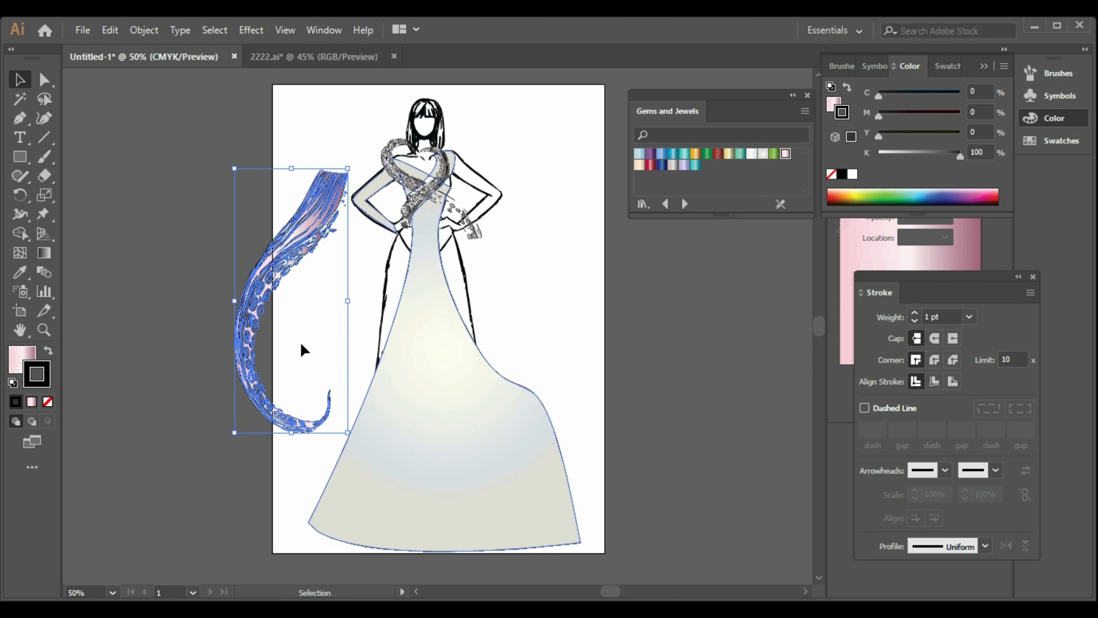
left_click(346, 395)
left_click(312, 238)
right_click(307, 229)
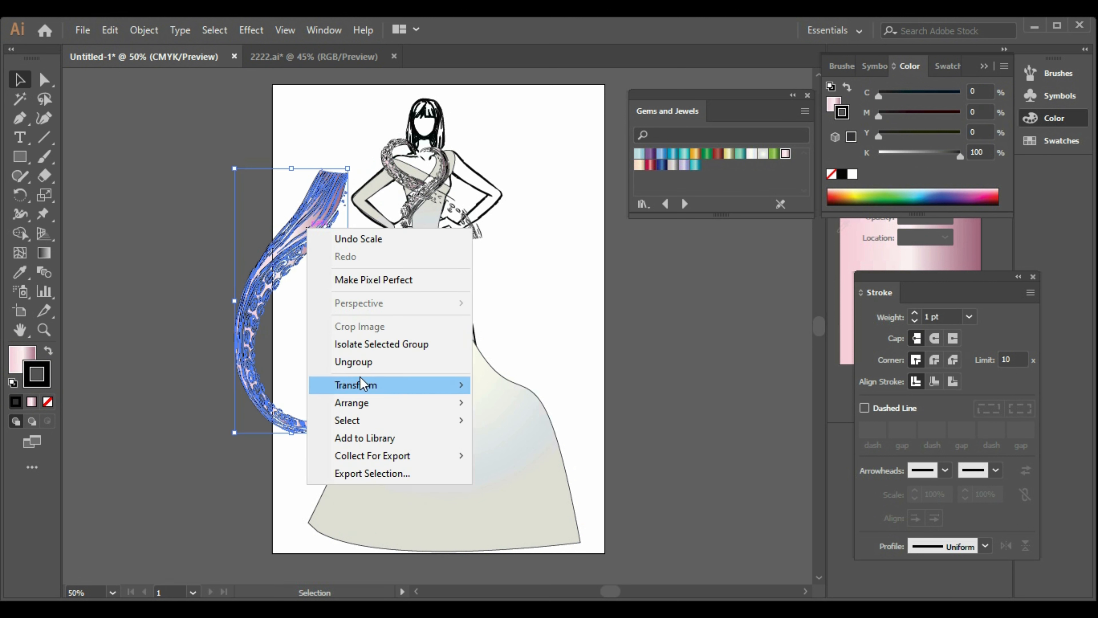
mouse_move(410, 392)
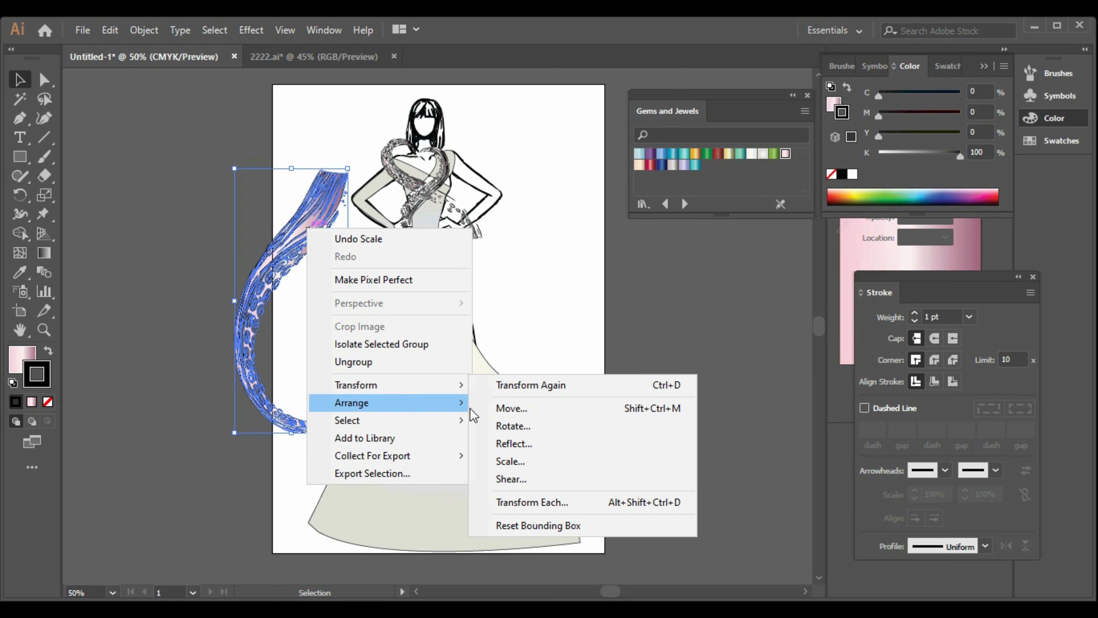
left_click(164, 383)
Step: Duplicate the tentacle-shaped ornament and reflect the copy across the vertical axis
left_click(261, 380)
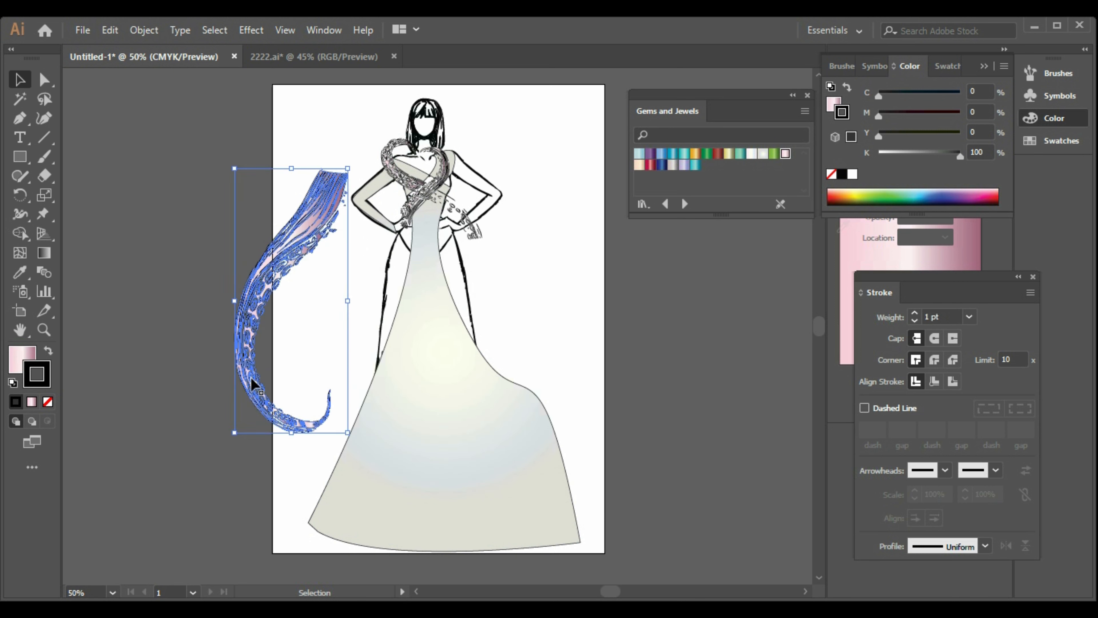
key("ctrl+c")
key("ctrl+v")
right_click(391, 359)
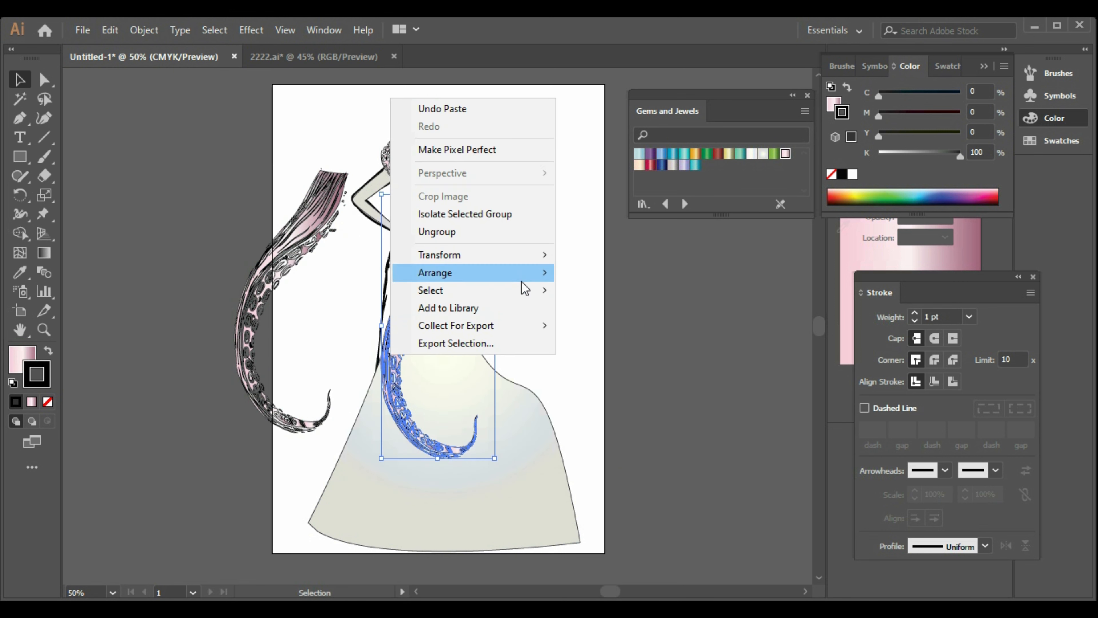
mouse_move(536, 259)
left_click(623, 313)
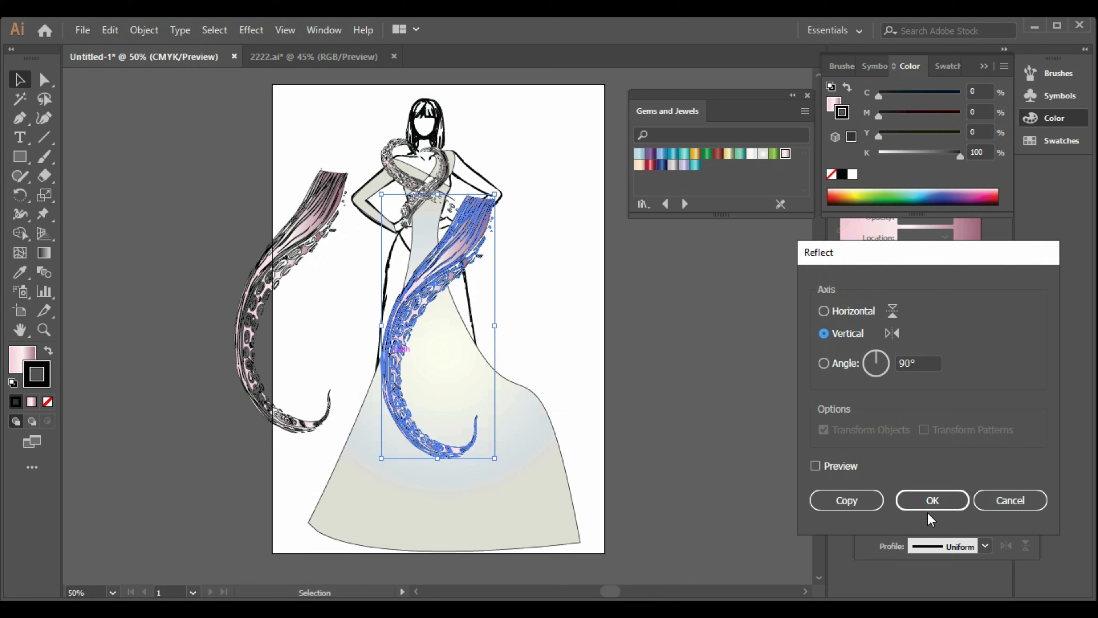
left_click(930, 502)
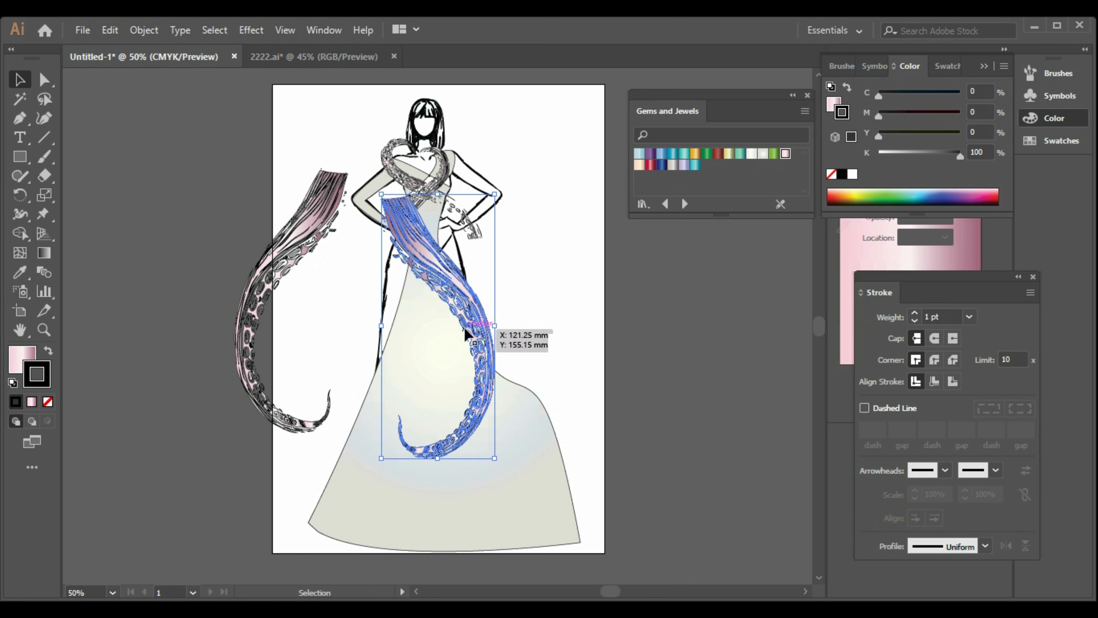
Step: Rotate and position the mirrored tentacle so it flows from the waist down the left side of the skirt
left_click_drag(469, 332, 337, 328)
left_click_drag(391, 247, 408, 291)
left_click(591, 351)
Step: Move, rotate and resize the original tentacle so it flows from the waist down the right side of the skirt
left_click_drag(260, 328, 498, 422)
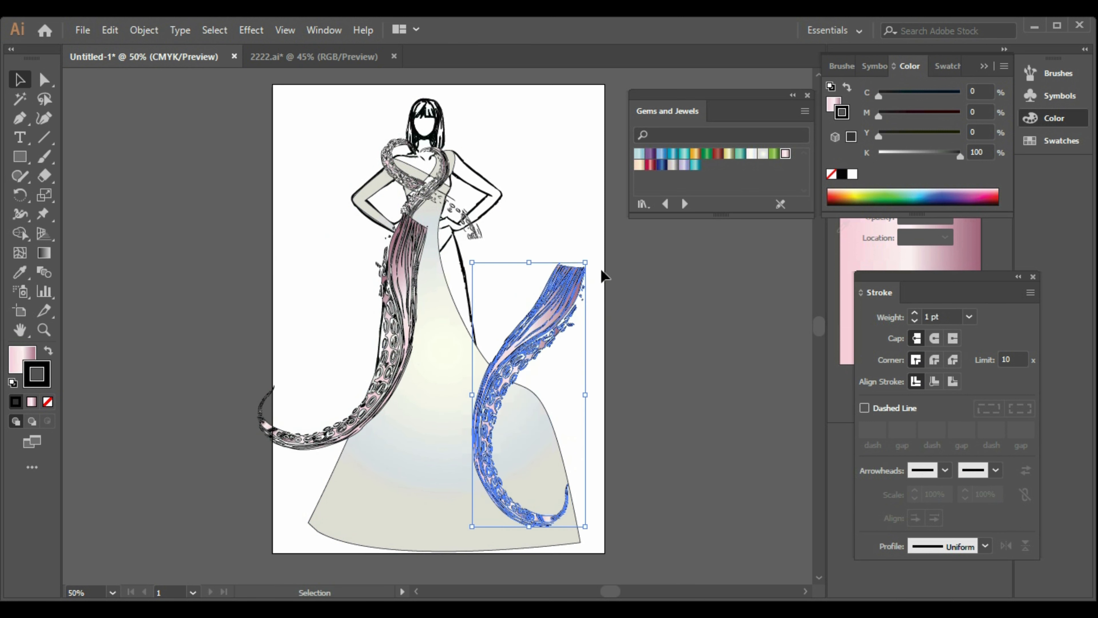
left_click_drag(591, 259, 497, 230)
left_click_drag(496, 309, 401, 210)
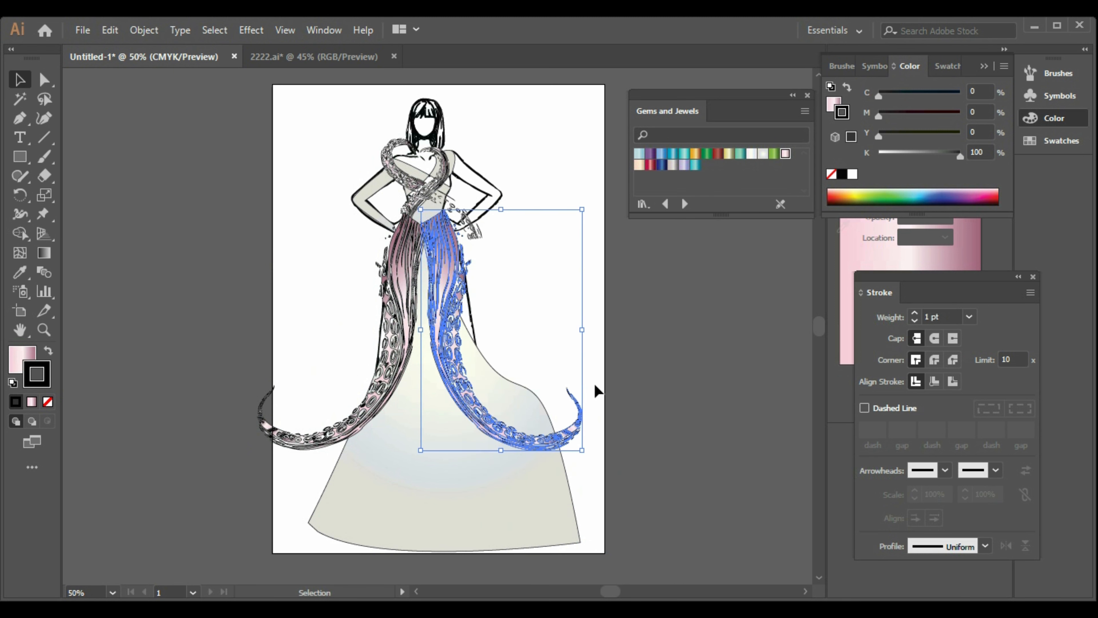
left_click_drag(589, 452, 624, 454)
left_click_drag(432, 341, 450, 306)
left_click(537, 318)
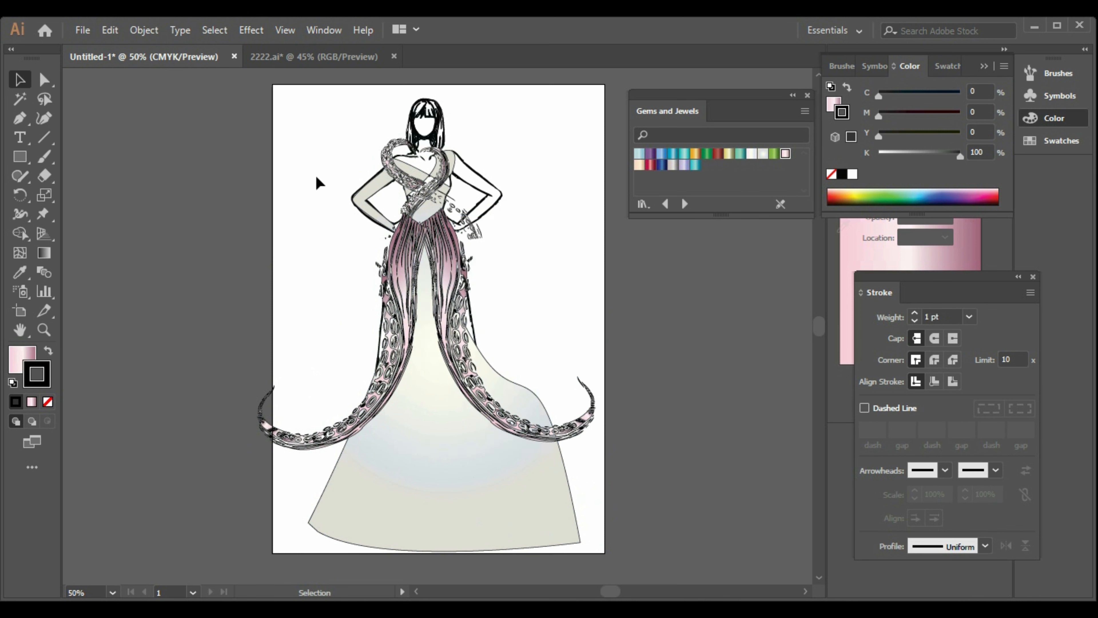
Step: Duplicate the left tentacle and place the copy below it as a second tier on the skirt
left_click(411, 300)
key("ctrl+c")
key("ctrl+v")
left_click_drag(472, 430, 377, 465)
left_click_drag(377, 465, 377, 465)
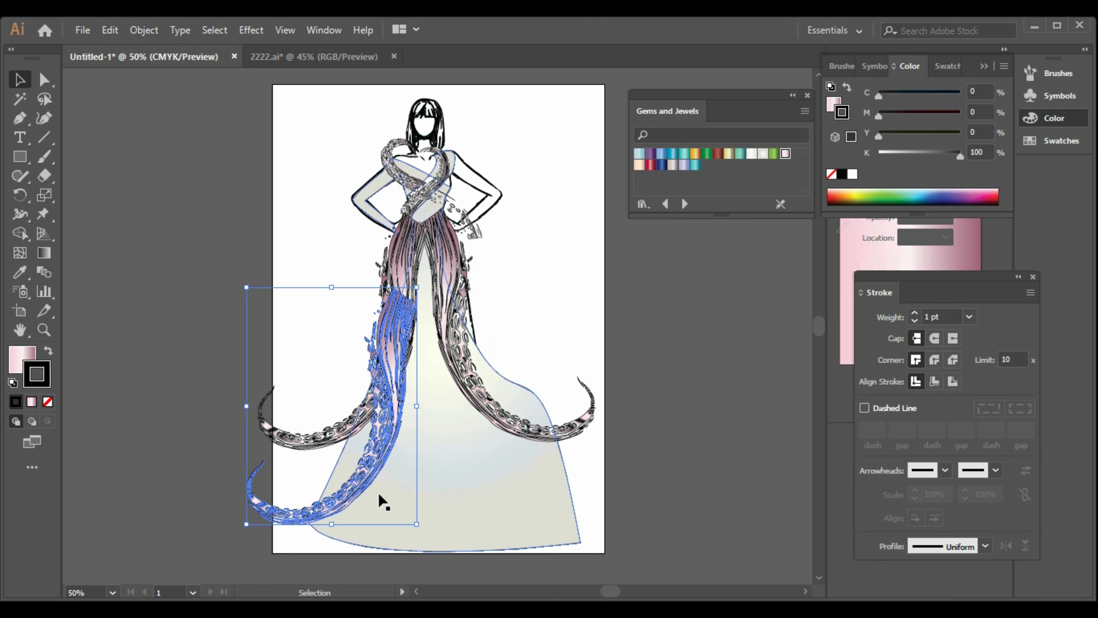
left_click(329, 344)
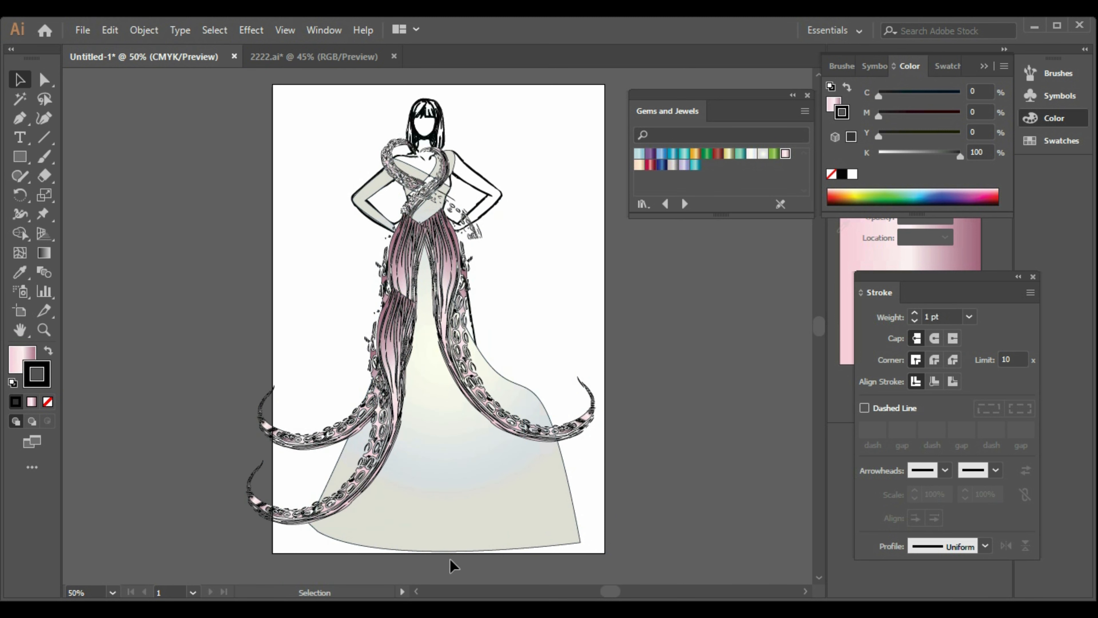
Step: Duplicate the right tentacle and place the copy below it, level with the second left tentacle
key("a")
left_click(478, 415)
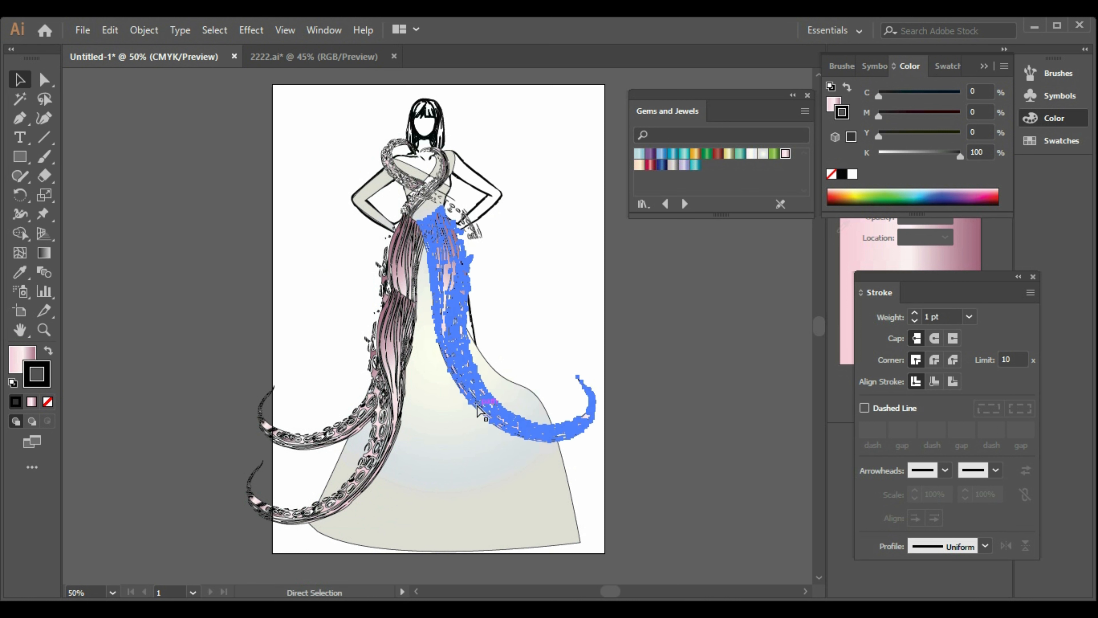
key("ctrl+c")
key("ctrl+v")
left_click_drag(415, 403, 509, 489)
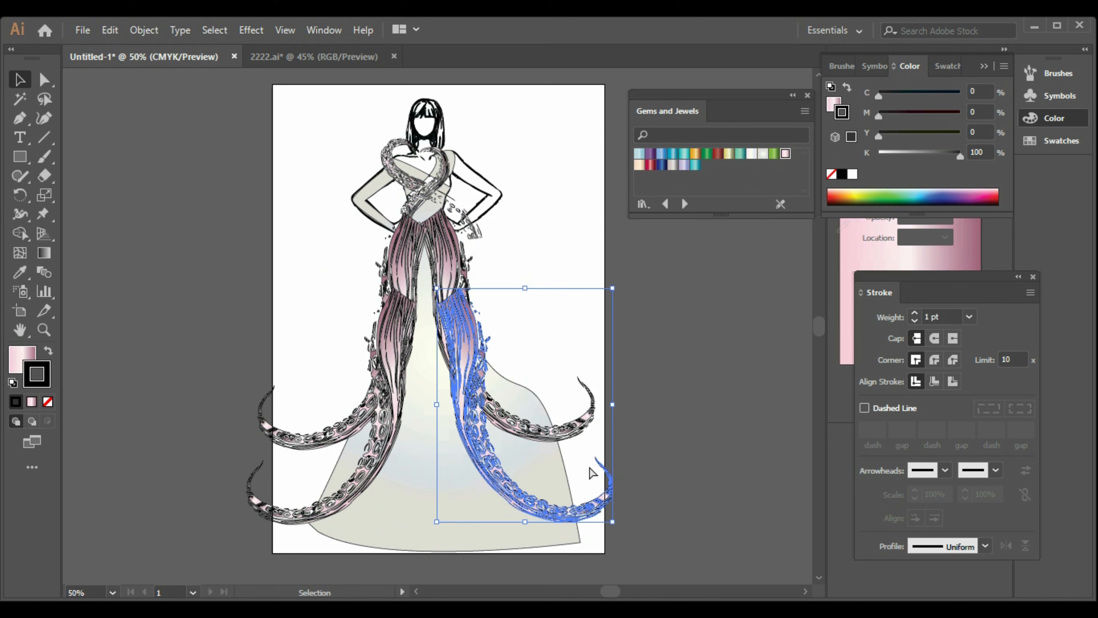
Step: Place a third right tentacle near the hem, then rotate the middle one slightly and shift it up
key("ctrl+z")
left_click_drag(413, 416, 501, 537)
left_click(557, 504)
left_click_drag(605, 511, 601, 501)
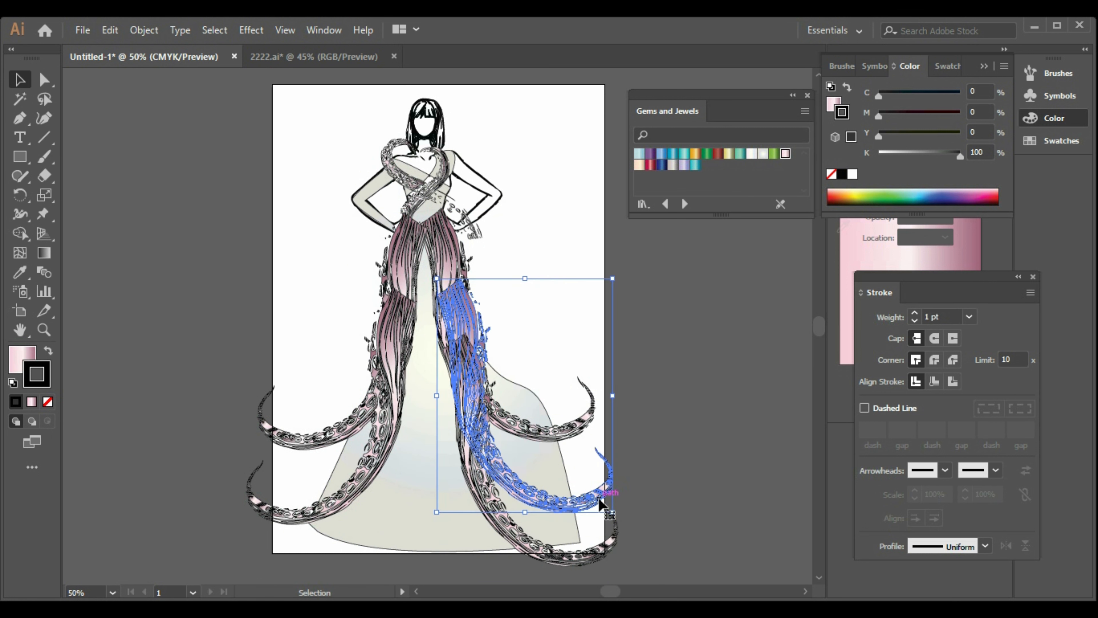
mouse_move(630, 278)
left_mouse_down()
mouse_move(632, 262)
mouse_move(623, 270)
left_mouse_up()
left_click_drag(583, 506, 573, 496)
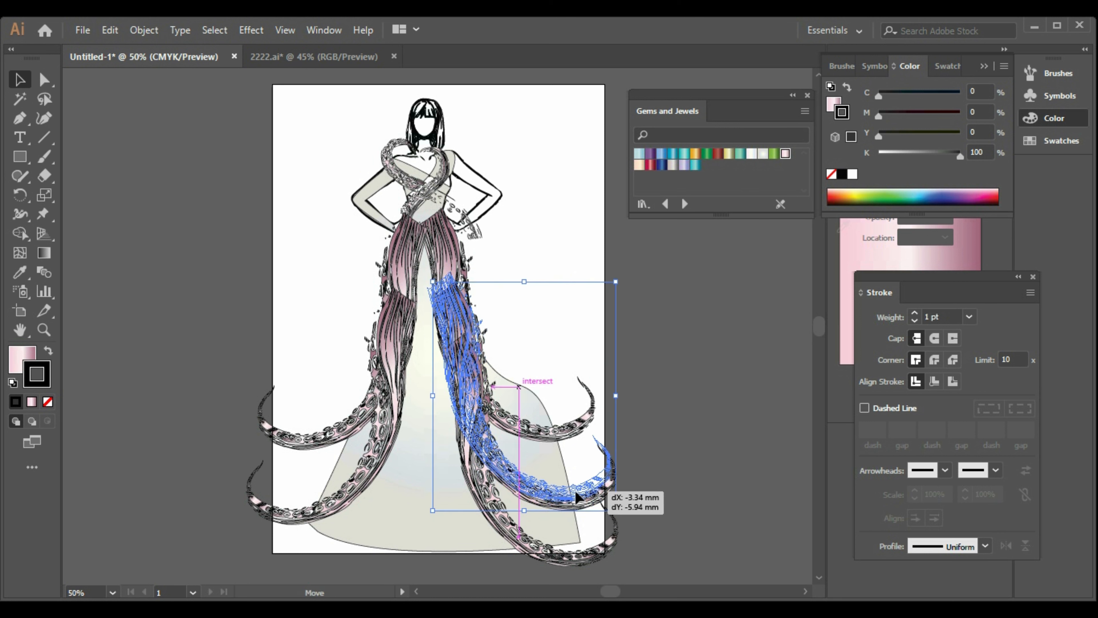
left_click(653, 515)
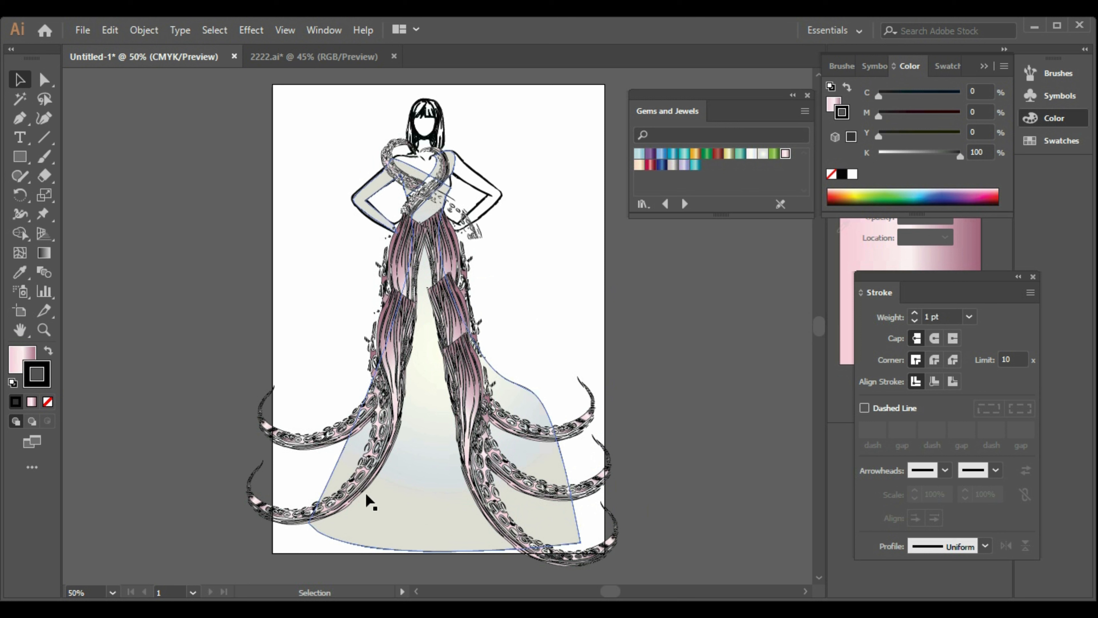
Step: Duplicate the second left tentacle and place the copy near the hem as a third tier
left_click(361, 483)
key("ctrl+c")
key("ctrl+v")
left_click_drag(478, 379, 357, 520)
Step: Nudge the topmost left tentacle slightly upward at the waist
left_click(352, 417)
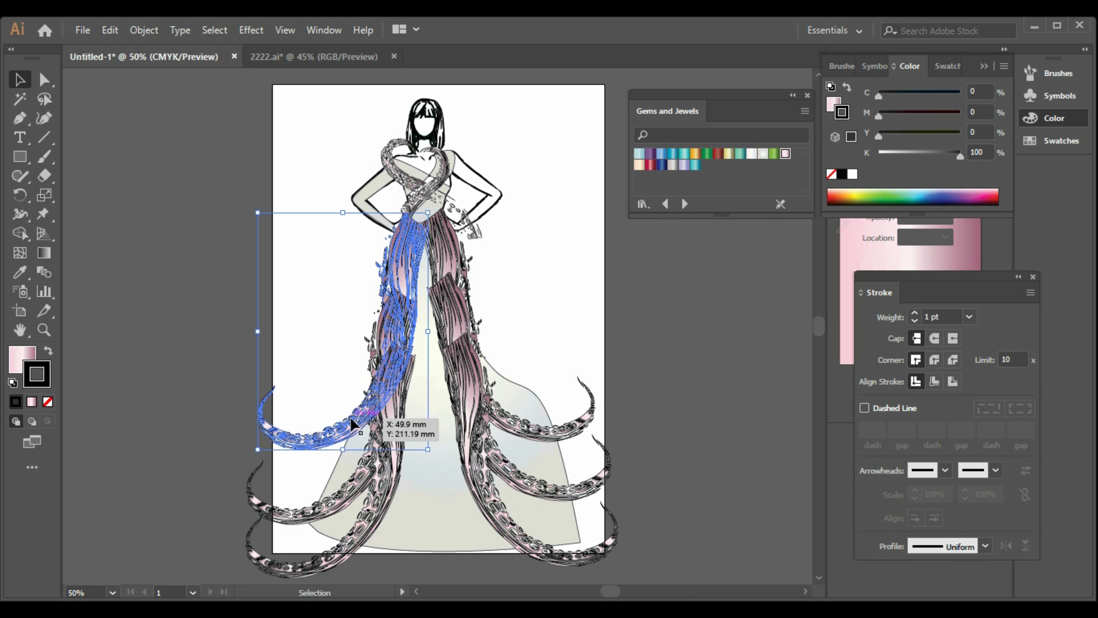
key("Up")
key("Up")
key("Up")
key("Up")
key("Up")
key("Up")
key("Up")
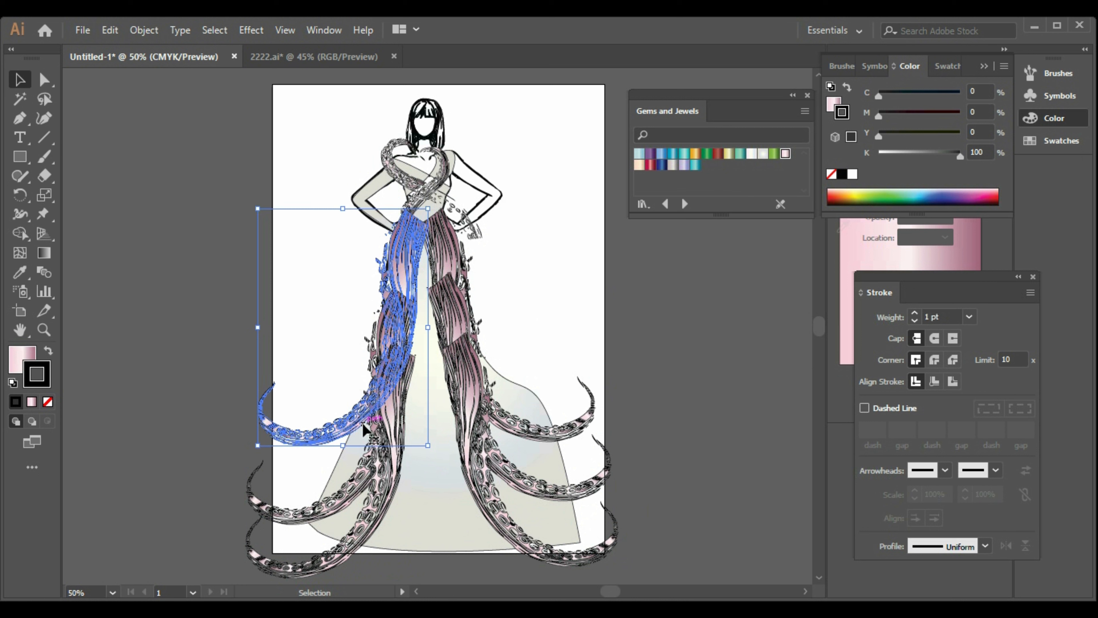
Step: Raise the middle and lowest left tentacles to line up with the tiers on the right side
left_click_drag(350, 496, 353, 472)
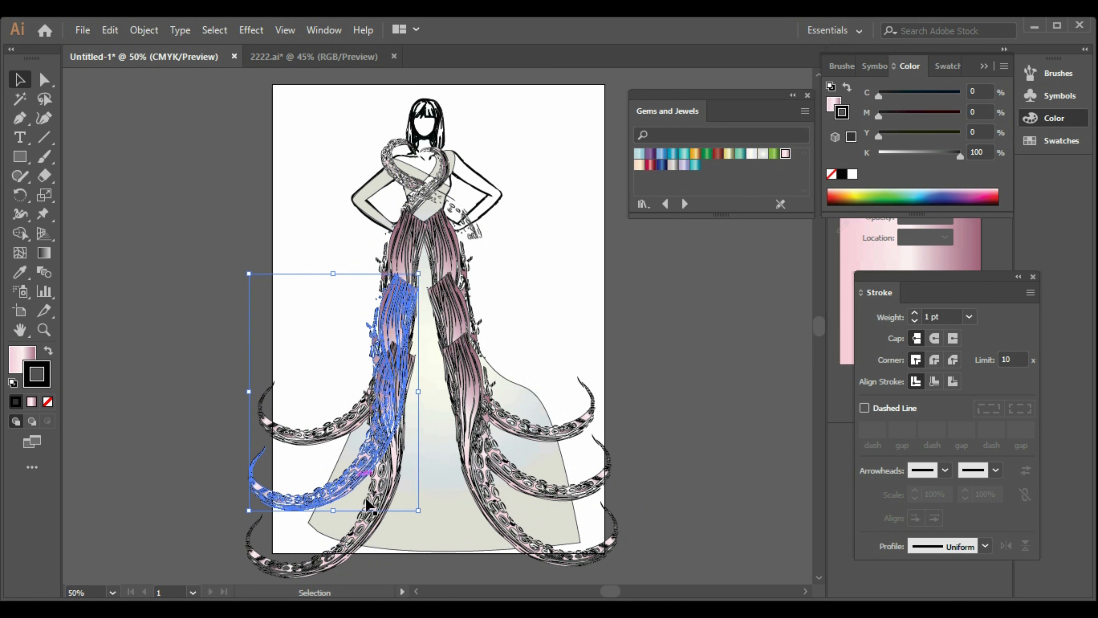
left_click_drag(374, 515, 376, 503)
left_click(381, 488)
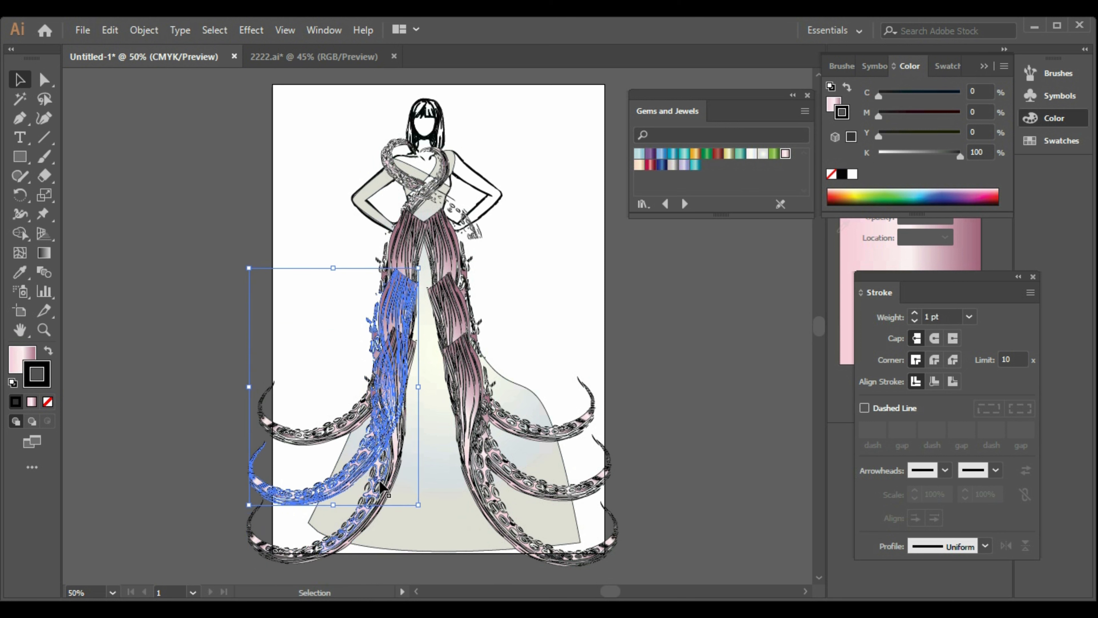
Step: Bring the middle left tentacle to the front, followed by the topmost left one, so the upper tiers overlap the lower ones
left_click(438, 517)
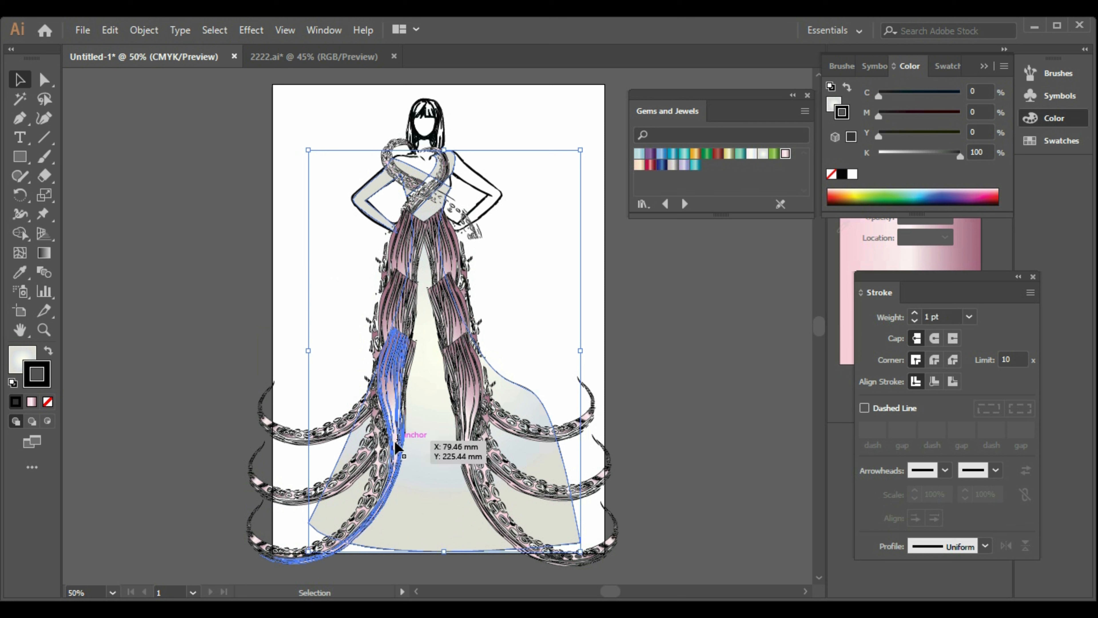
right_click(365, 465)
mouse_move(479, 383)
left_click(564, 373)
right_click(354, 419)
mouse_move(508, 335)
left_click(559, 330)
Step: Bring the middle right tentacle to the front, followed by the topmost right one, to match the left side's stacking
left_click(517, 475)
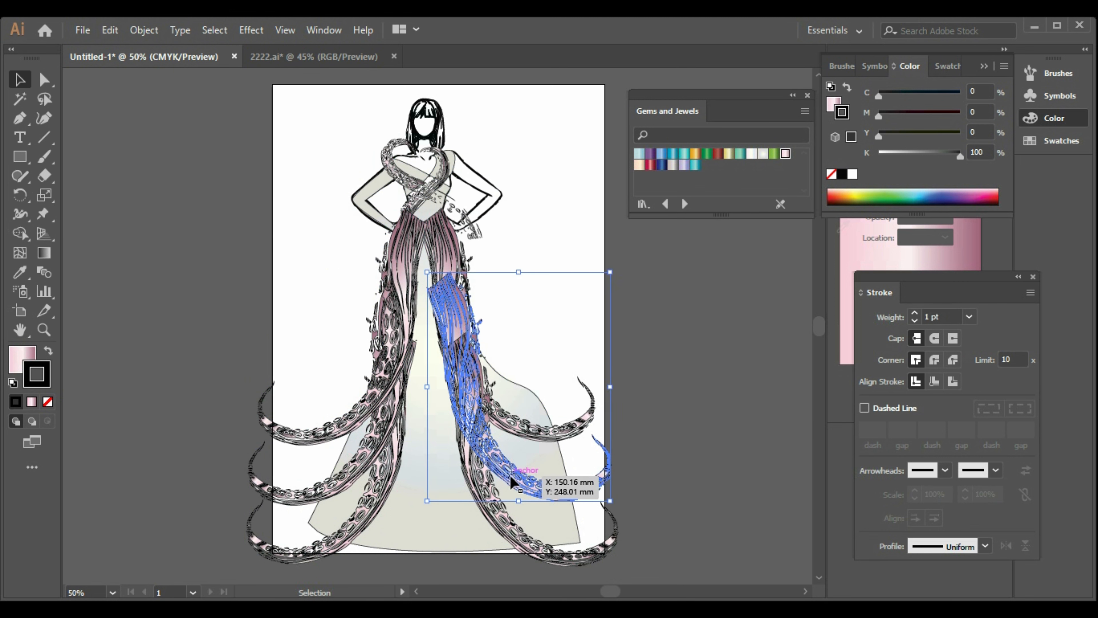
right_click(517, 476)
mouse_move(650, 393)
left_click(735, 395)
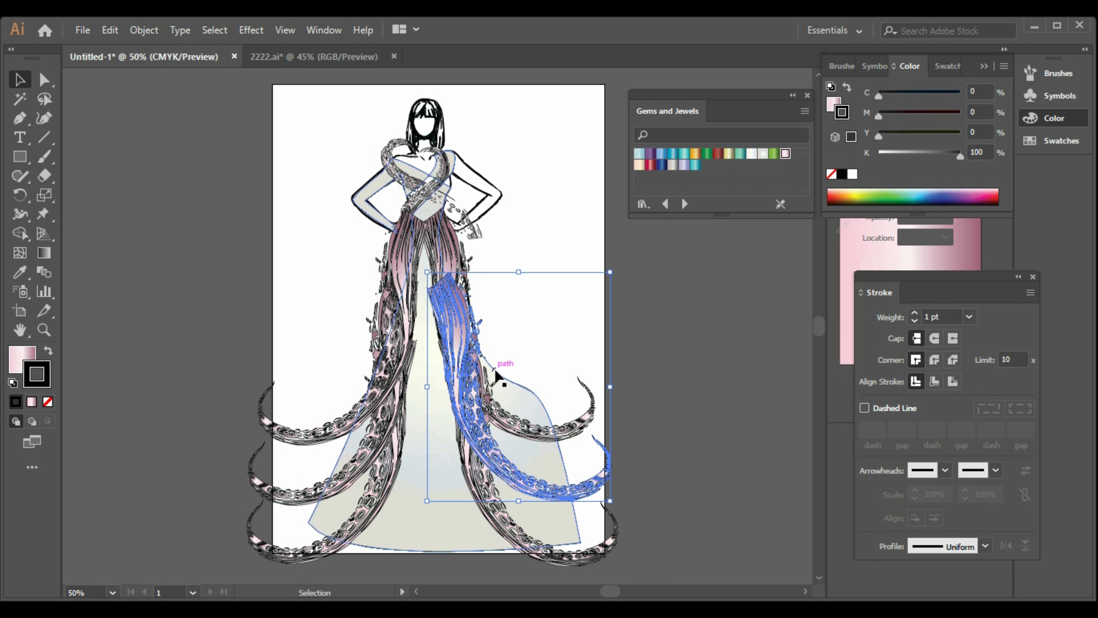
right_click(493, 411)
left_click(514, 428)
right_click(515, 441)
mouse_move(622, 347)
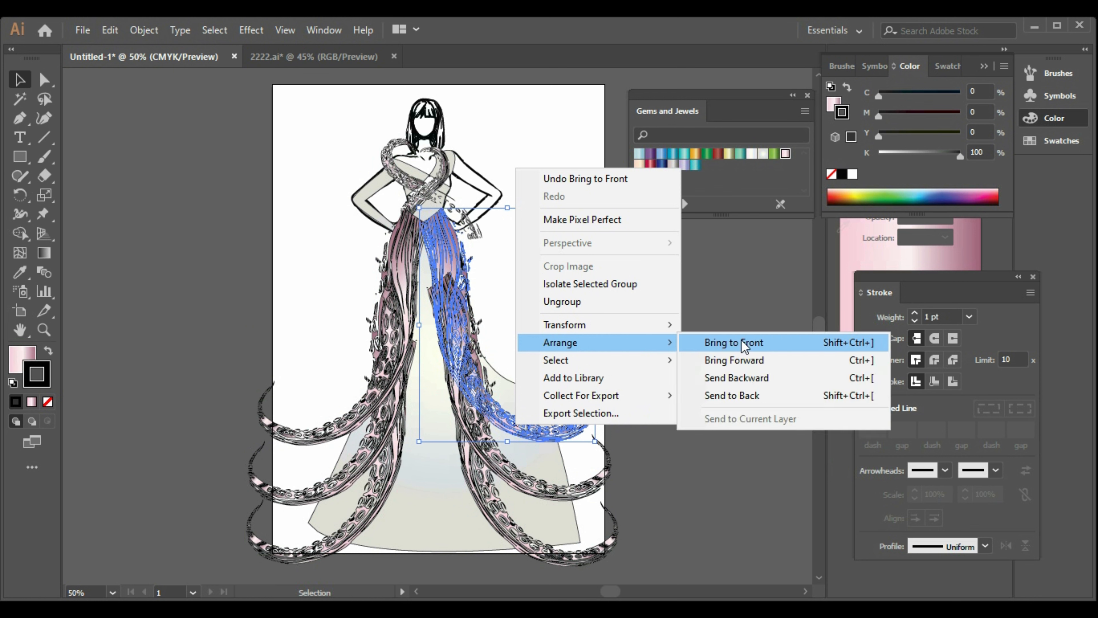
left_click(739, 344)
left_click(673, 375)
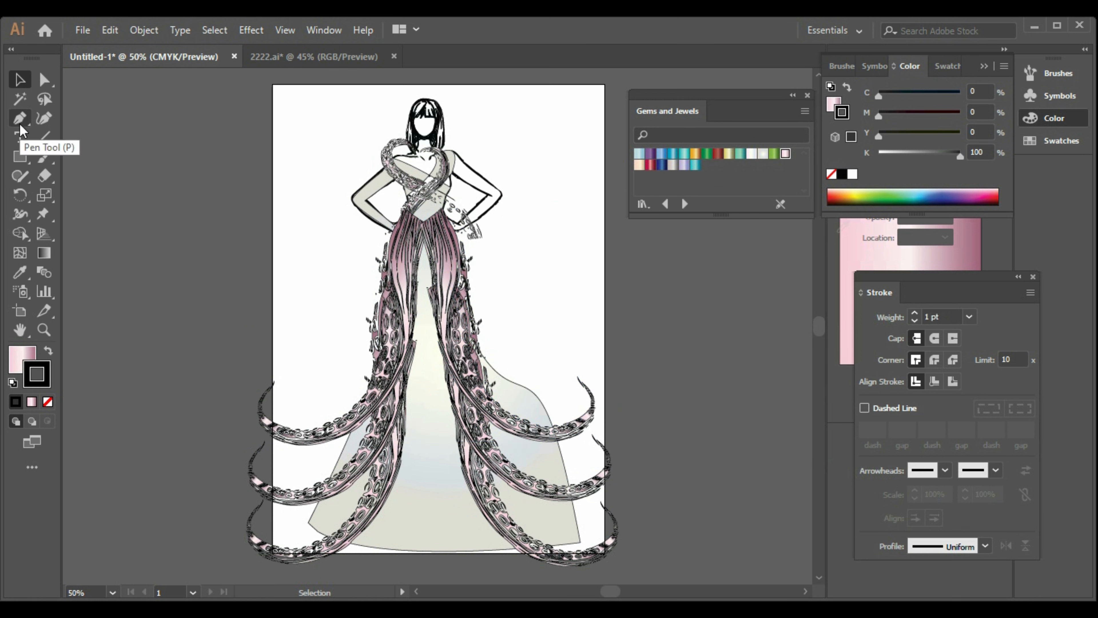
Step: Delete the existing grey gown shape and start a new skirt outline with the Pen tool, curving across the waist
left_click(427, 528)
key("Delete")
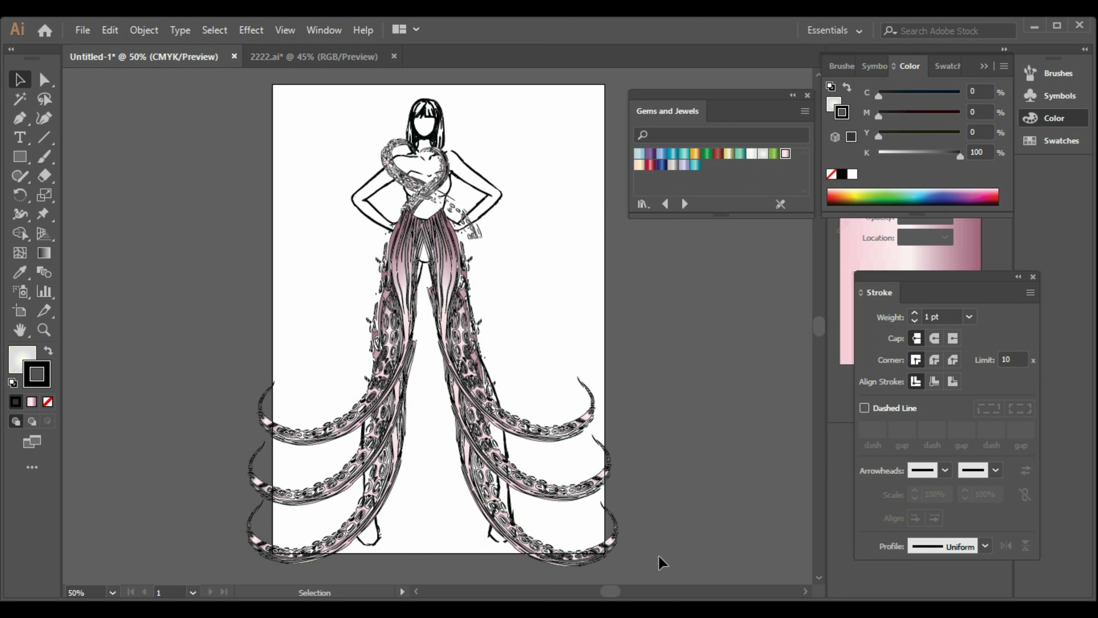
left_click(19, 117)
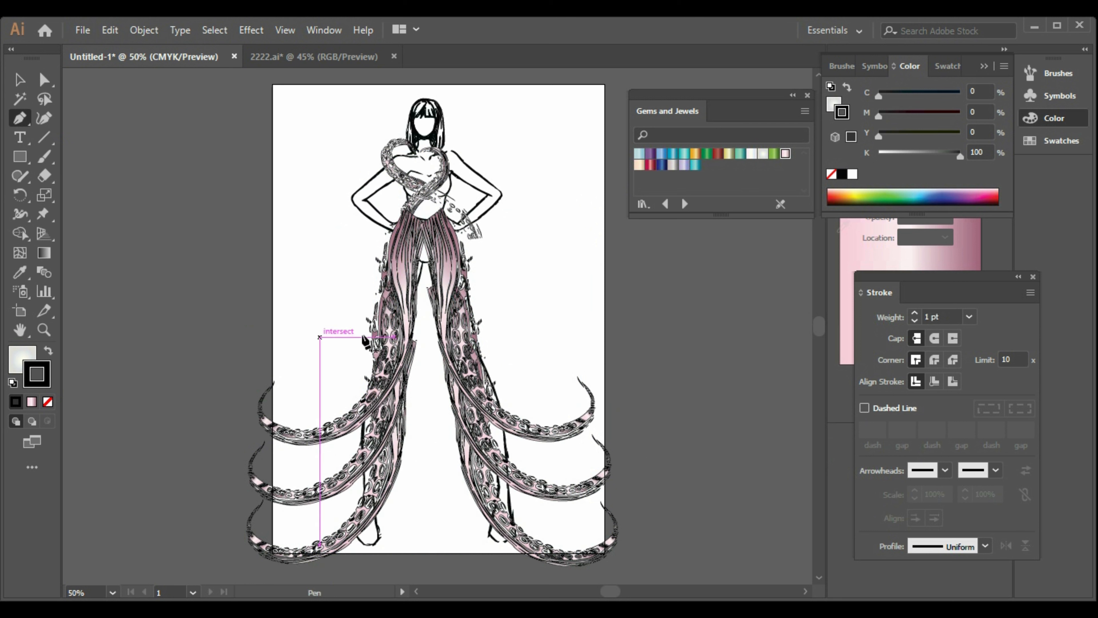
left_click(412, 209)
left_click_drag(441, 210, 473, 199)
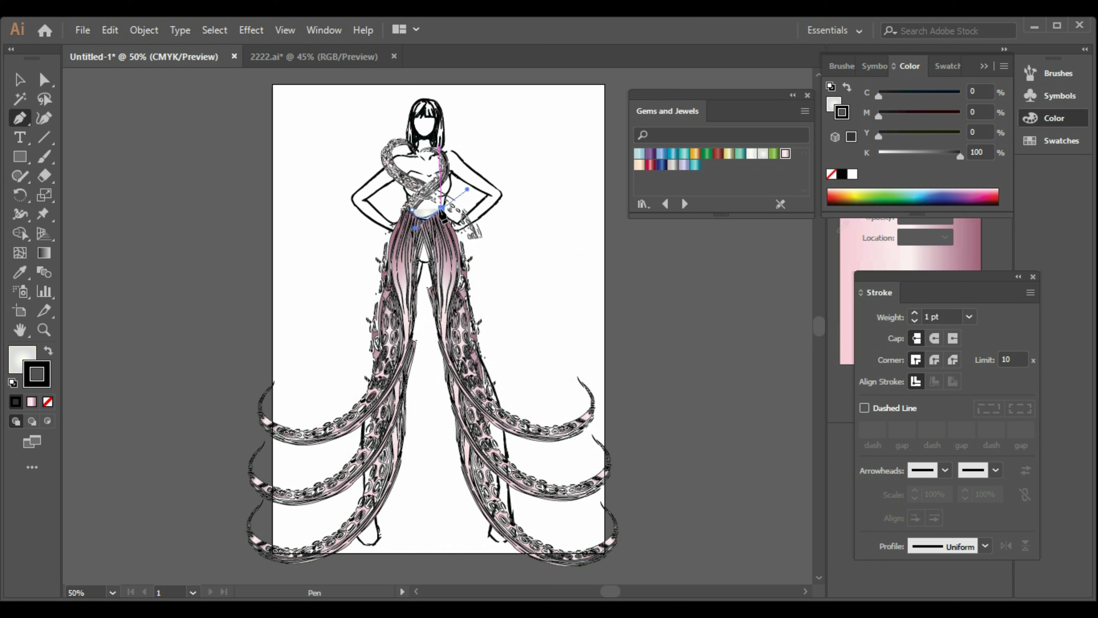
left_click_drag(478, 334, 503, 474)
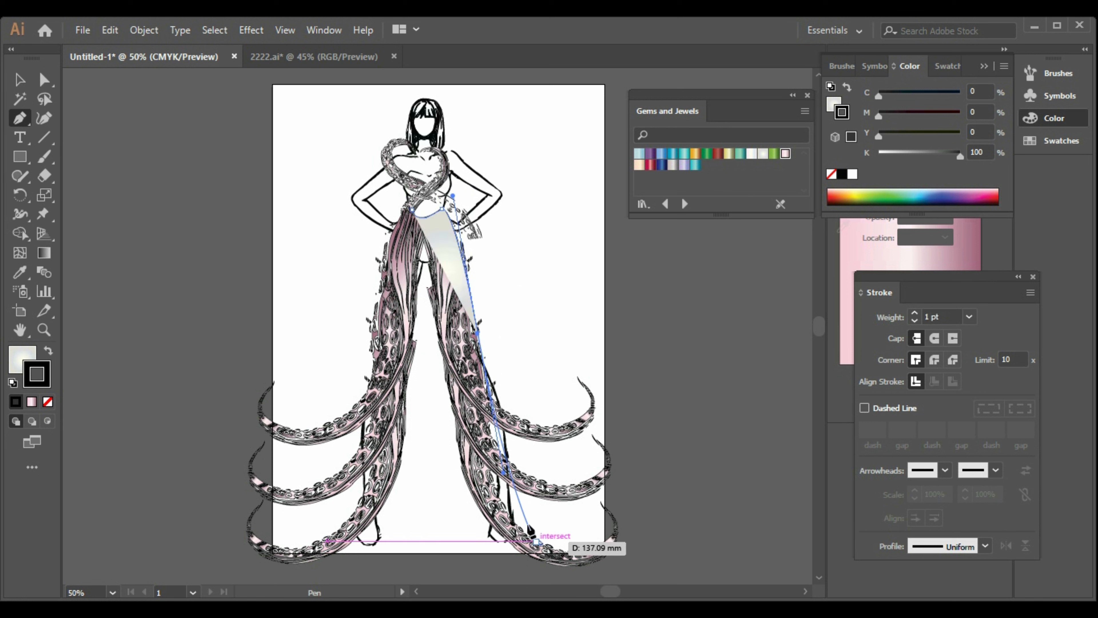
left_click(524, 515)
left_click_drag(518, 572, 522, 582)
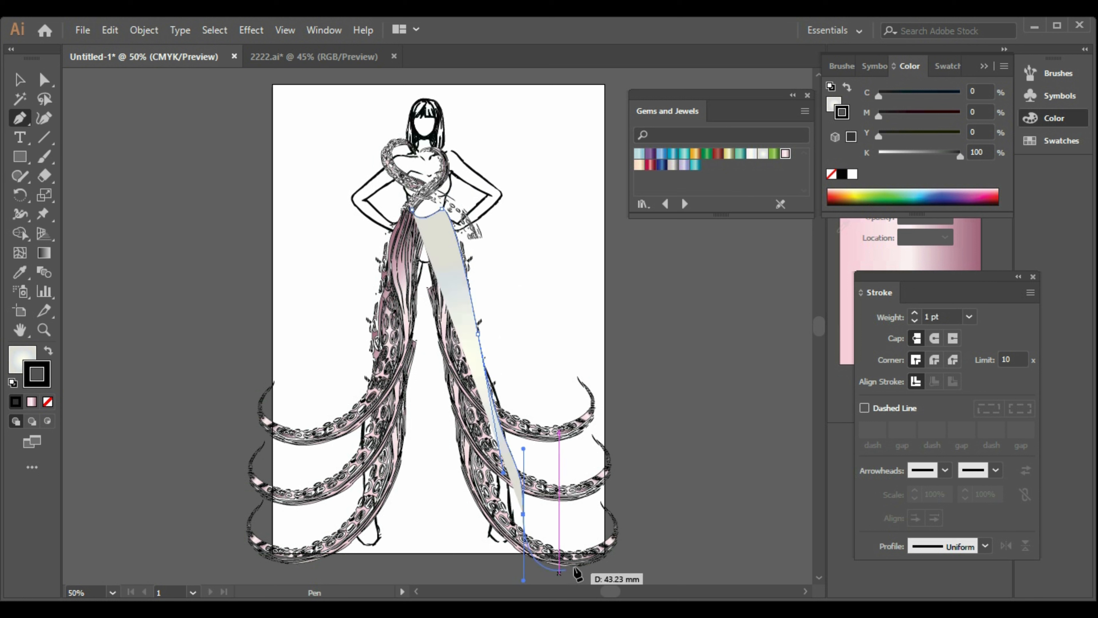
key("ctrl+z")
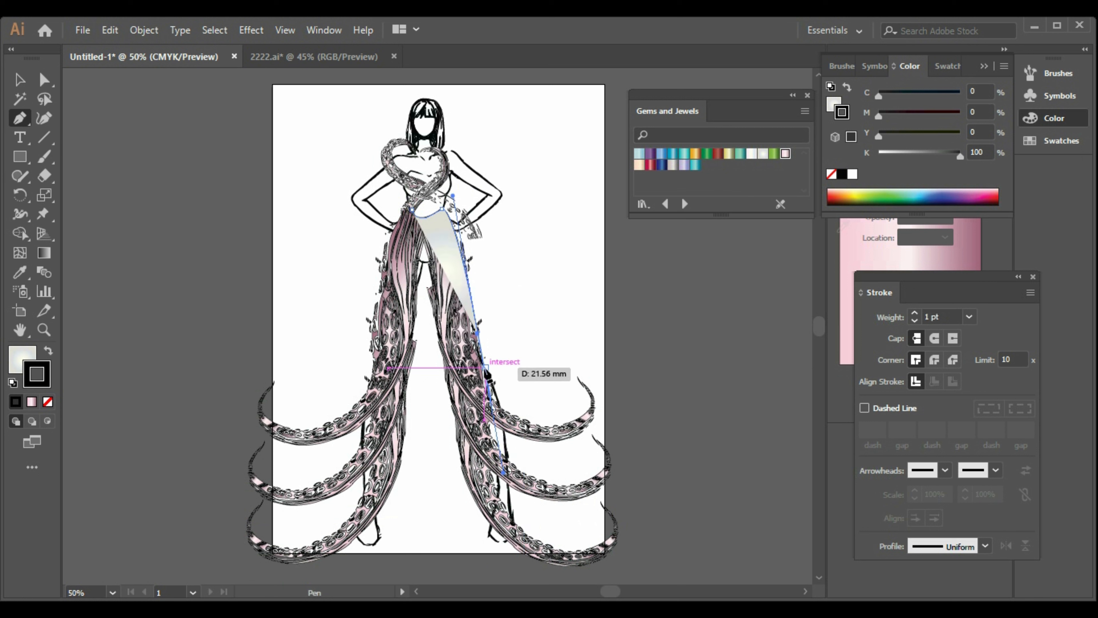
key("ctrl+z")
Step: Complete the skirt as a closed bell shape, curving from waist to ankles on both sides with a straight hem about 138 mm wide
left_click_drag(510, 380, 529, 494)
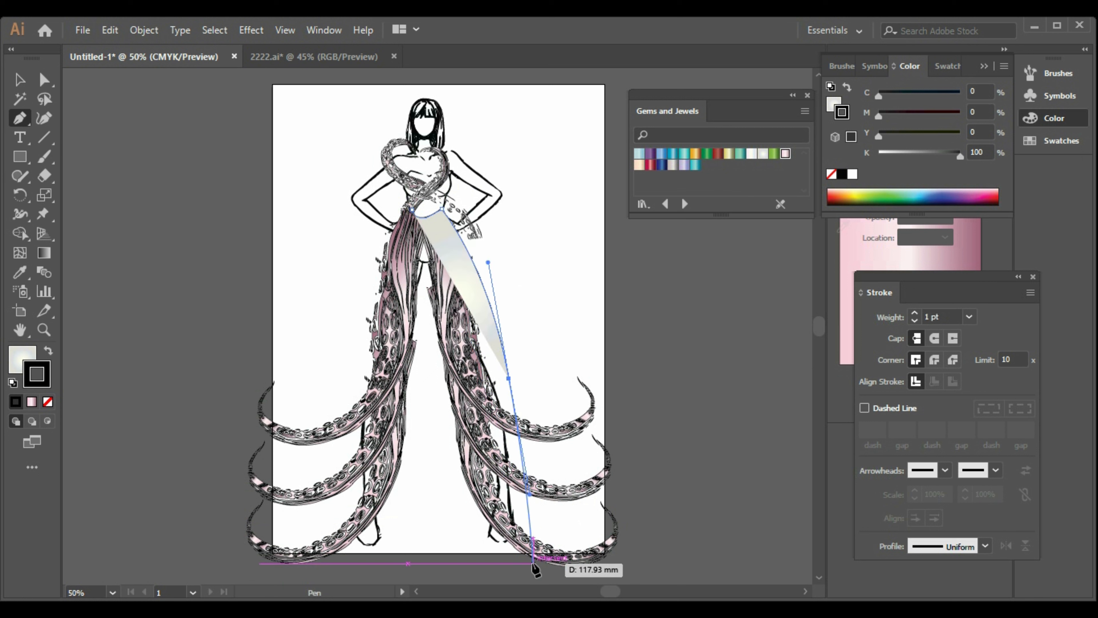
left_click(532, 554)
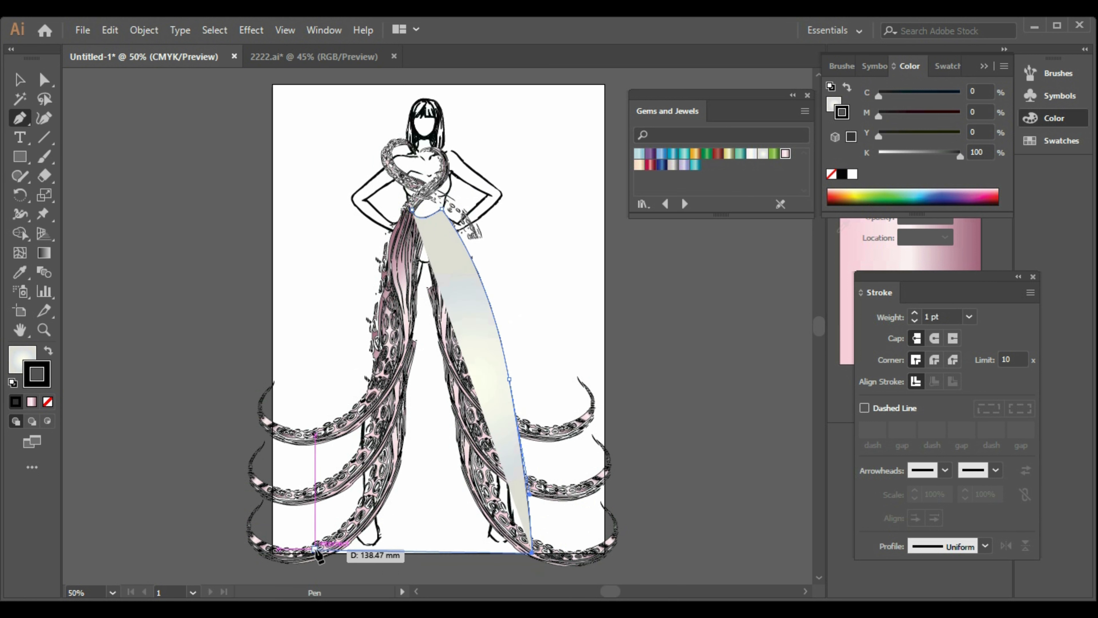
left_click(315, 553)
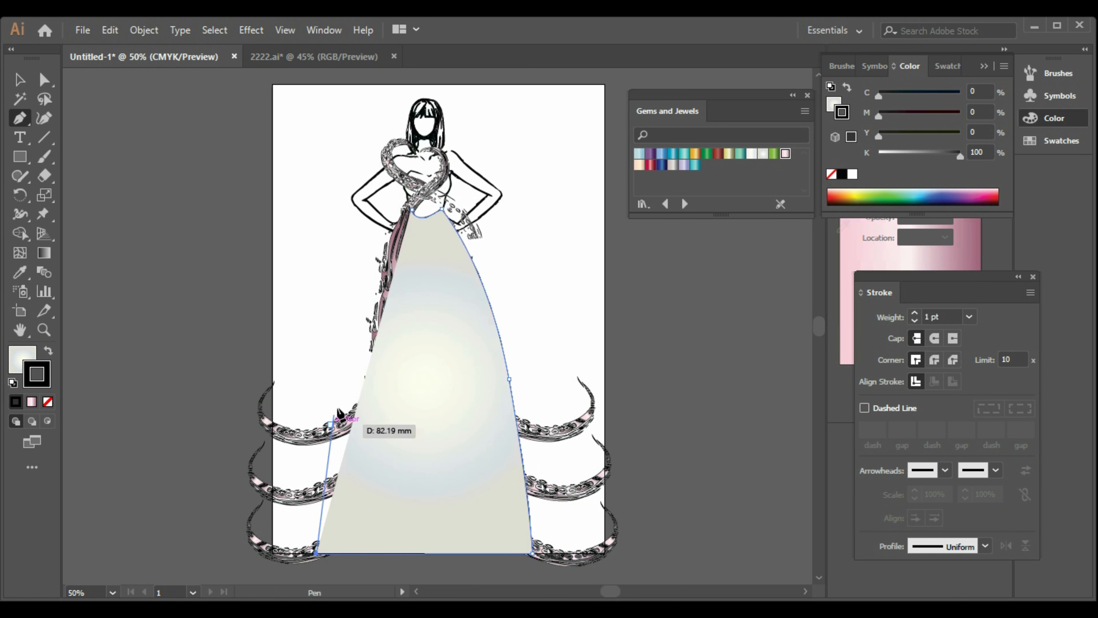
left_click_drag(412, 213, 492, 179)
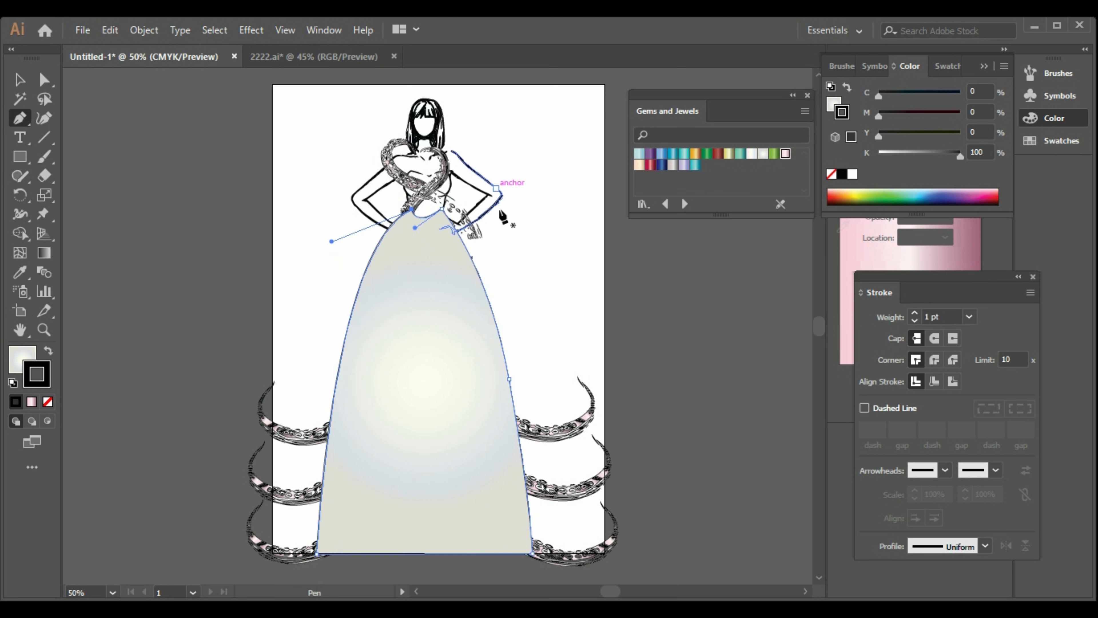
Step: Fill the new skirt with the pink gradient from Gems and Jewels and give it a black stroke
left_click(20, 81)
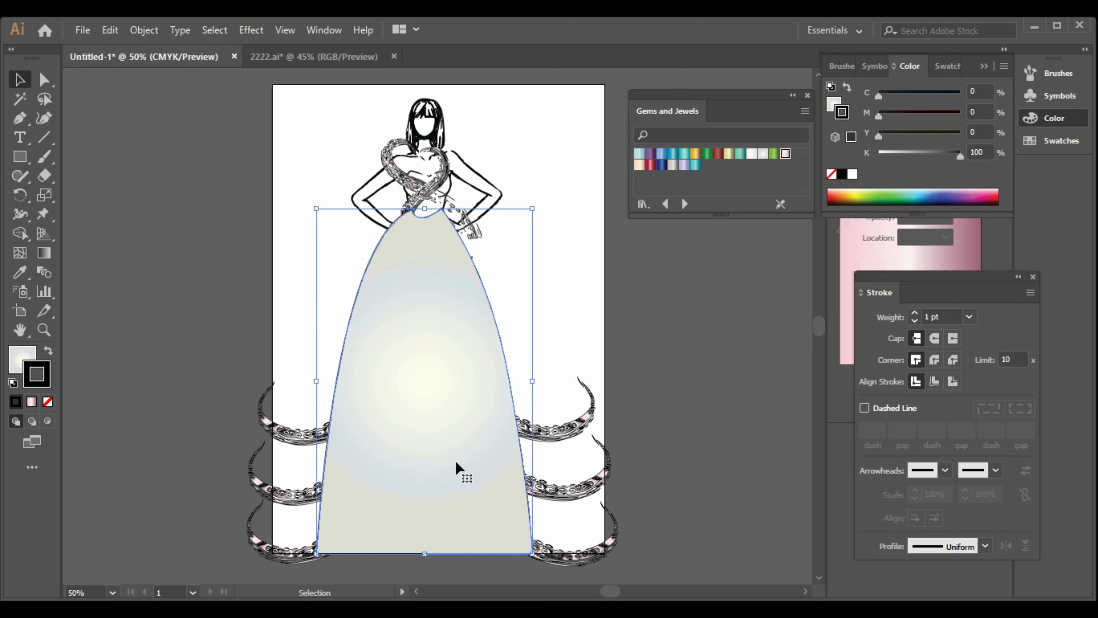
left_click(784, 156)
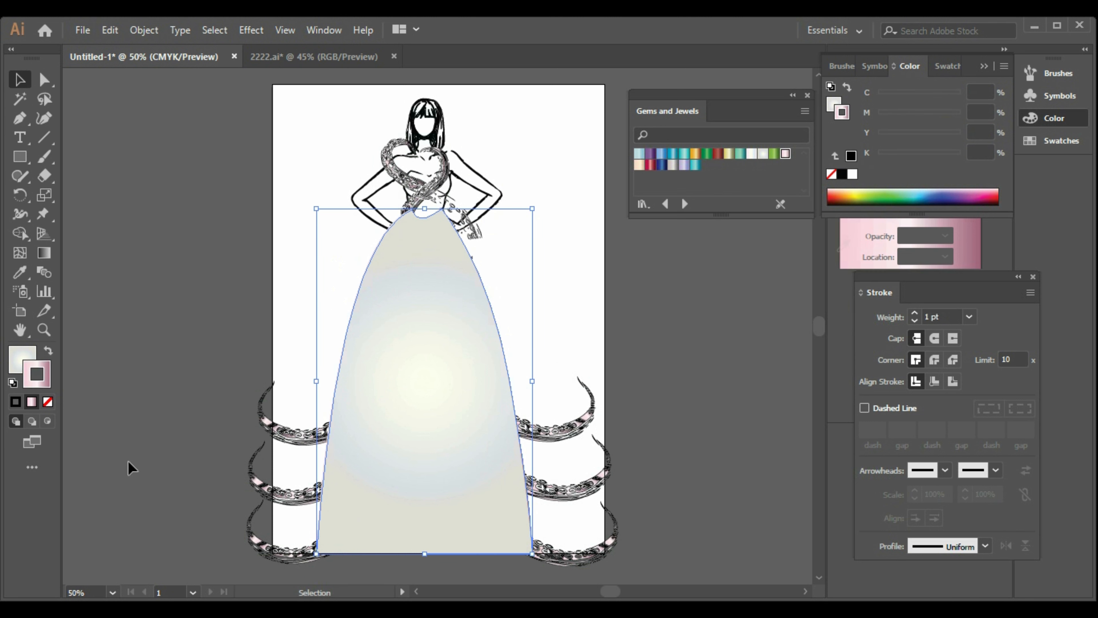
left_click(49, 351)
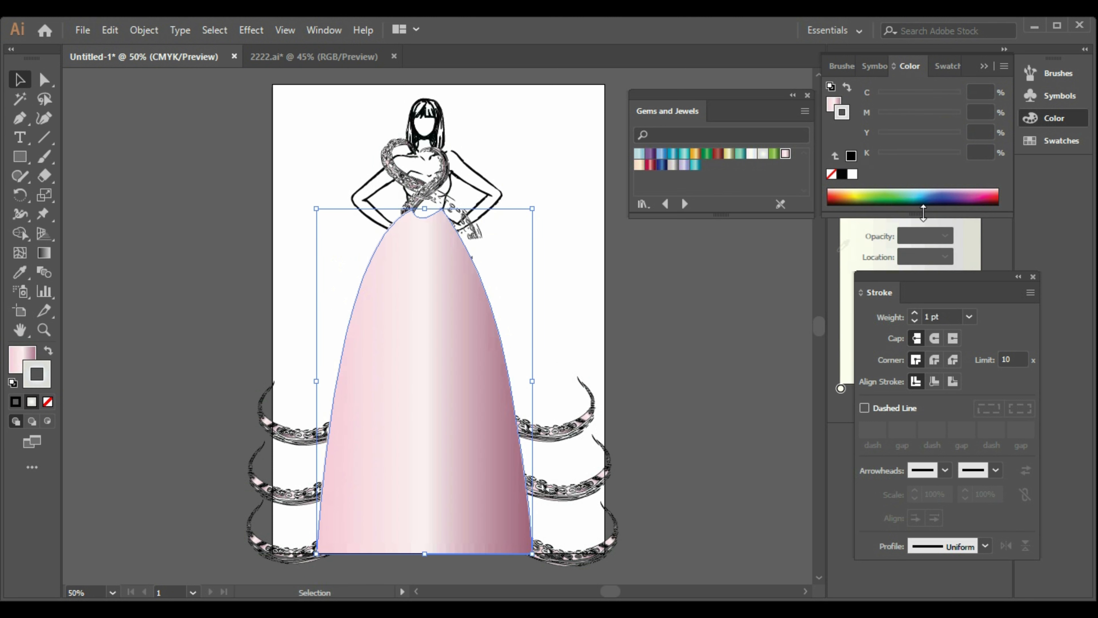
left_click(841, 174)
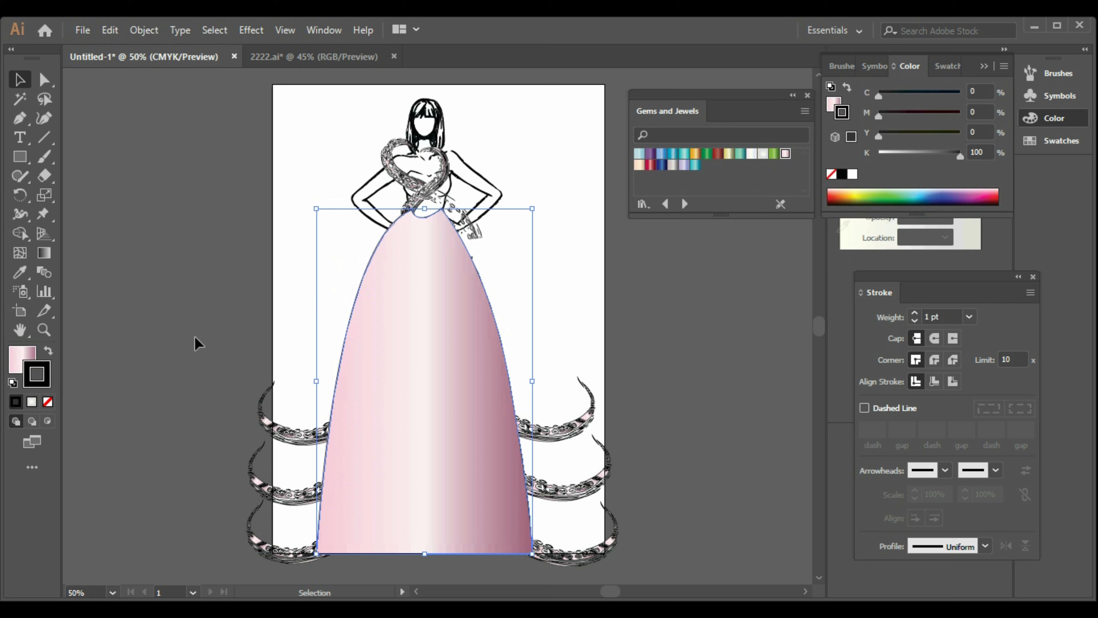
Step: Send the pink skirt to the back, behind the tentacles and the figure
right_click(459, 361)
mouse_move(547, 275)
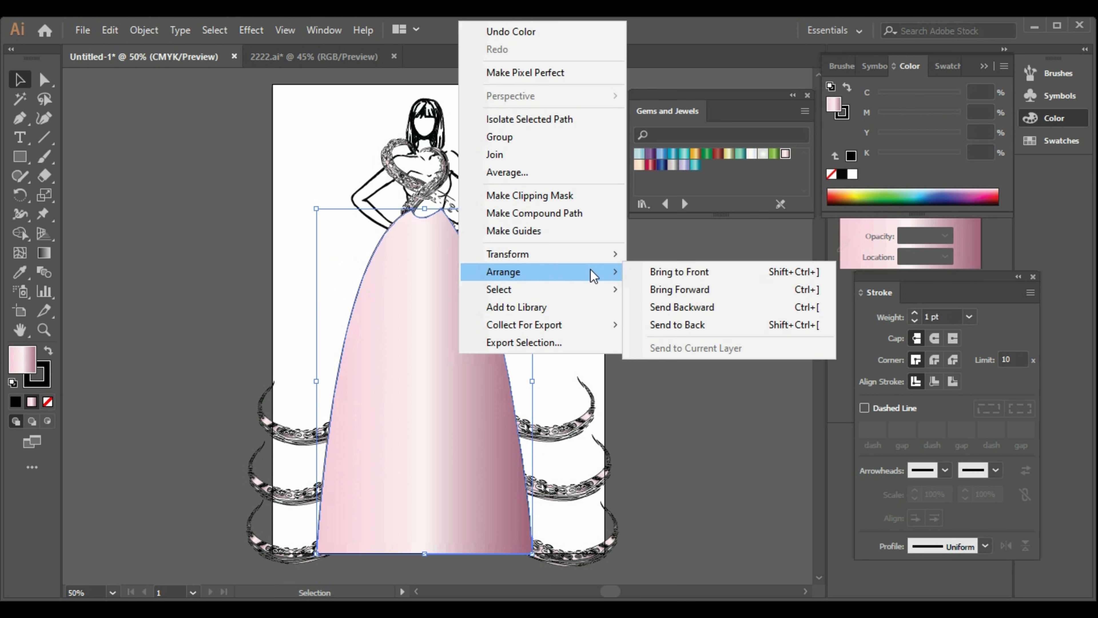
left_click(681, 332)
left_click(593, 350)
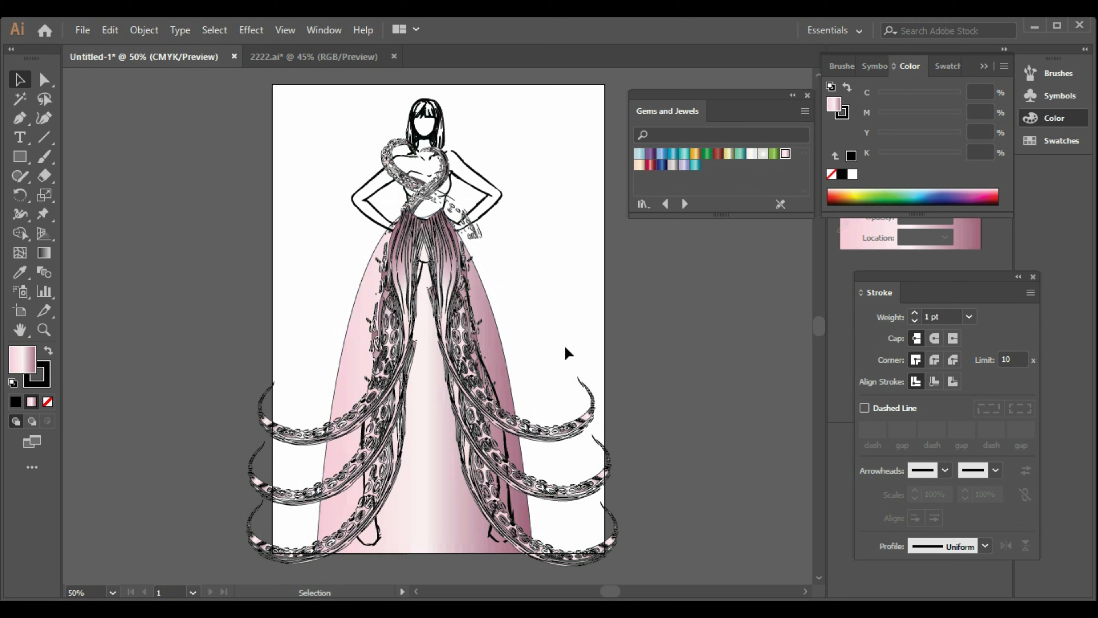
Step: Send the figure drawing backward so that the skirt covers its legs
left_click(510, 512)
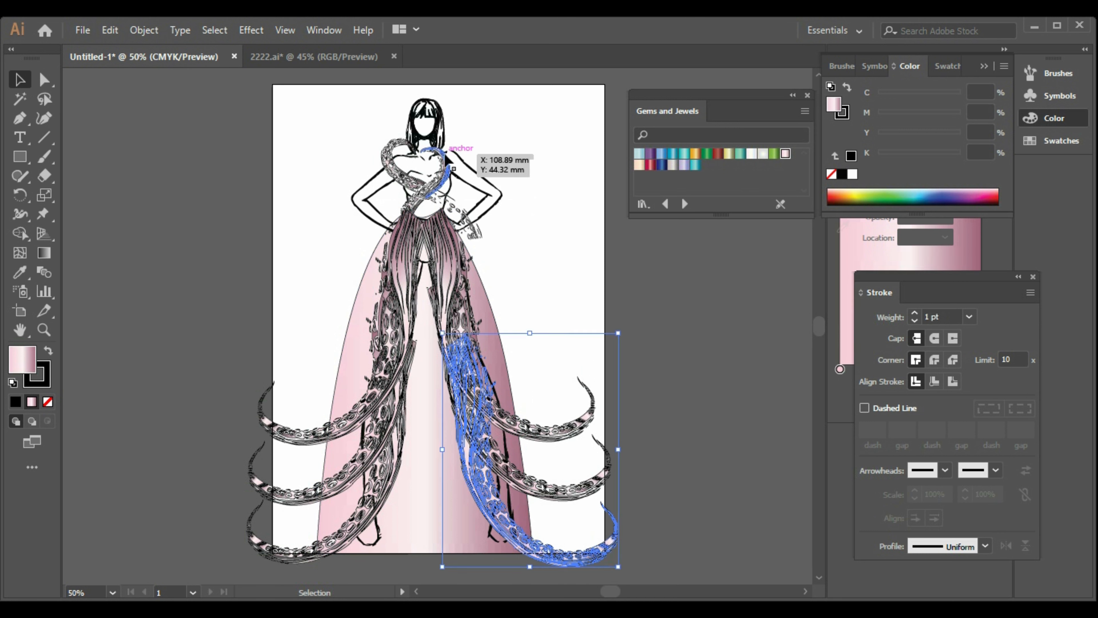
left_click(466, 160)
right_click(466, 161)
mouse_move(580, 338)
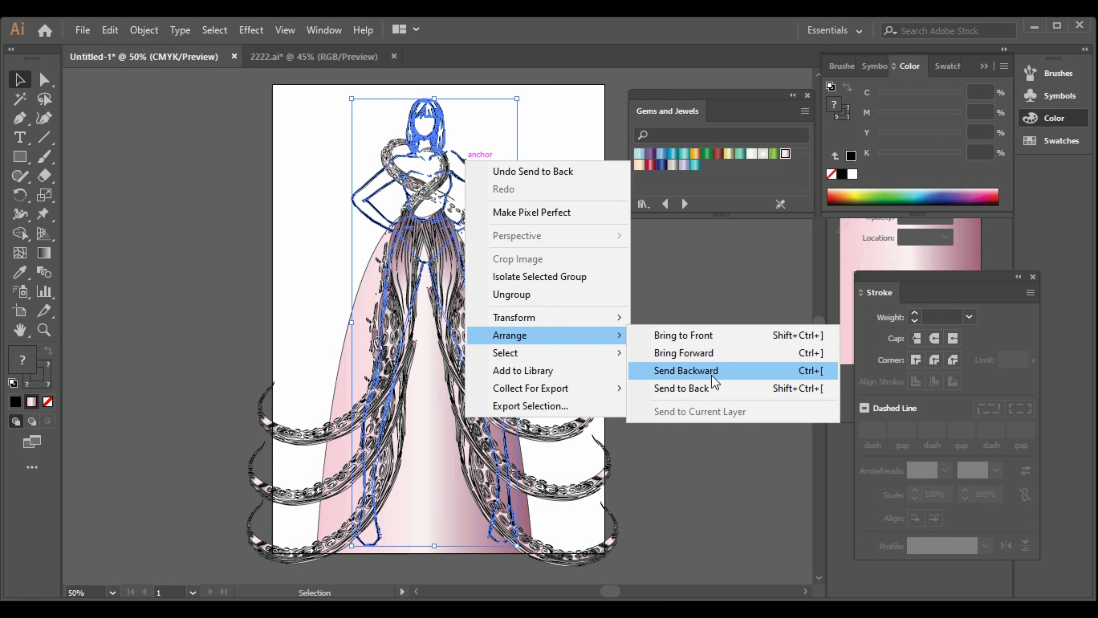
left_click(711, 374)
left_click(590, 309)
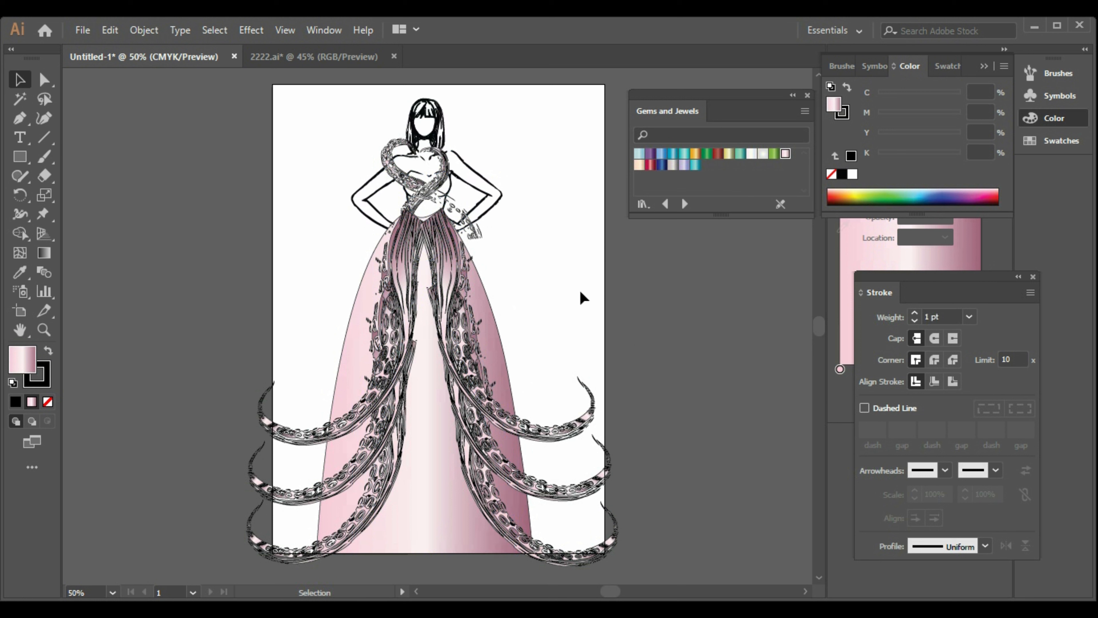
Step: Enlarge the heart-shaped ornament slightly and move it off the artboard, to the left of the figure
left_click(438, 187)
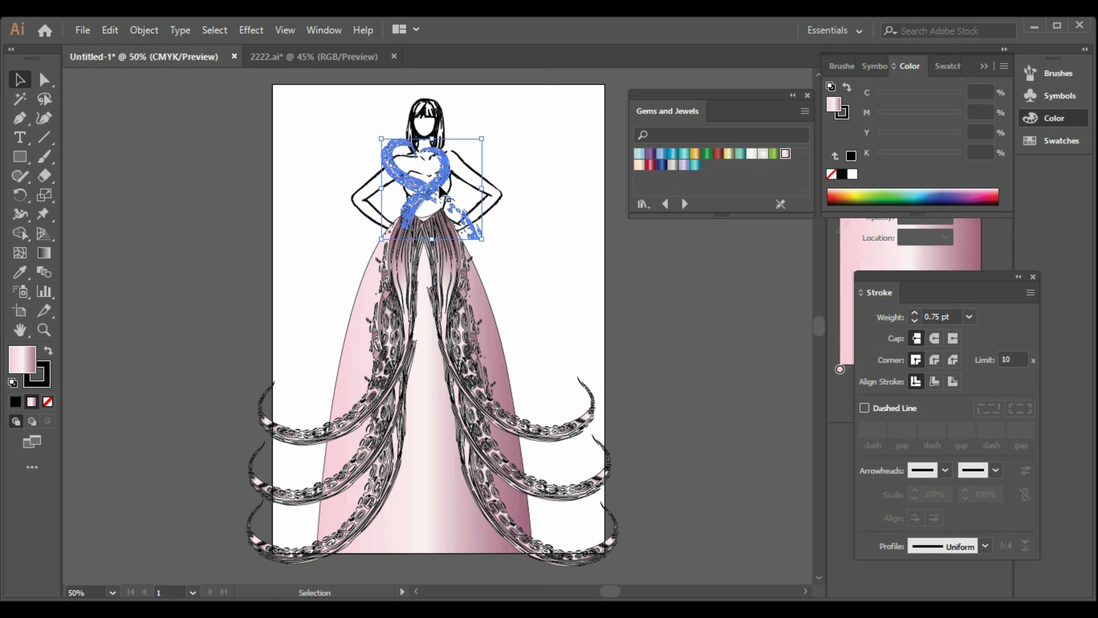
left_click_drag(483, 241, 514, 270)
left_click_drag(470, 208, 244, 187)
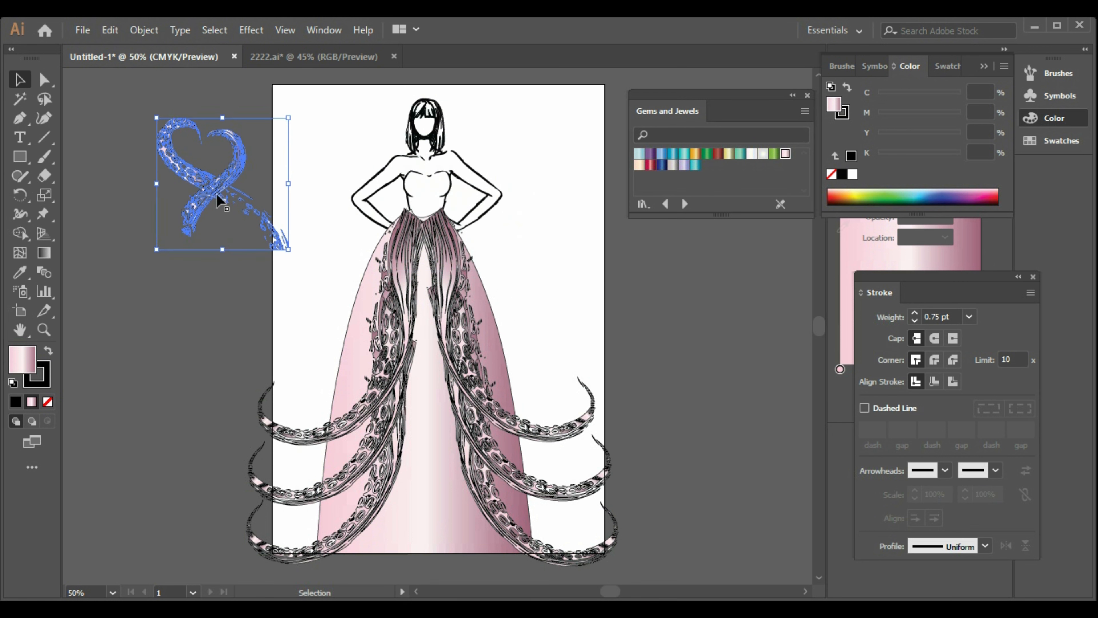
Step: Ungroup the heart ornament and delete the two tails that trail below its crossing point
left_click(265, 289)
right_click(204, 187)
left_click(277, 321)
left_click(265, 350)
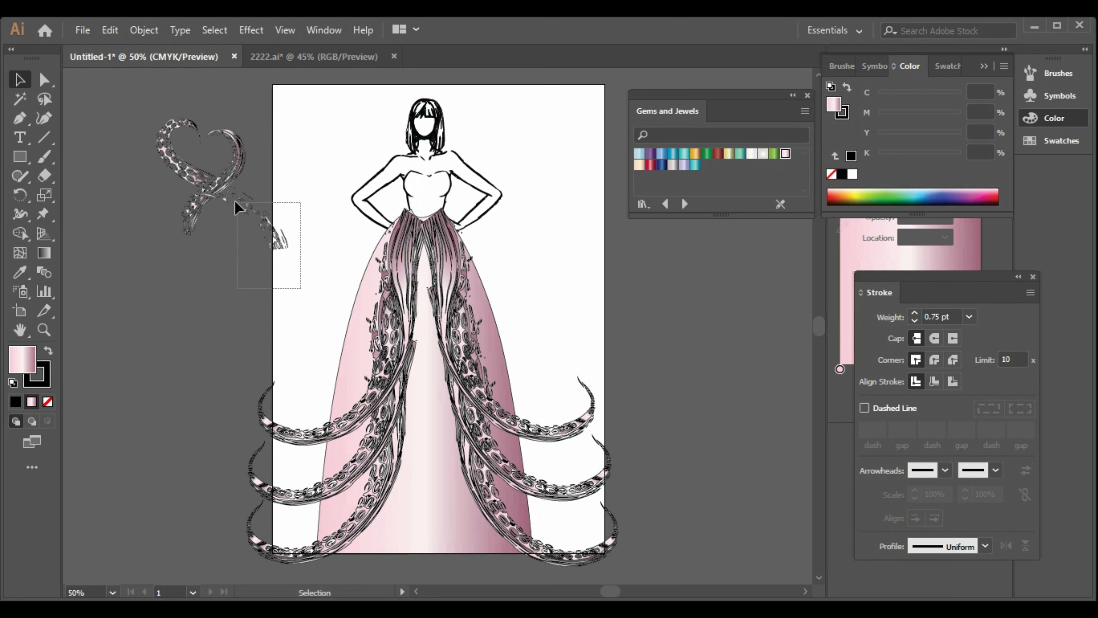
left_click_drag(236, 202, 255, 215)
key("Delete")
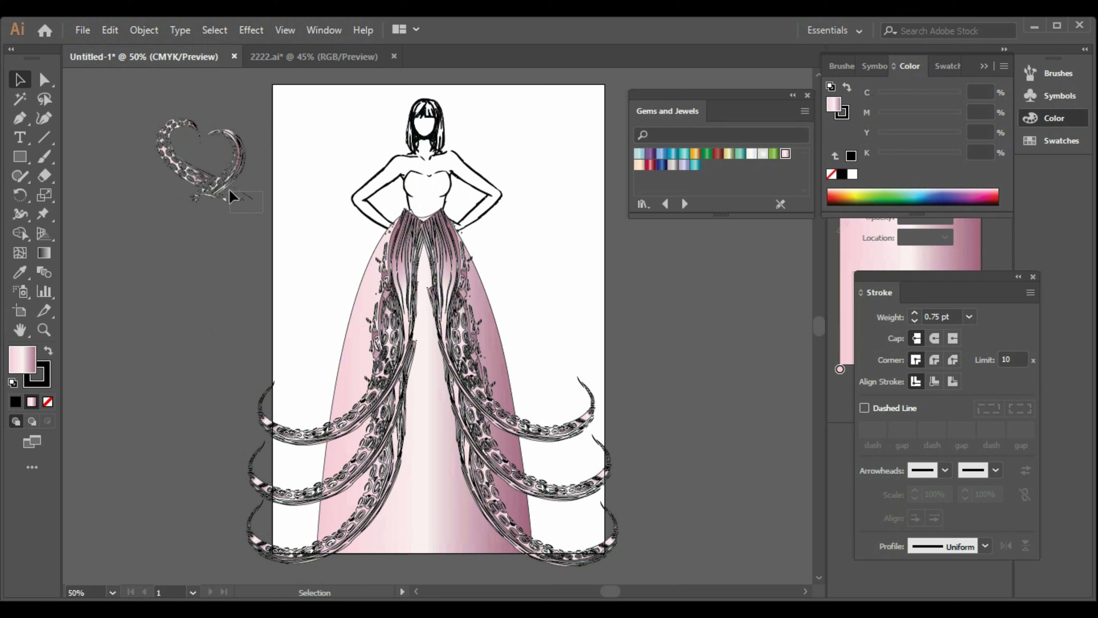
left_click_drag(255, 215, 217, 211)
key("Delete")
Step: Group the trimmed heart pieces and place the heart back over the figure's bodice
left_click(219, 175)
right_click(219, 175)
left_click(285, 276)
left_click_drag(242, 177, 445, 202)
left_click(530, 144)
left_click(523, 150)
left_click(439, 214)
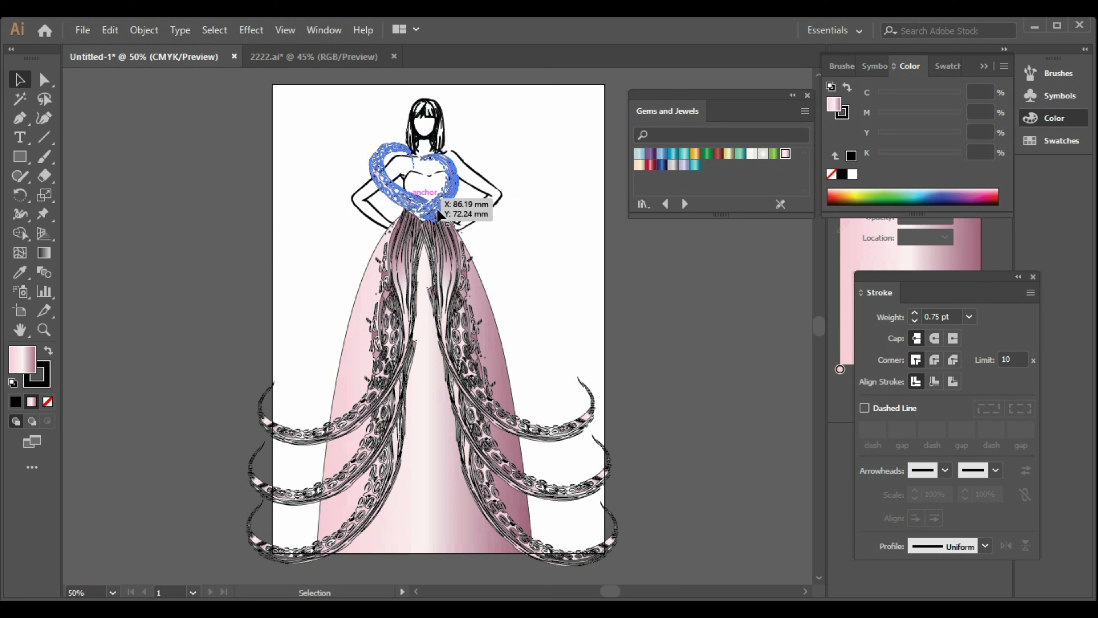
Step: Nudge the heart down and slightly to the right so its tip meets the waist
key("Down")
key("Down")
key("Down")
key("Down")
key("Down")
key("Down")
key("Down")
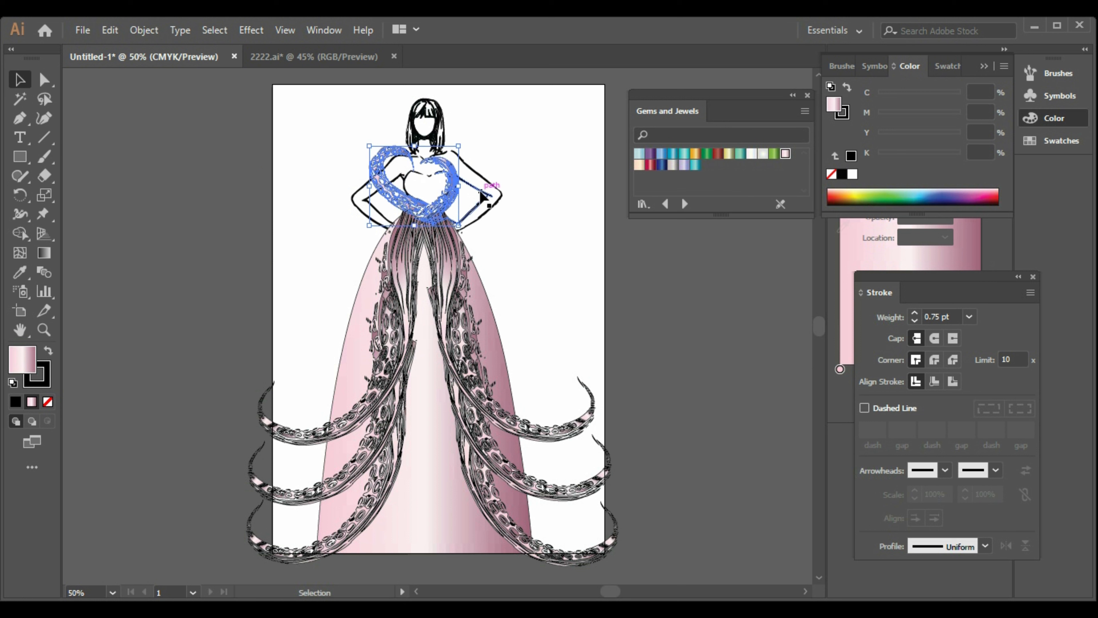
key("Right")
key("Right")
key("Right")
key("Down")
key("Down")
key("Down")
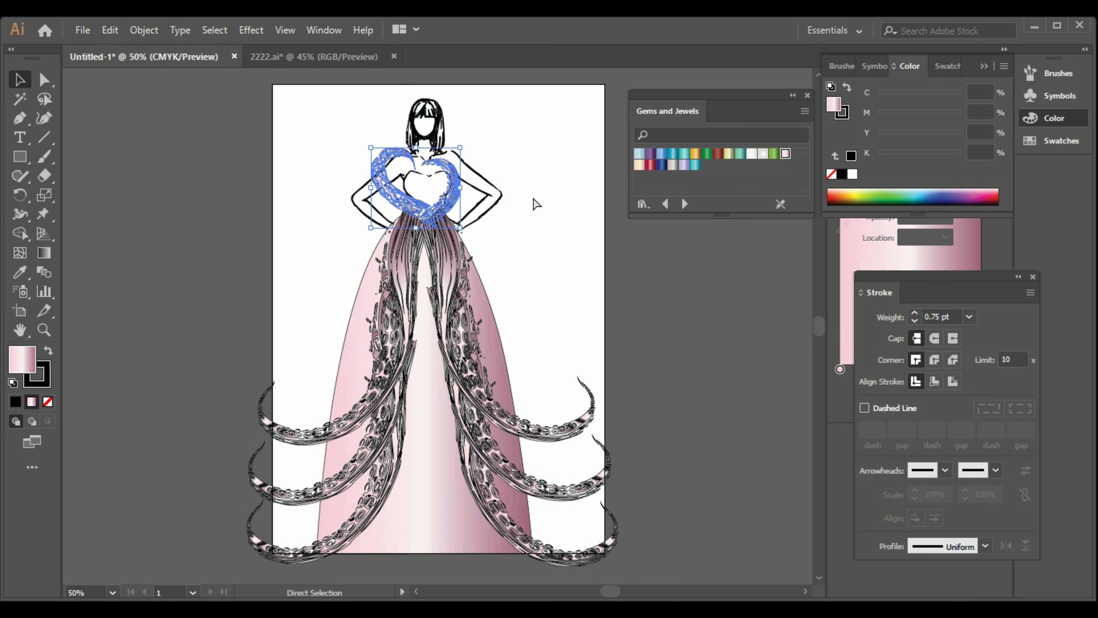
Step: Duplicate the heart ornament, rotate the copy beside the artboard so its tip points upward, and place it over the bust
left_click_drag(424, 184, 445, 319)
left_click_drag(463, 359, 410, 331)
scroll(520, 354, "up", 6)
scroll(515, 355, "down", 2)
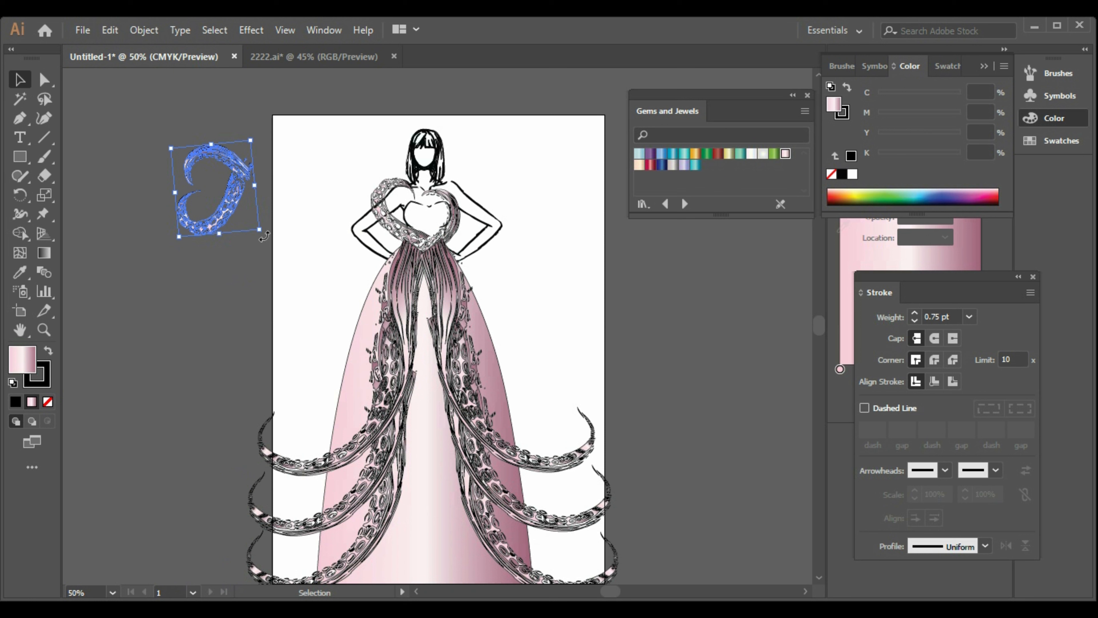
left_click_drag(264, 236, 249, 129)
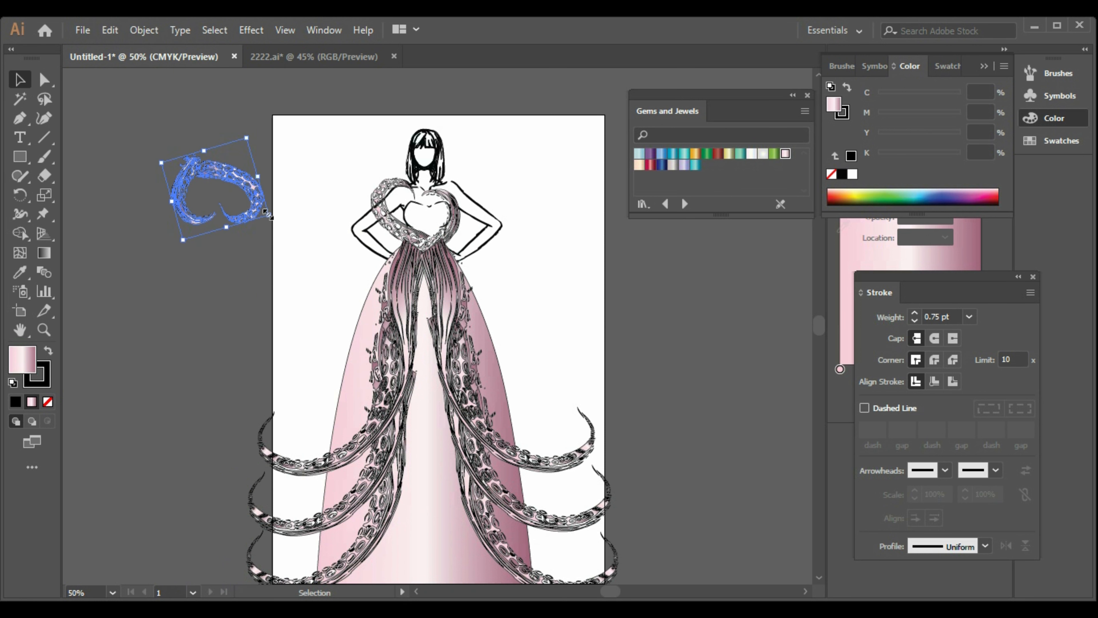
left_click_drag(265, 211, 445, 211)
left_click(594, 333)
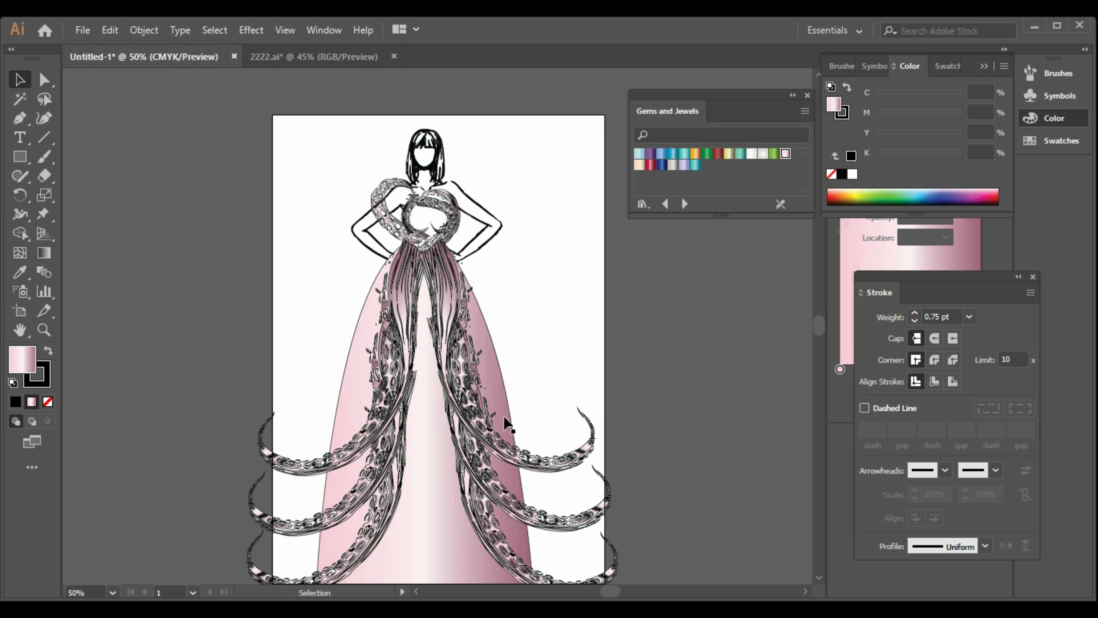
Step: Select the three large tentacles on the right side of the skirt and group them
scroll(549, 328, "down", 2)
left_click(527, 523)
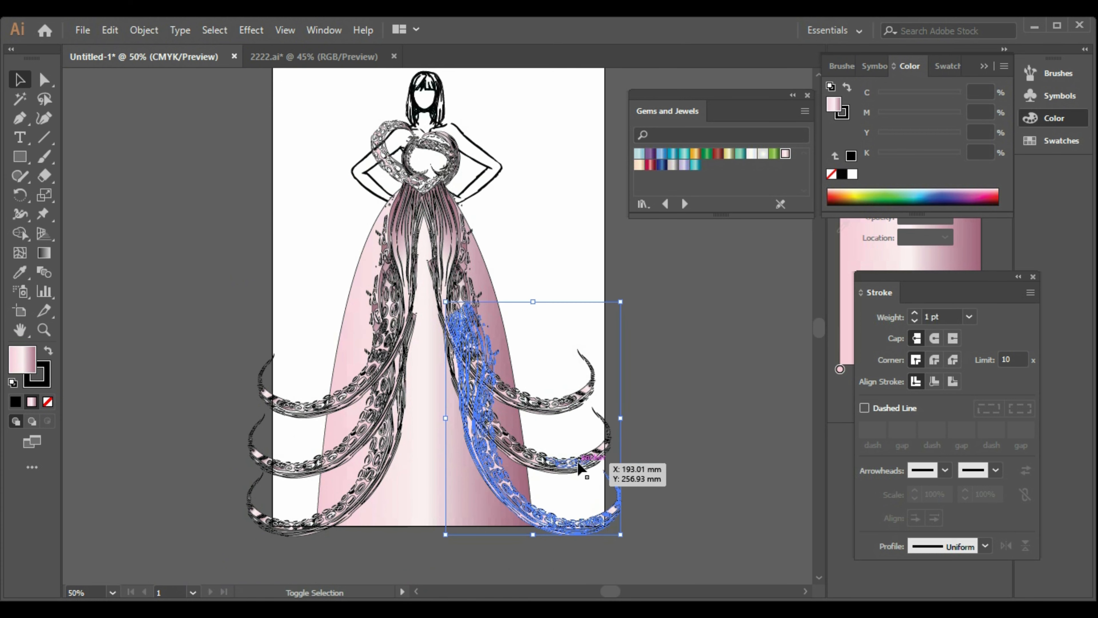
left_click(579, 464, "shift")
left_click(559, 405, "shift")
key("ctrl+g")
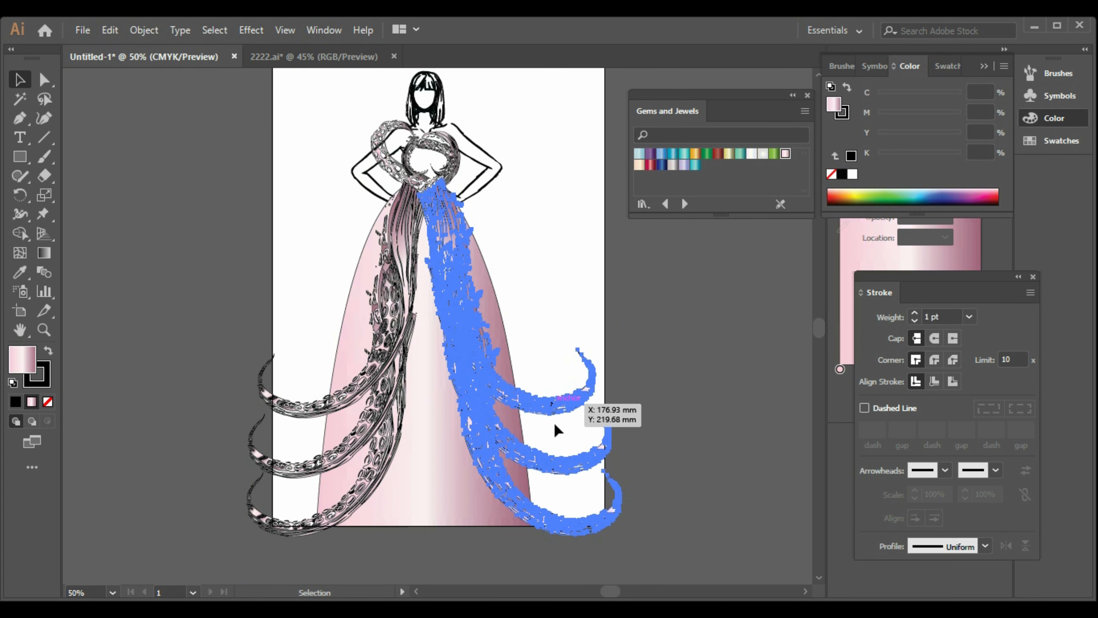
Step: Paste a copy of the tentacle group, scale it down, and fit it below the waist along the skirt's upper right edge
key("ctrl+v")
left_click_drag(538, 504, 461, 368)
left_click_drag(372, 308, 482, 354)
left_click(662, 419)
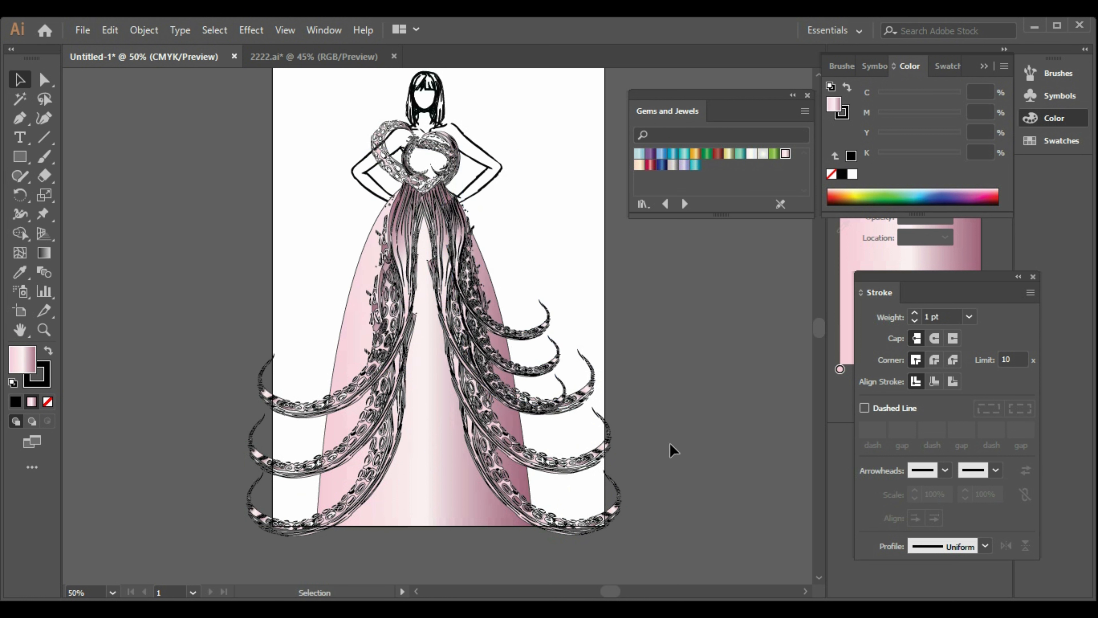
left_click(482, 280)
left_click_drag(558, 195, 554, 191)
left_click(610, 455)
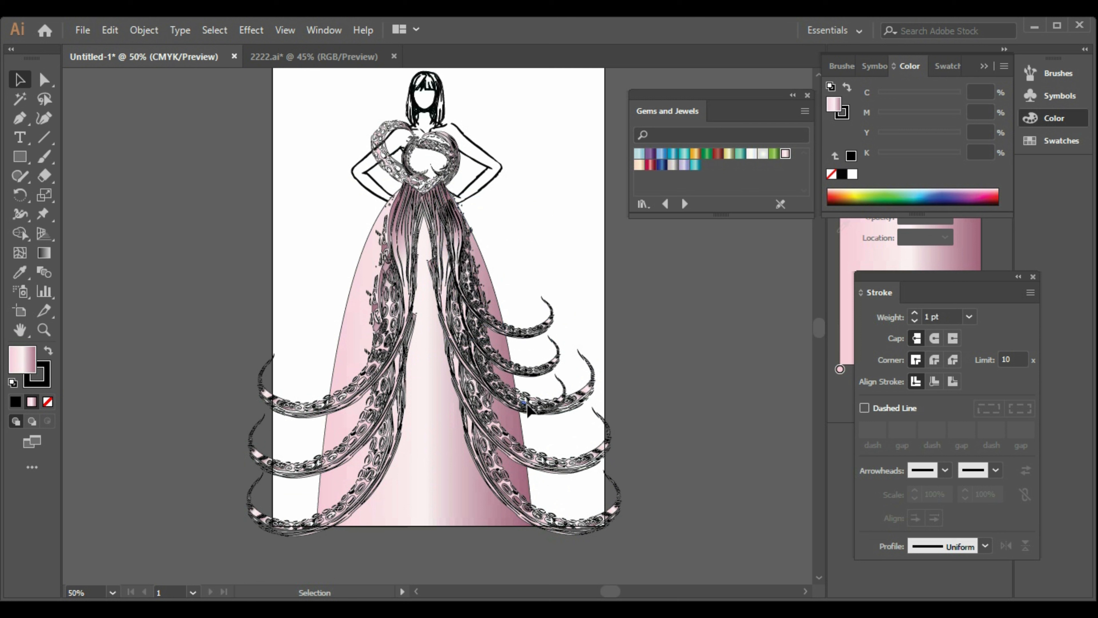
Step: Duplicate the smaller tentacle group from the upper right of the skirt and group the copy
left_click(537, 335)
key("ctrl+c")
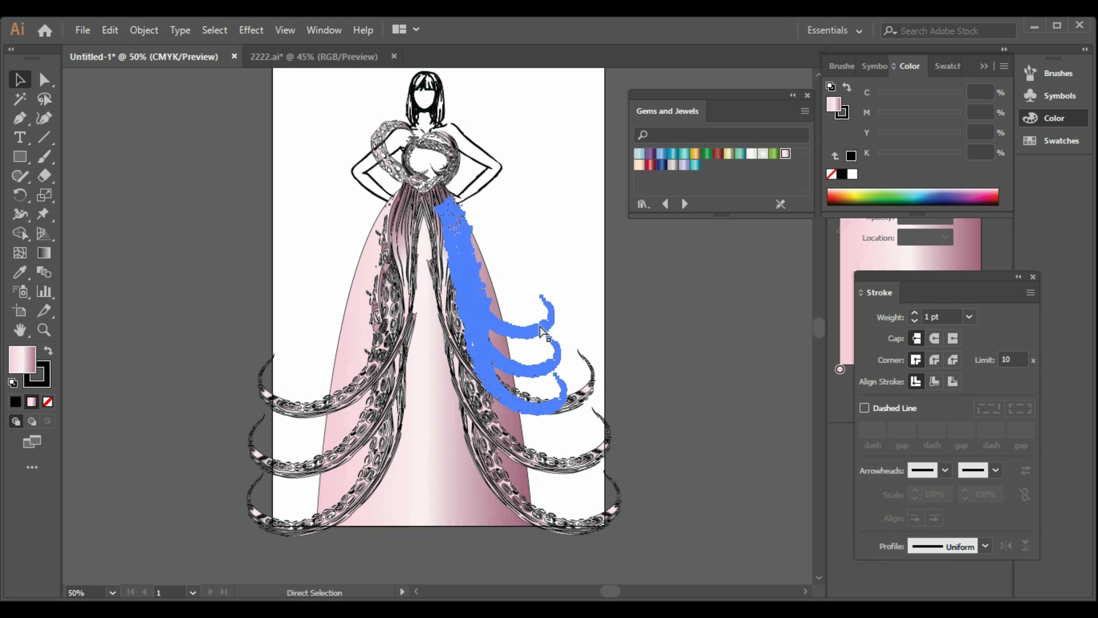
key("ctrl+v")
right_click(413, 313)
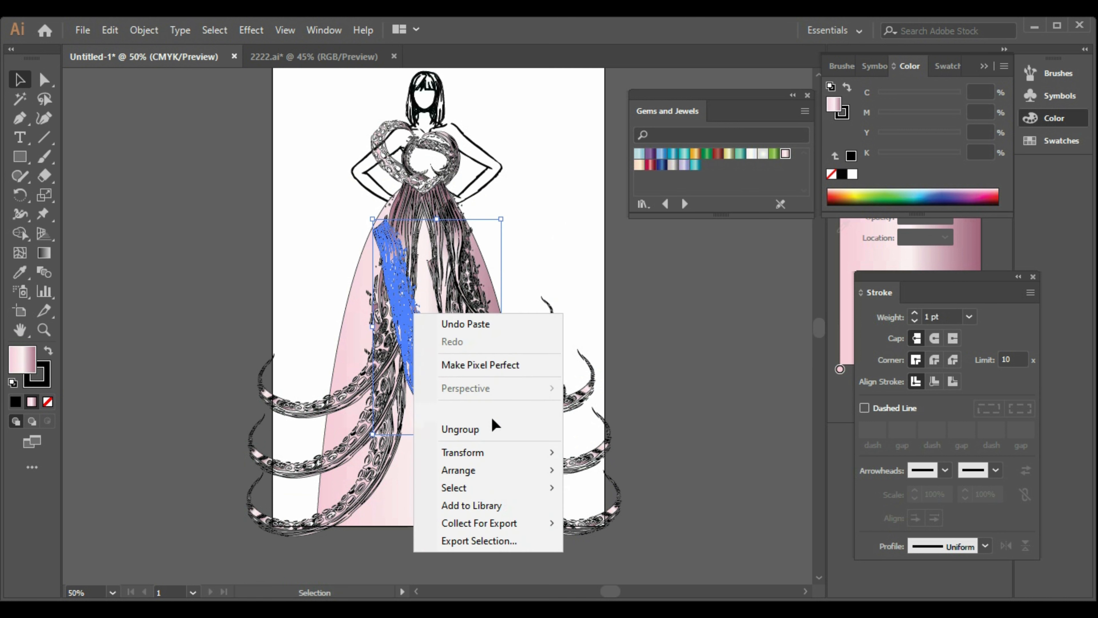
left_click(454, 411)
Step: Reflect the copied tentacles across the vertical axis and place them below the waist on the skirt's left side
right_click(425, 369)
mouse_move(532, 270)
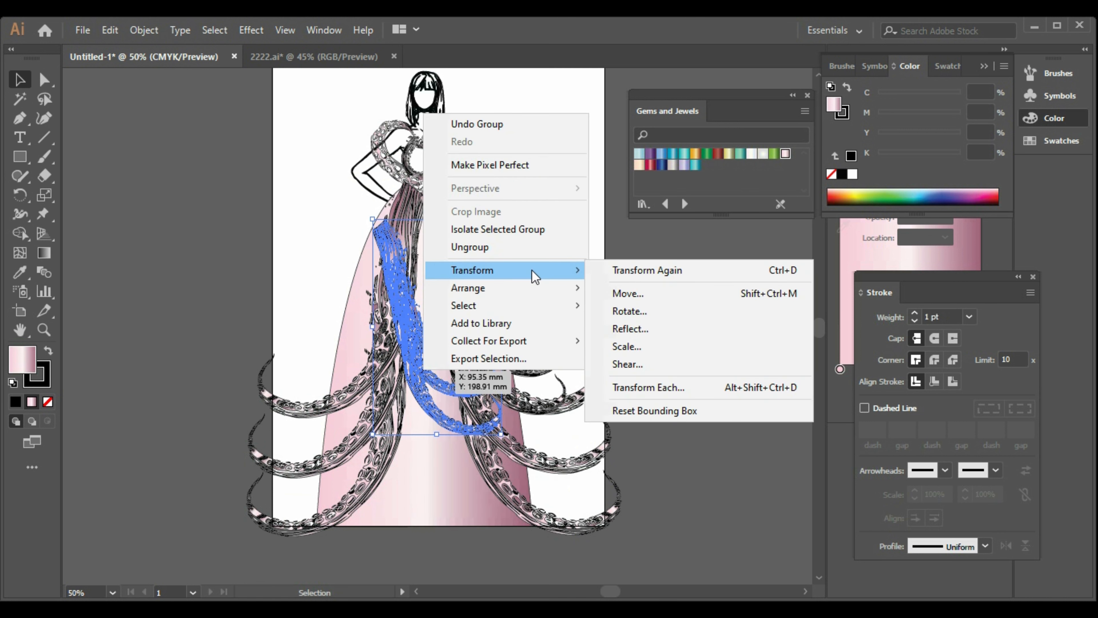
left_click(636, 329)
left_click(869, 504)
left_click_drag(460, 346, 361, 325)
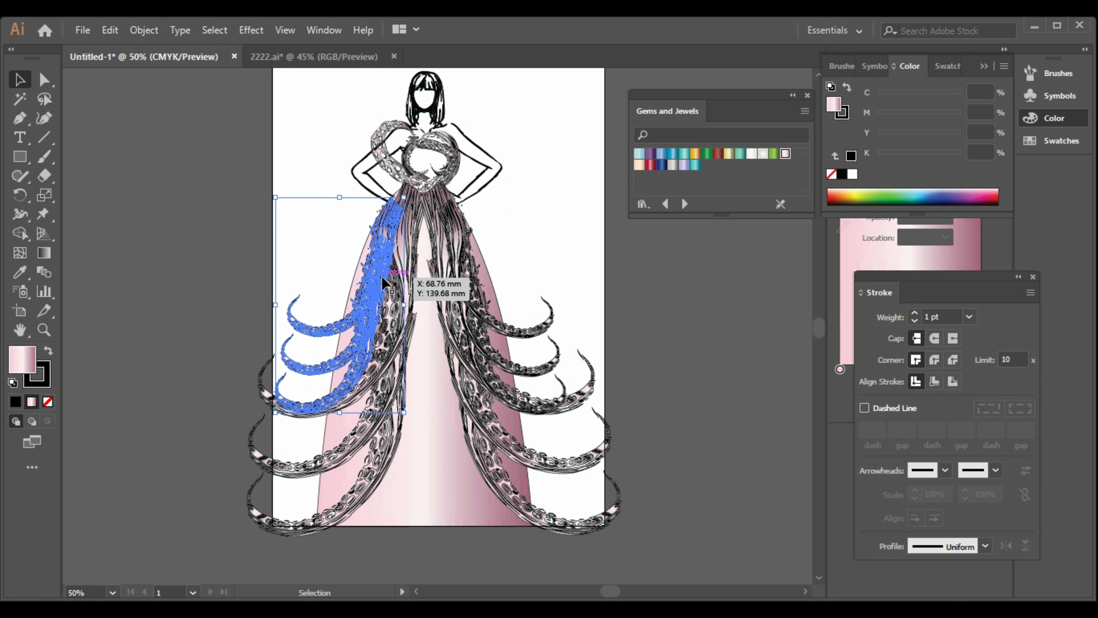
left_click(600, 372)
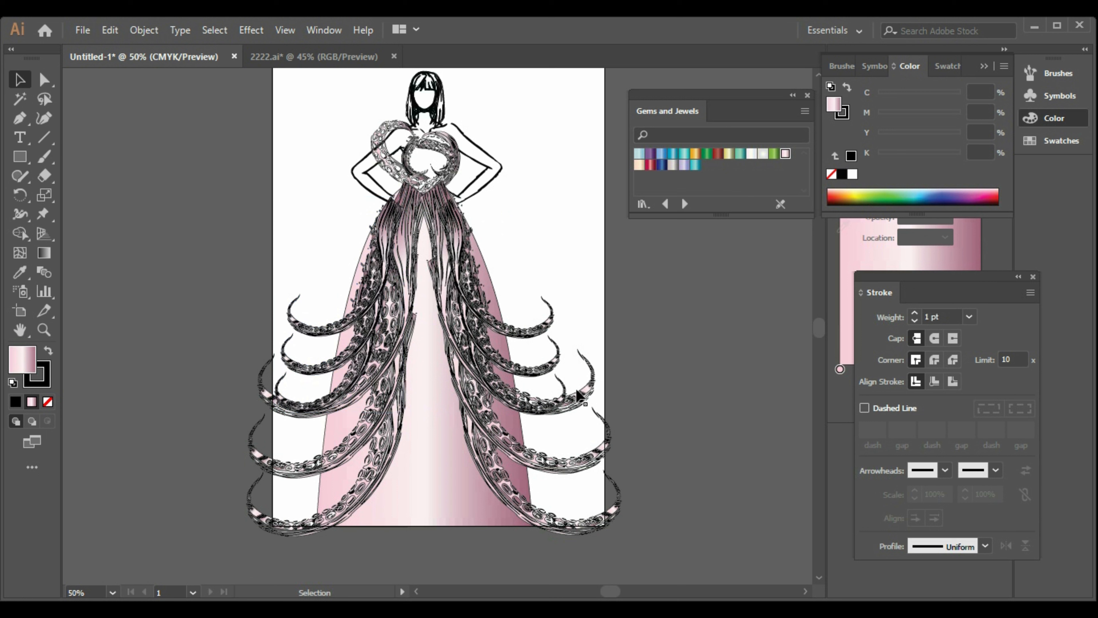
Step: Place a copy of the smaller tentacle group lower down on each side of the skirt, between the large tentacles
left_click_drag(422, 342, 509, 426)
left_click(331, 373)
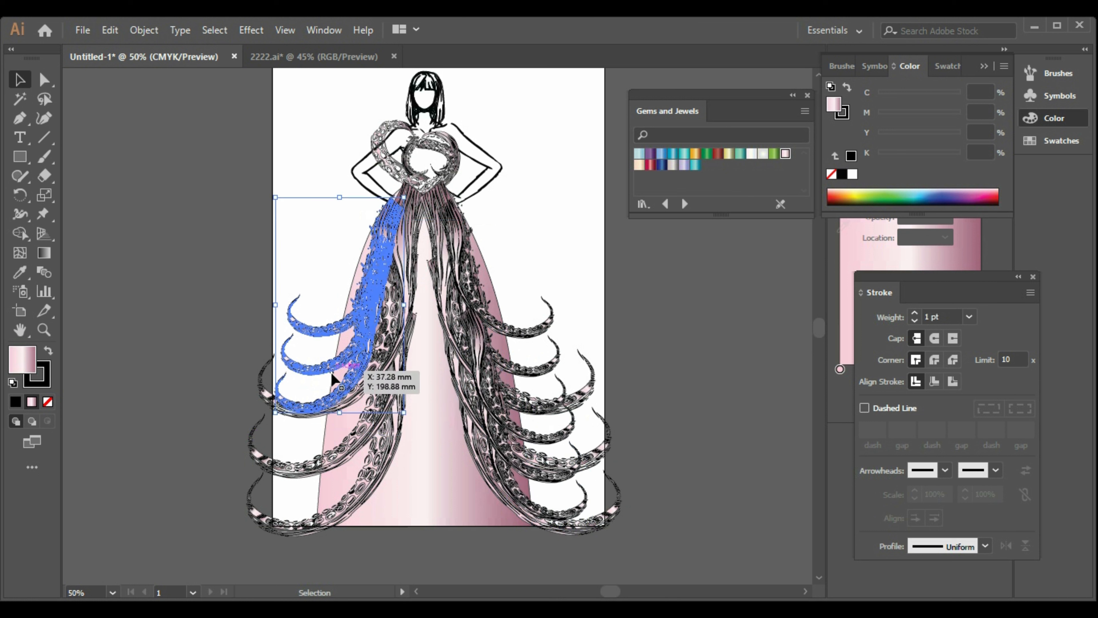
left_click(377, 342)
left_click_drag(459, 358, 355, 441)
left_click_drag(426, 444, 515, 449)
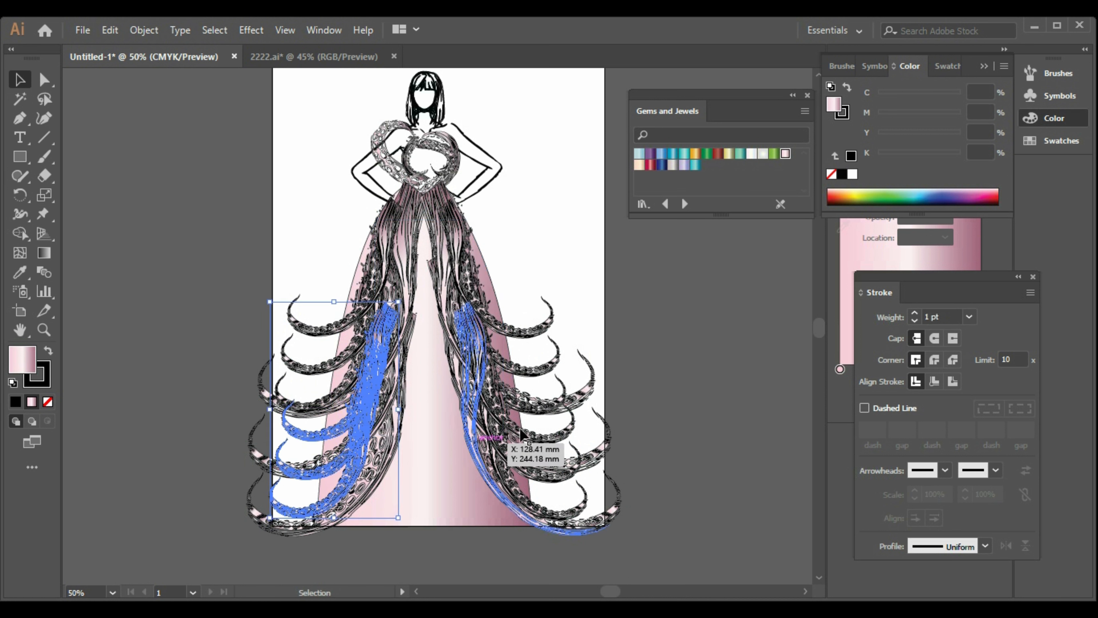
left_click(657, 328)
Step: Paste a left-curving tentacle group, rotate it, and position it down the centre front of the skirt from the waist
scroll(601, 310, "up", 1)
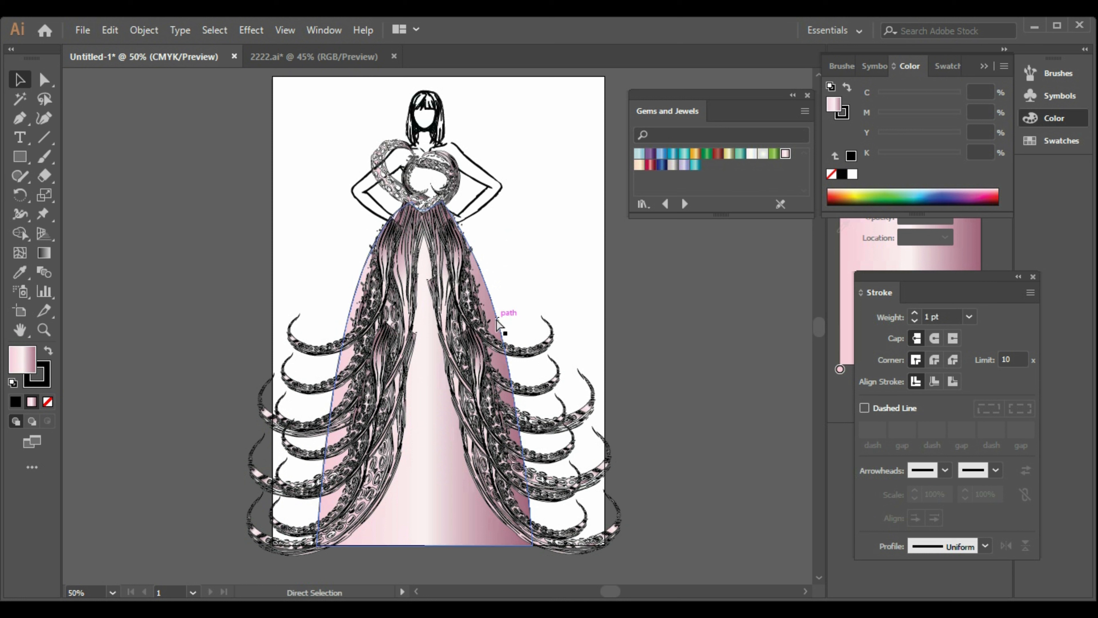
key("ctrl+v")
left_click_drag(456, 356, 449, 423)
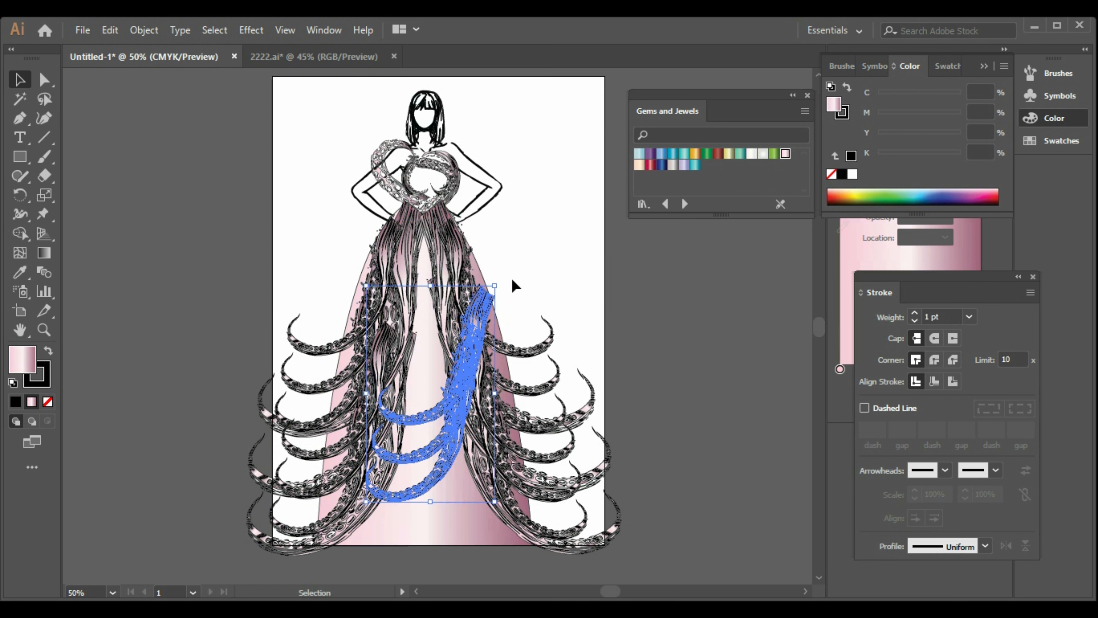
left_click_drag(502, 278, 478, 233)
left_click_drag(453, 350, 430, 286)
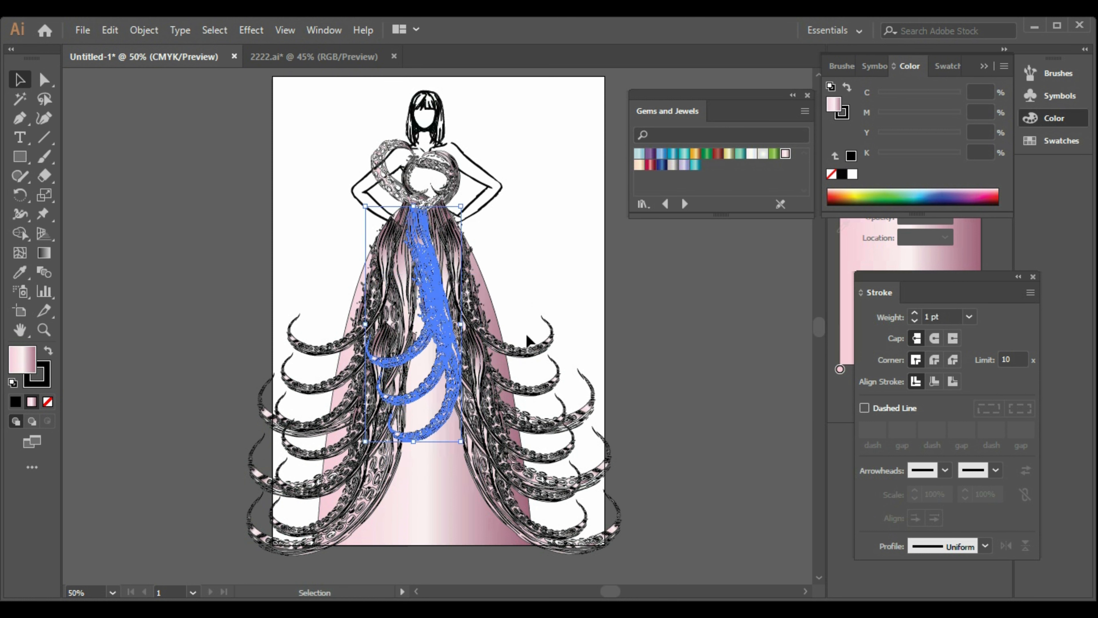
Step: Paste another copy of the left-curving tentacle group and reflect it across the vertical axis
key("ctrl+z")
key("ctrl+z")
key("ctrl+z")
right_click(460, 329)
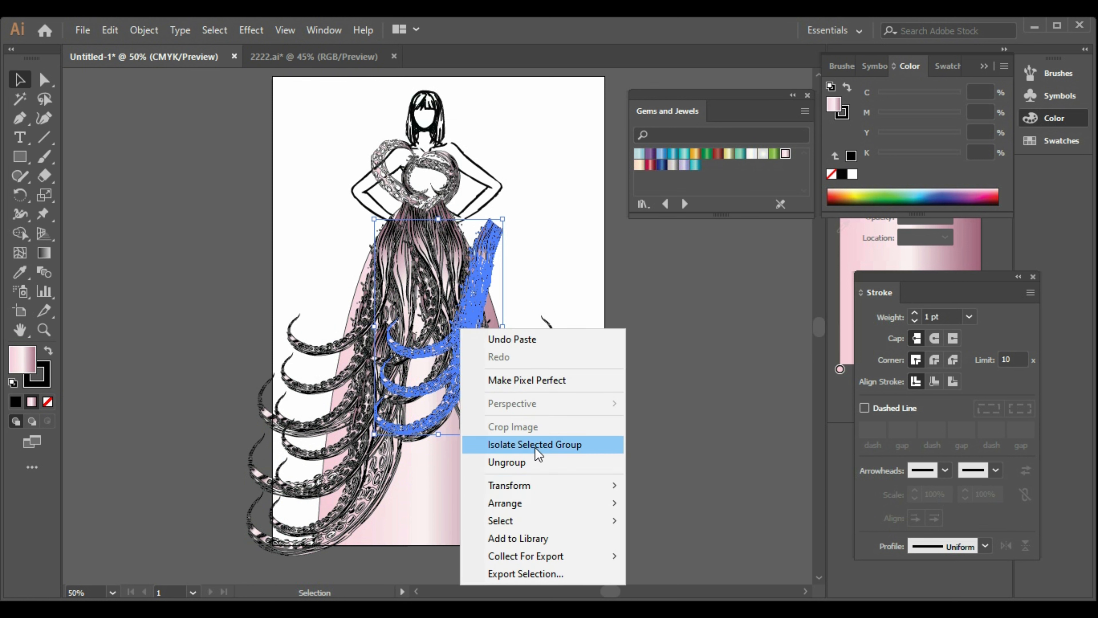
mouse_move(576, 492)
left_click(714, 407)
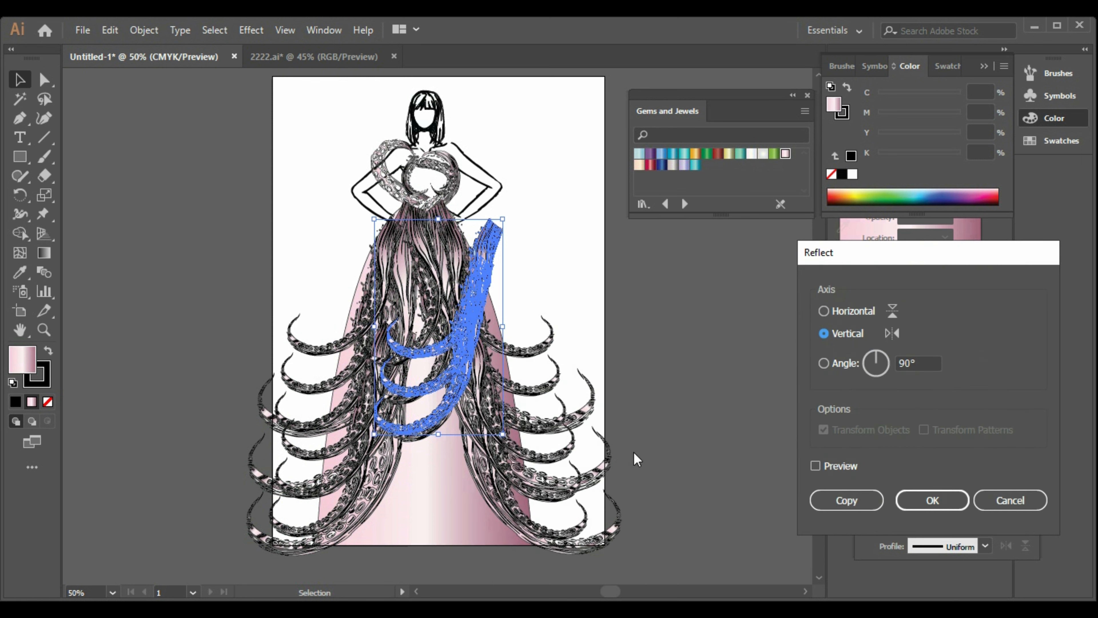
left_click(931, 502)
Step: Rotate the reflected tentacles and position them at the centre waist so they cross the left-curving ones
mouse_move(411, 339)
left_mouse_down()
mouse_move(437, 355)
mouse_move(442, 378)
mouse_move(423, 344)
mouse_move(415, 349)
left_mouse_up()
mouse_move(504, 223)
left_mouse_down()
mouse_move(533, 244)
mouse_move(484, 218)
left_mouse_up()
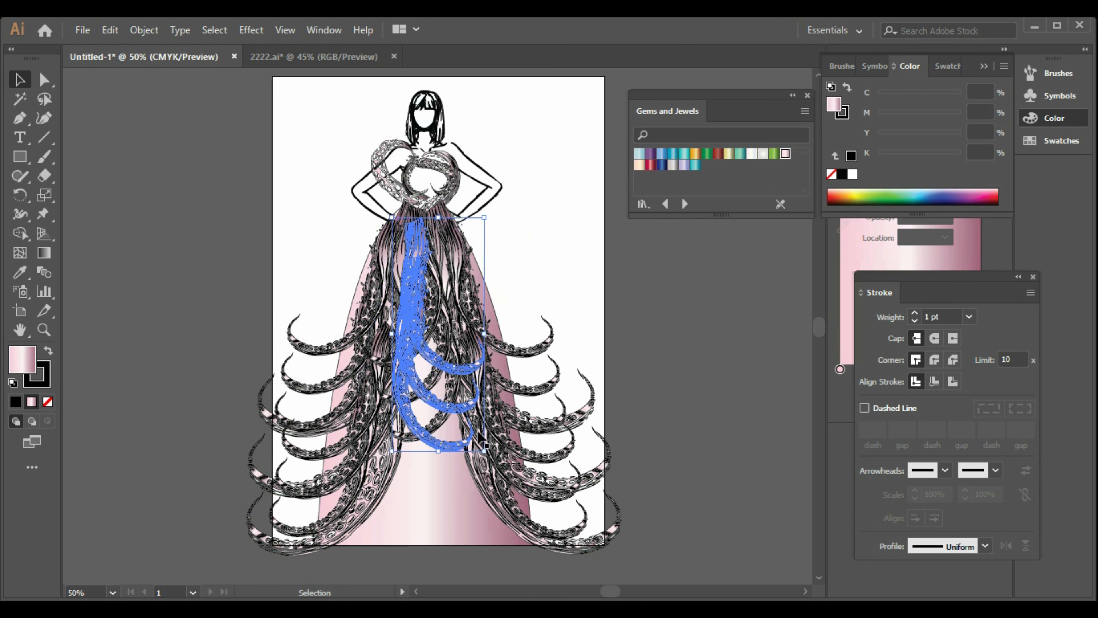
left_click_drag(448, 373, 452, 364)
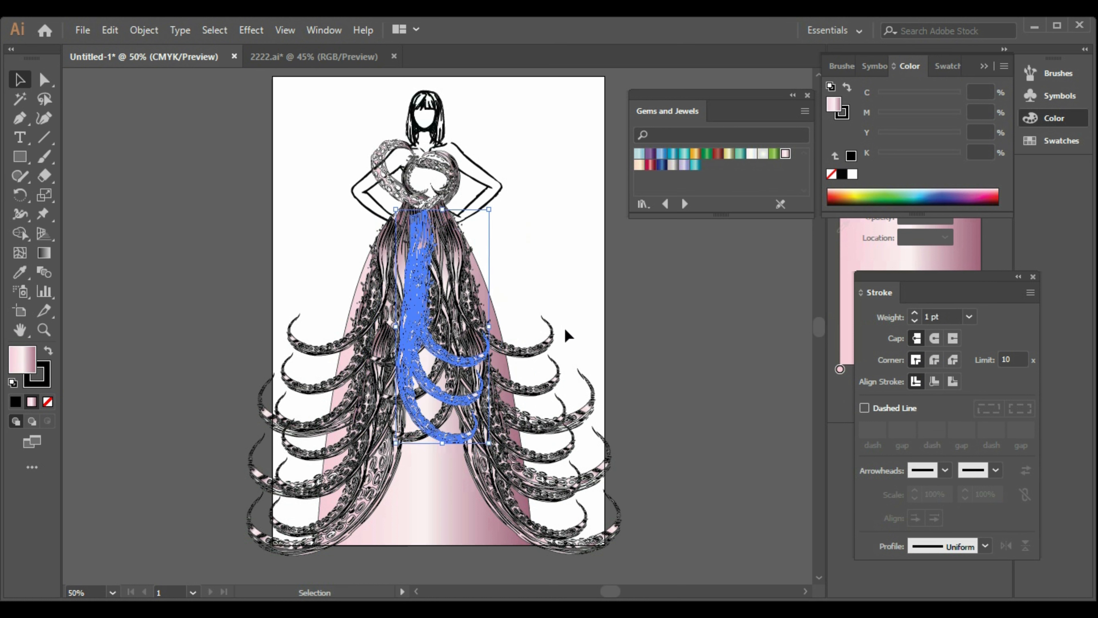
left_click(566, 328)
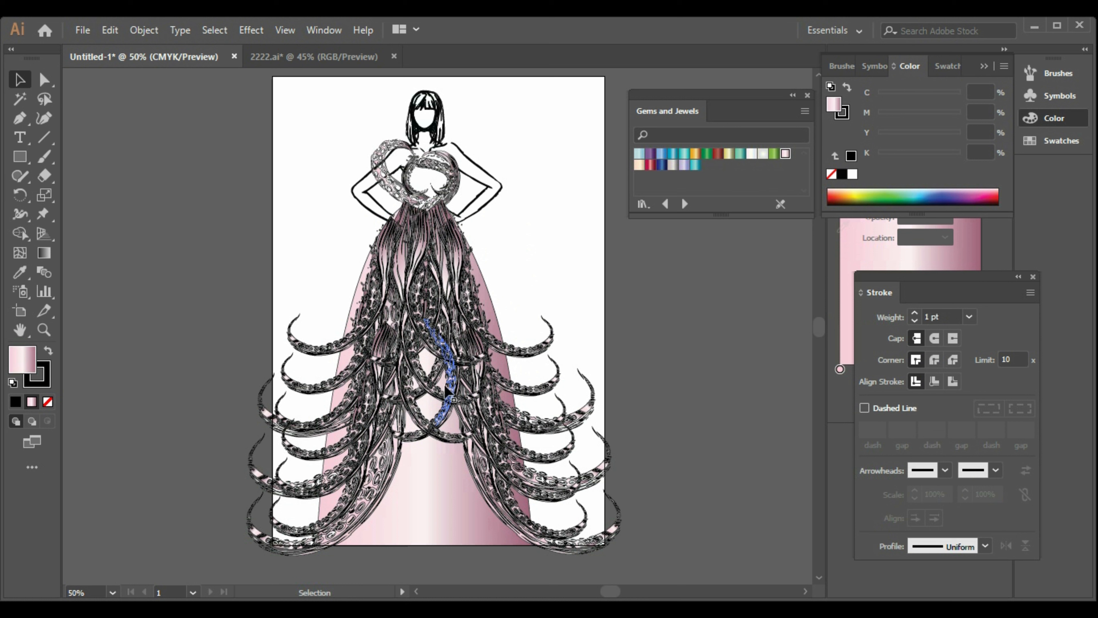
Step: Select both crossing tentacle sets at the skirt's centre front and group them
left_click(446, 409)
left_click(422, 433, "shift")
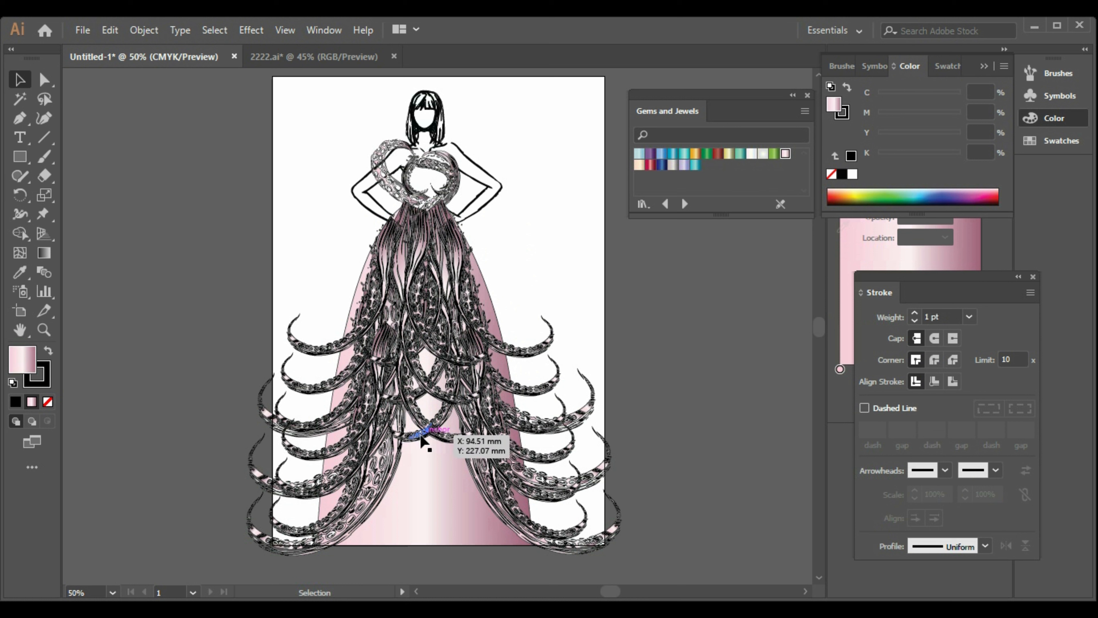
left_click(424, 435)
left_click_drag(448, 443, 451, 444)
right_click(446, 456)
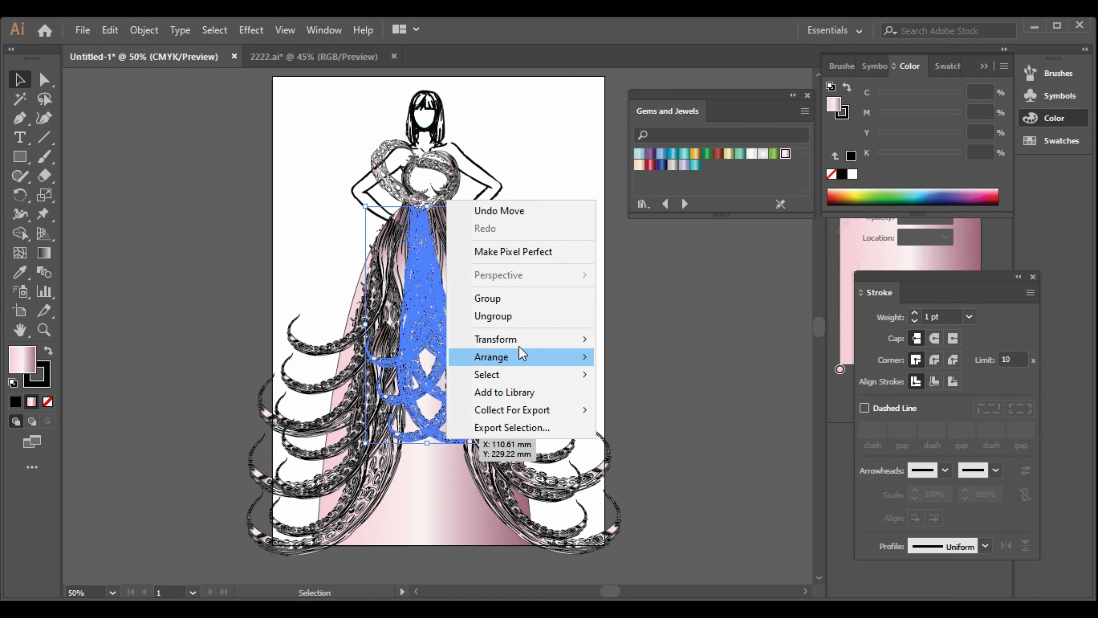
left_click(518, 306)
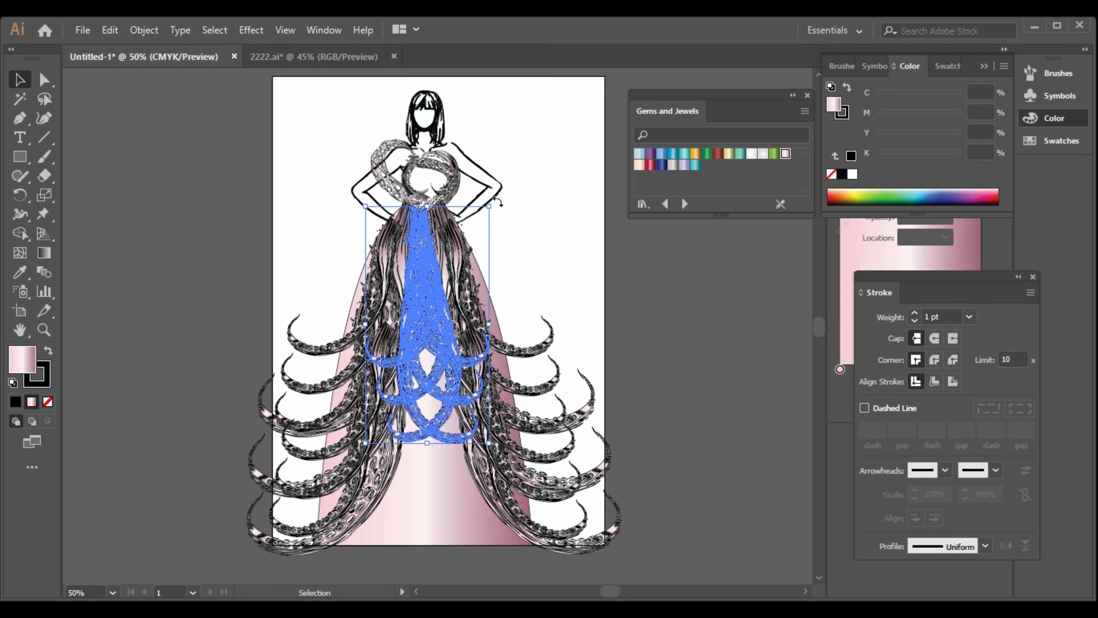
Step: Rotate the centre tentacle group slightly clockwise and place a copy lower on the skirt front, reaching past the hem
left_click_drag(497, 203, 504, 209)
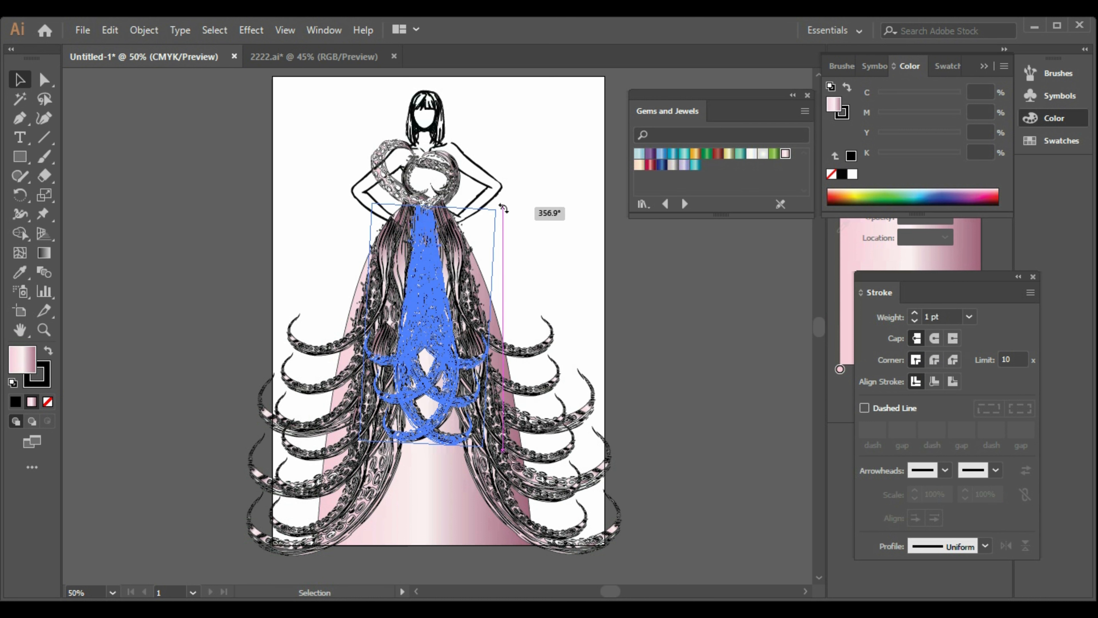
left_click(480, 402)
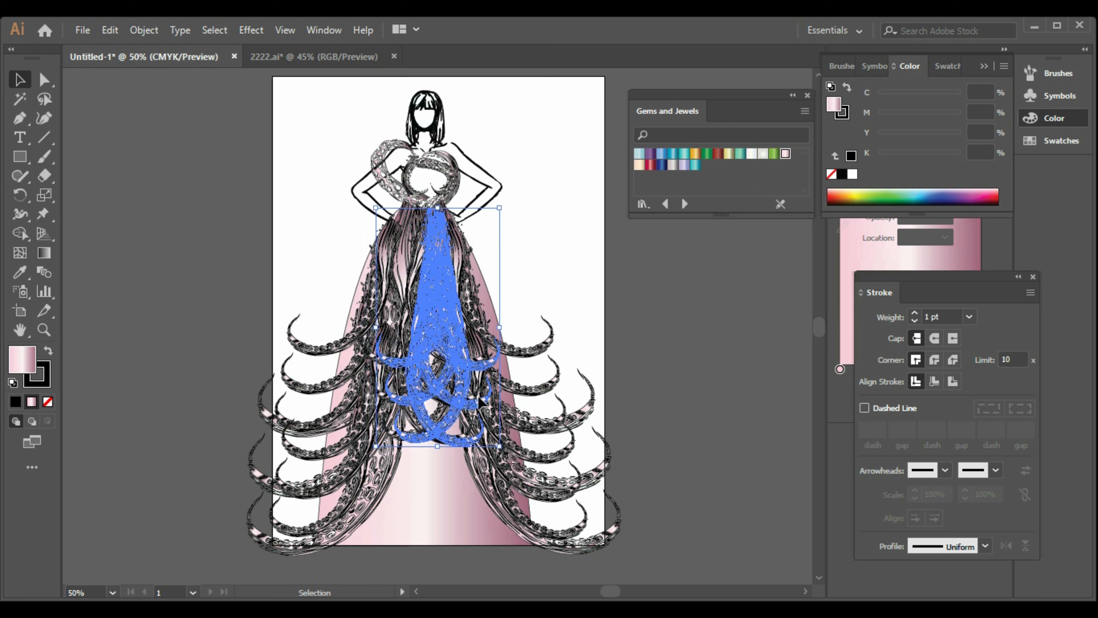
left_click_drag(442, 319, 441, 401)
left_click_drag(446, 309, 443, 421)
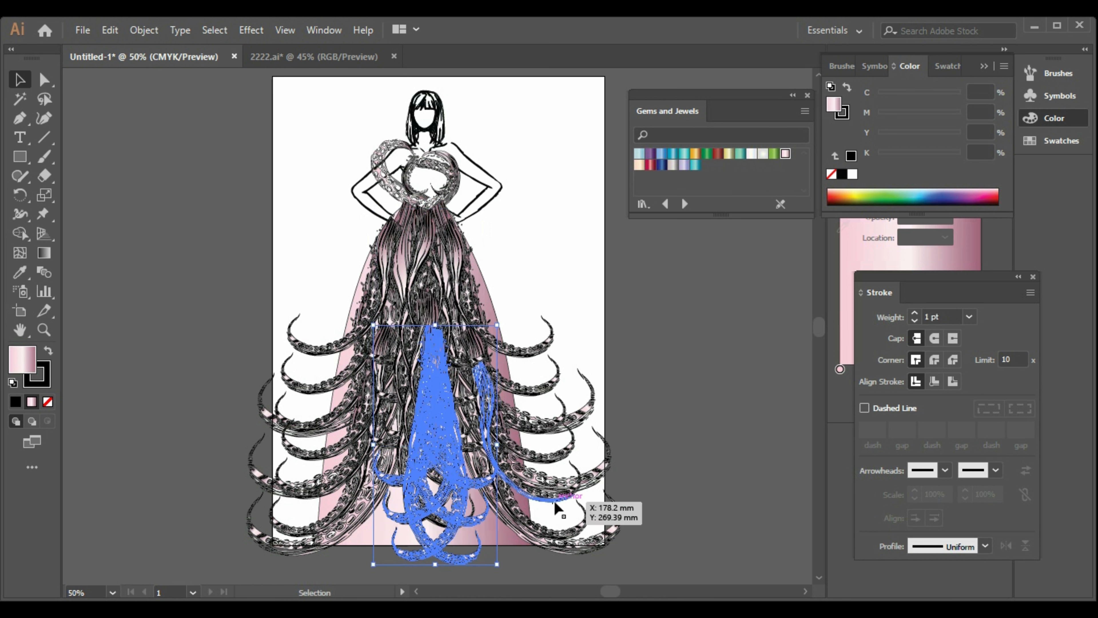
left_click(531, 254)
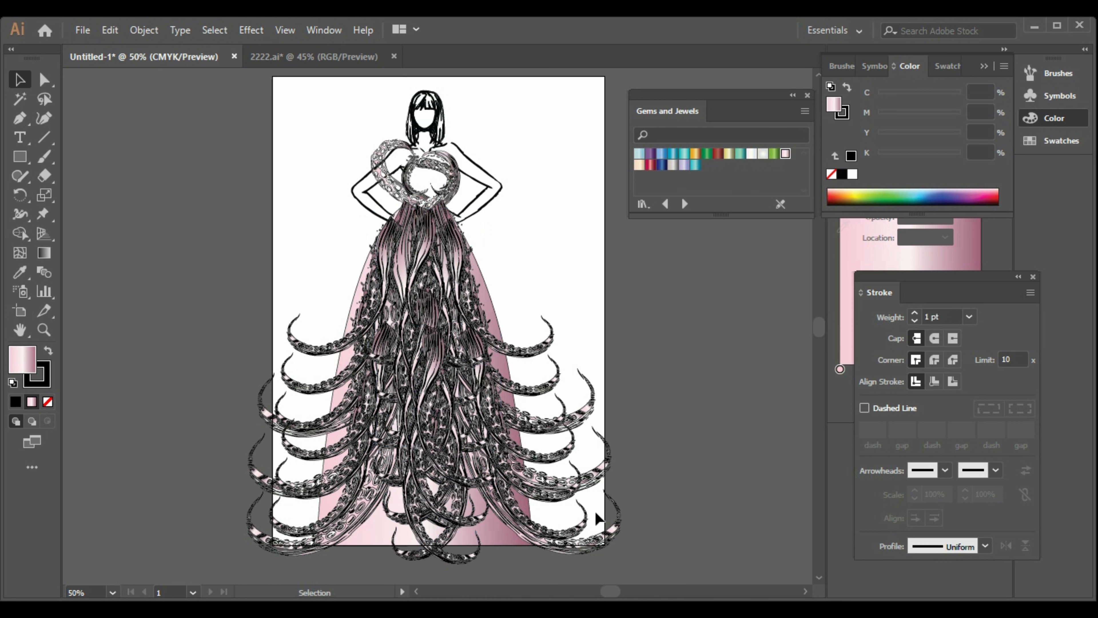
Step: Duplicate the lower left tentacle group and place the copy nearer the centre so its tips reach the hem
left_click(528, 398)
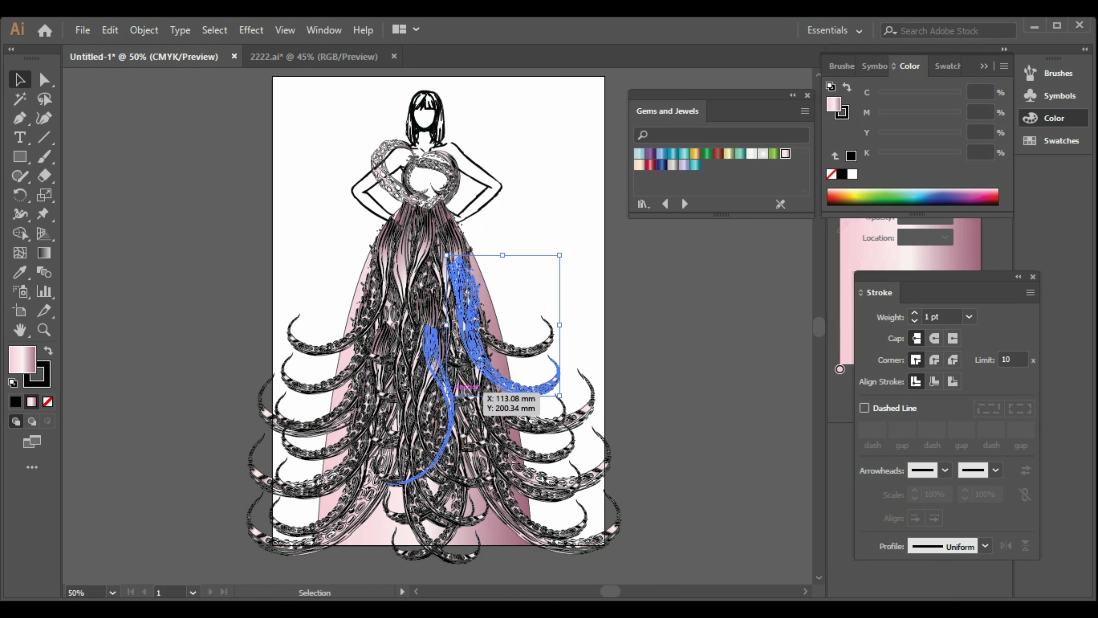
left_click_drag(574, 486, 575, 530)
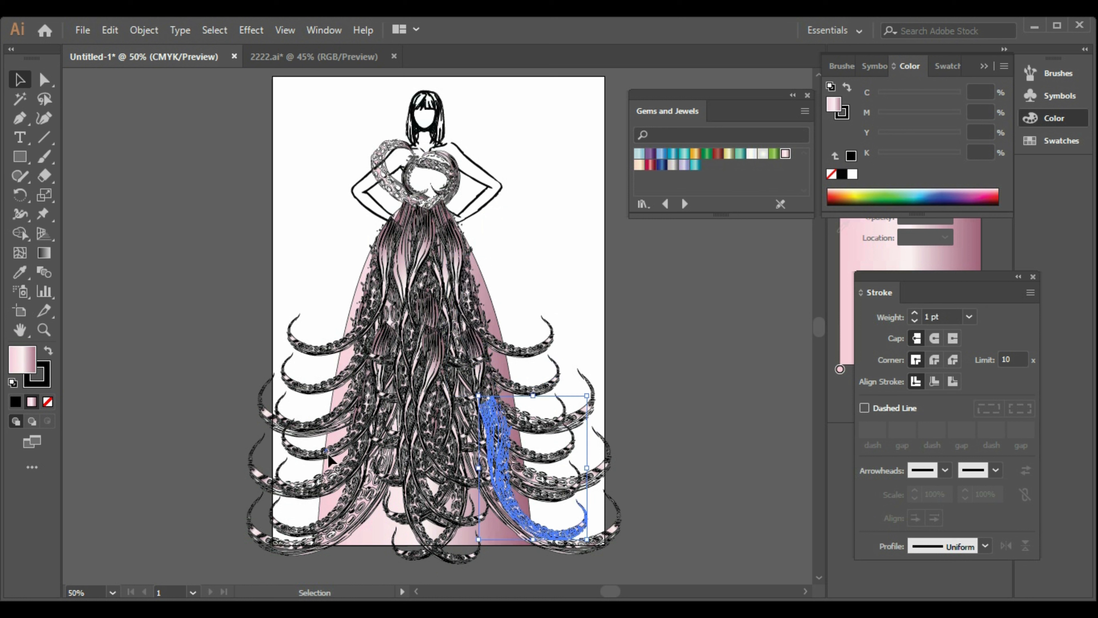
left_click(282, 474)
left_click(278, 469)
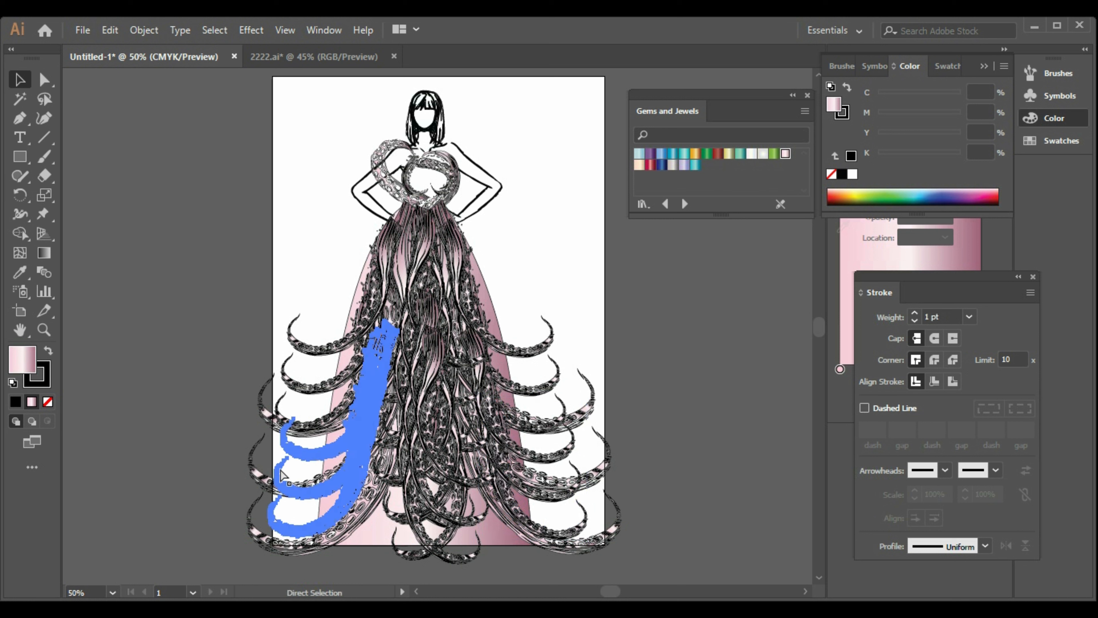
left_click_drag(285, 474, 395, 499)
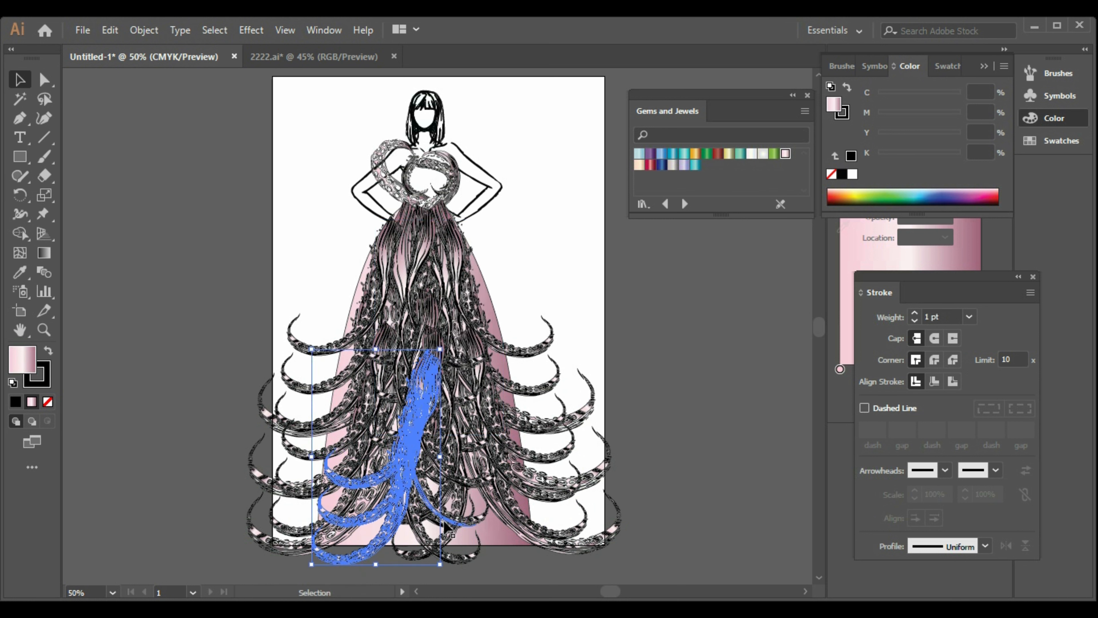
left_click(586, 299)
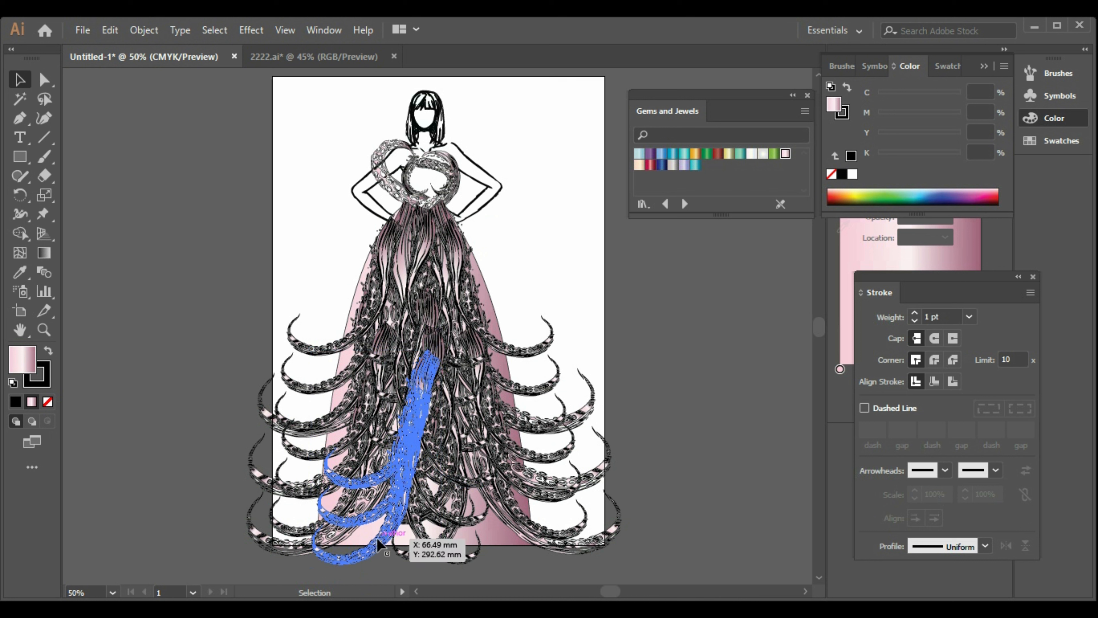
Step: Reflect a pasted tentacle group across the vertical axis and place it right of centre at the hem
right_click(450, 346)
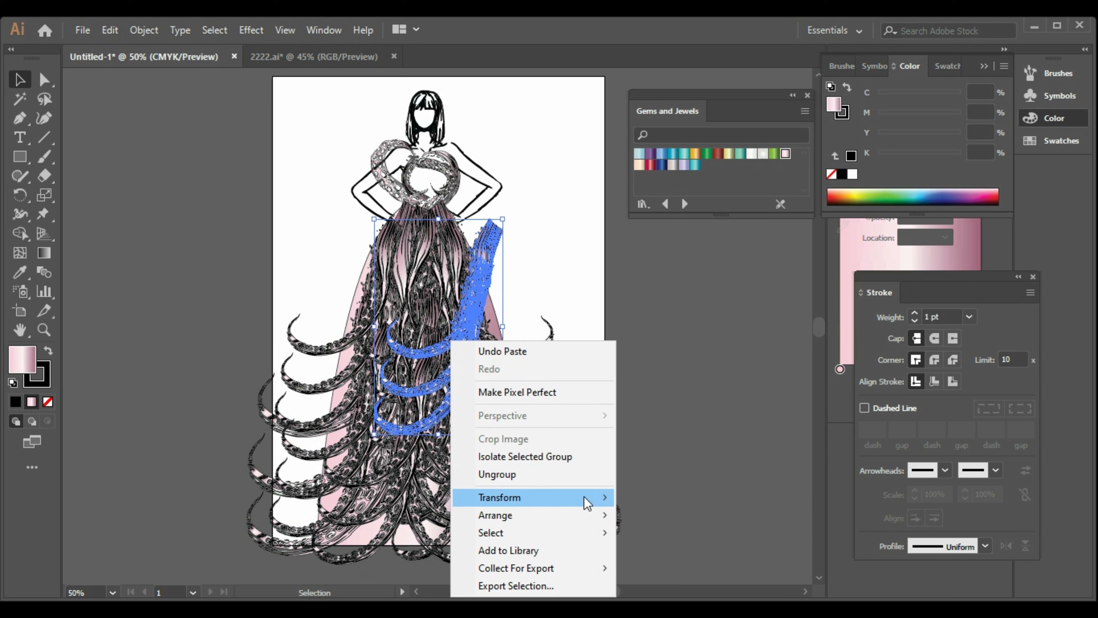
mouse_move(594, 498)
left_click(666, 416)
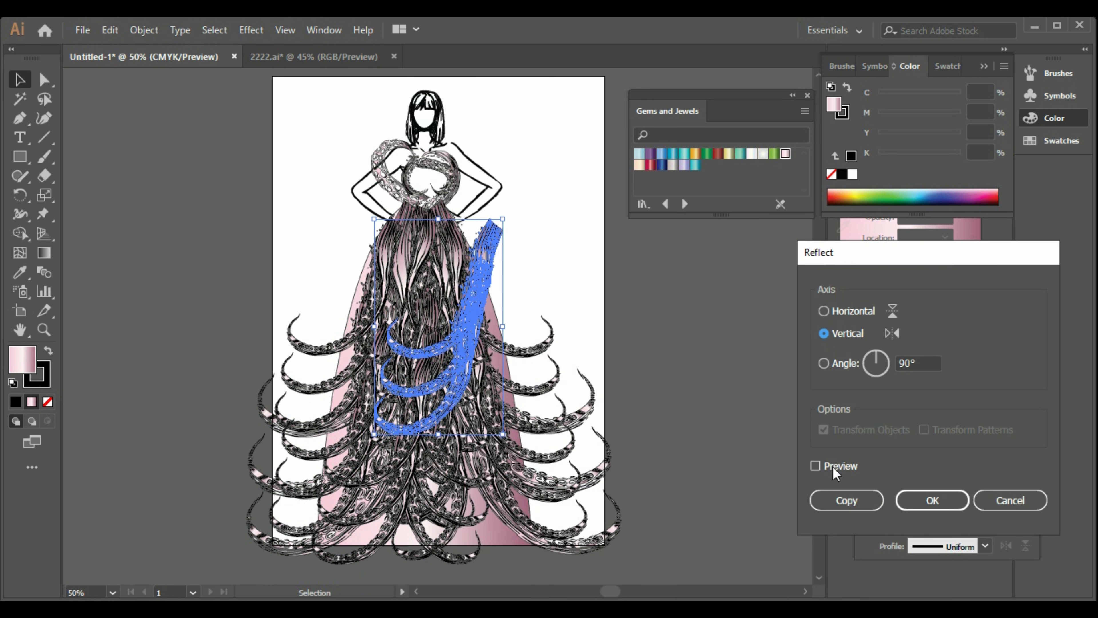
left_click(929, 506)
left_click_drag(428, 375, 471, 502)
left_click(579, 295)
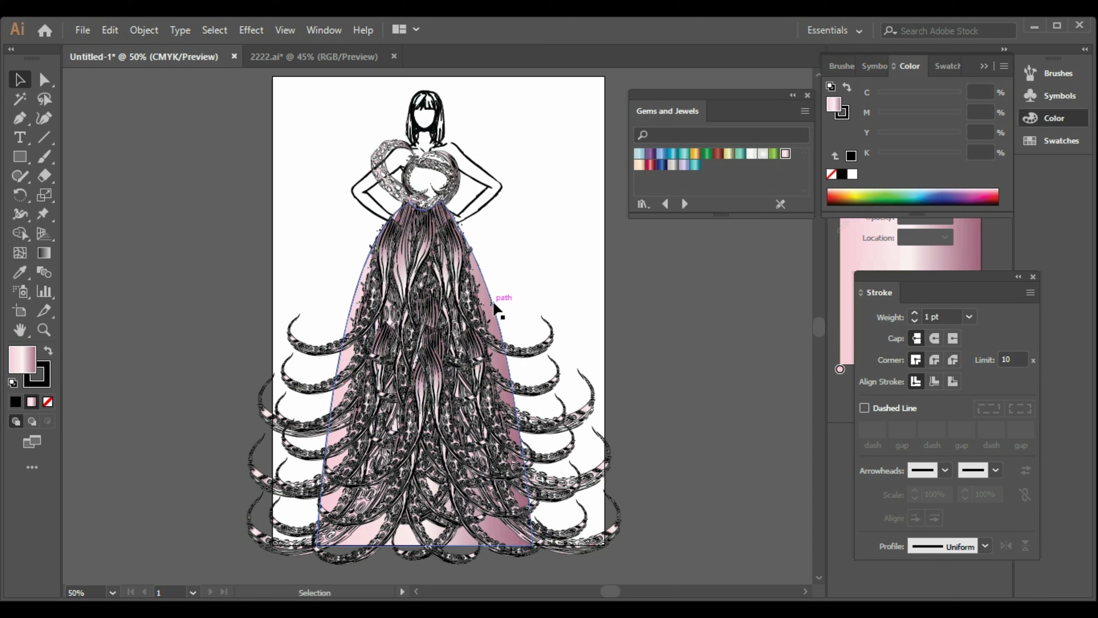
Step: Delete the pink gradient bell skirt shape behind the tentacles
left_click(507, 303)
key("Delete")
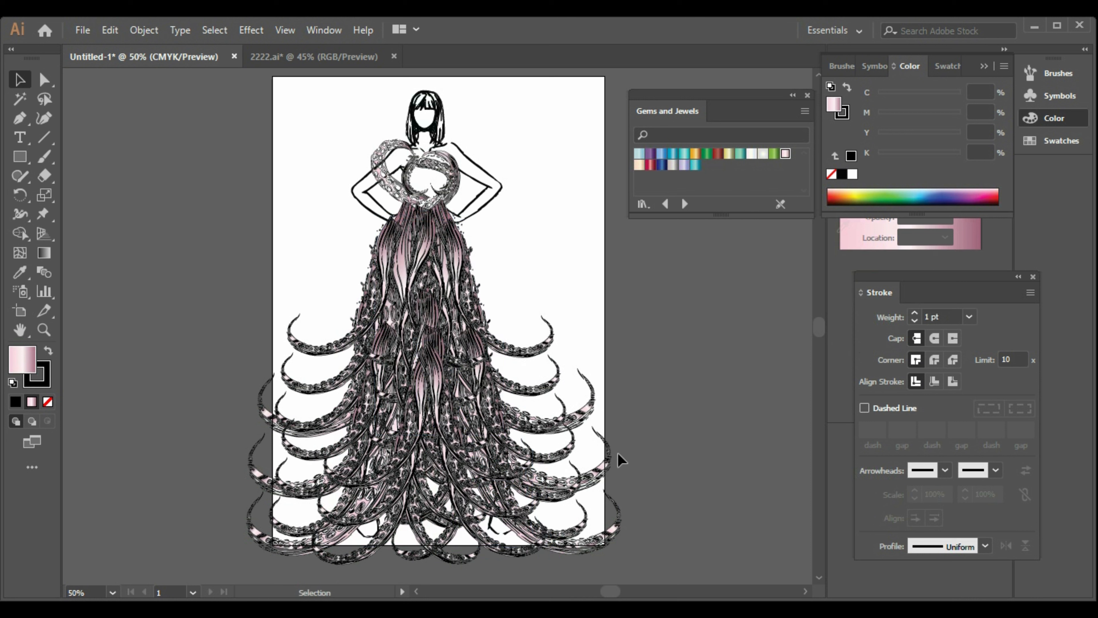
Step: Paste a copy of the upper left tentacle group, scale it down, rotate it outward and place it at the figure's left waist
scroll(666, 318, "up", 1)
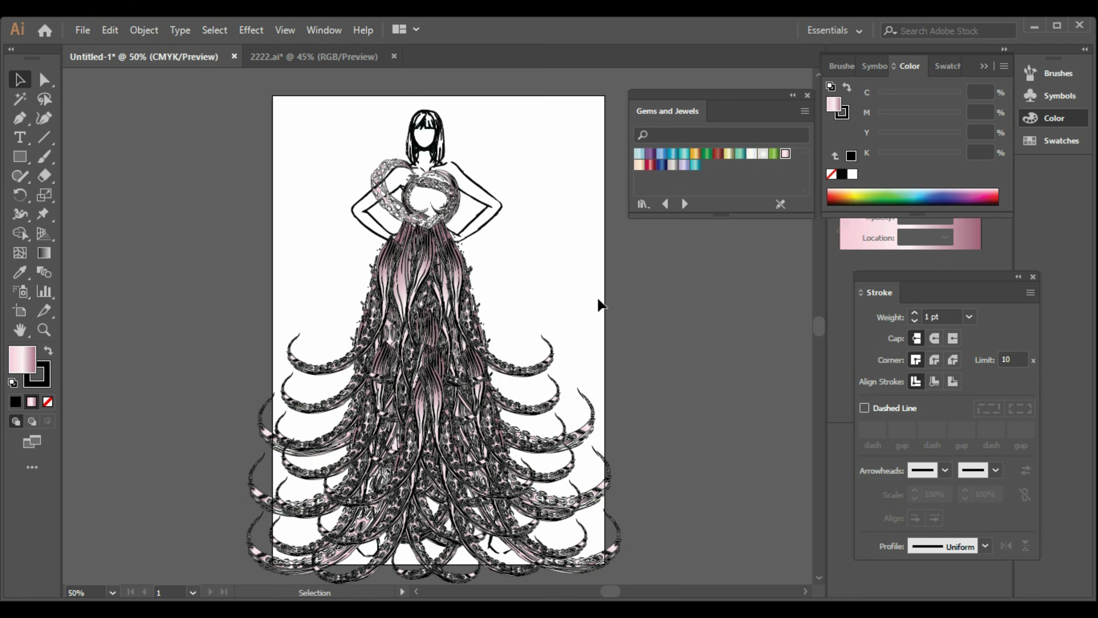
left_click(372, 338)
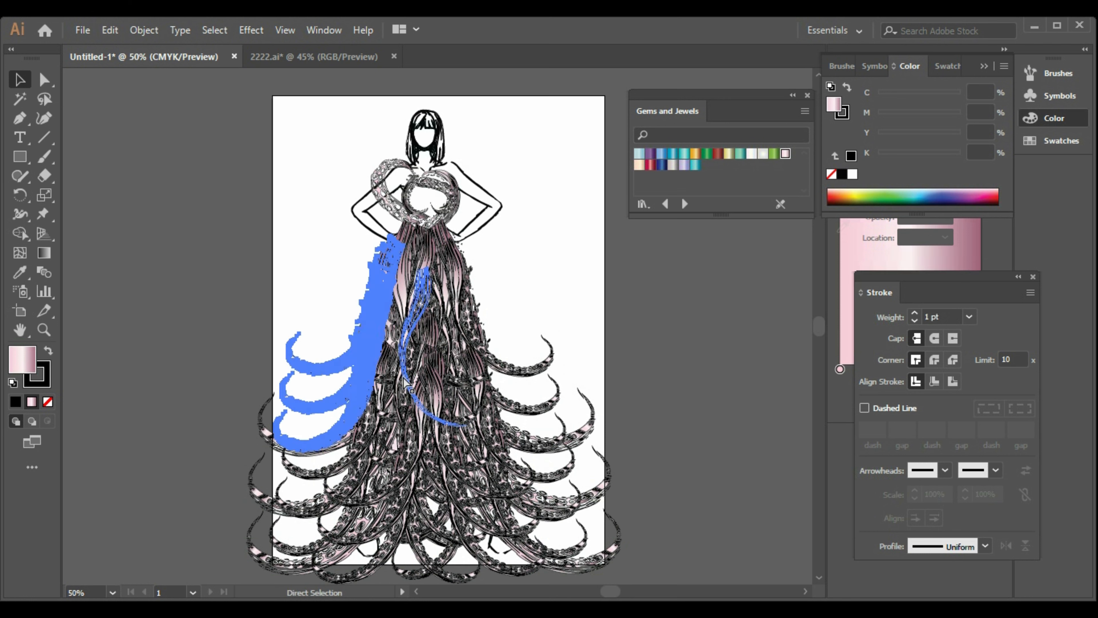
key("ctrl+v")
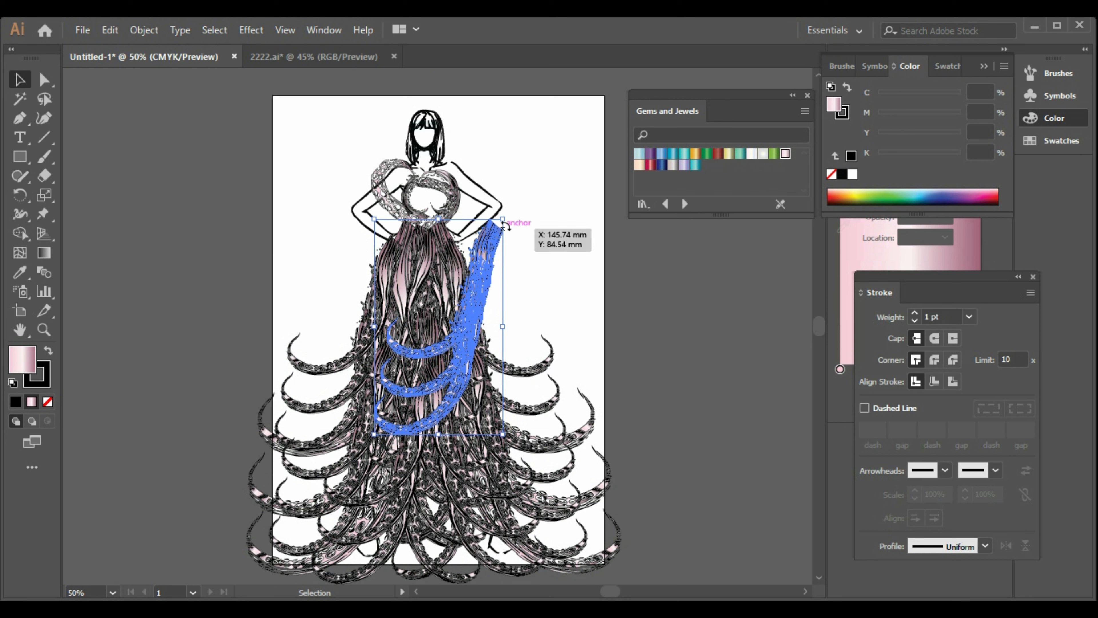
left_click_drag(502, 221, 458, 280)
left_click_drag(436, 370, 367, 290)
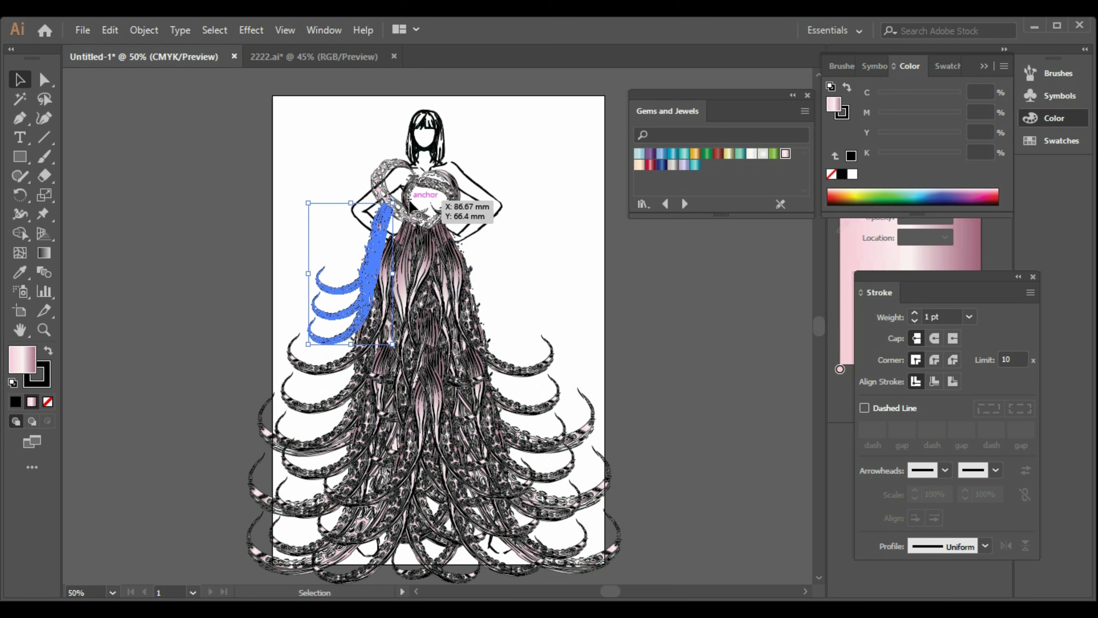
left_click_drag(401, 200, 417, 219)
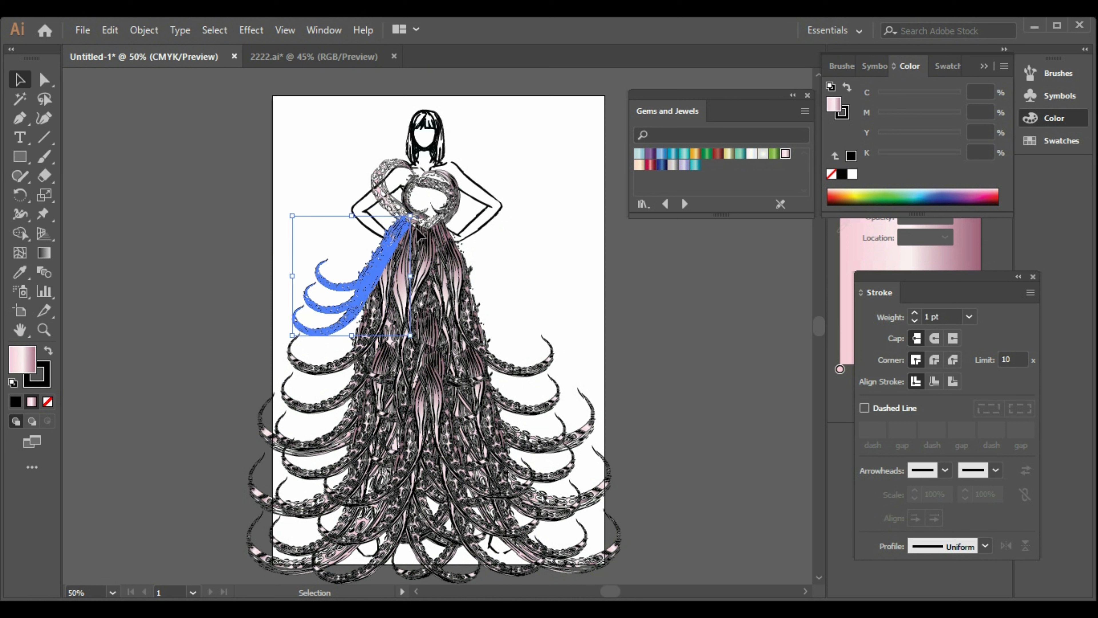
left_click_drag(354, 299, 350, 307)
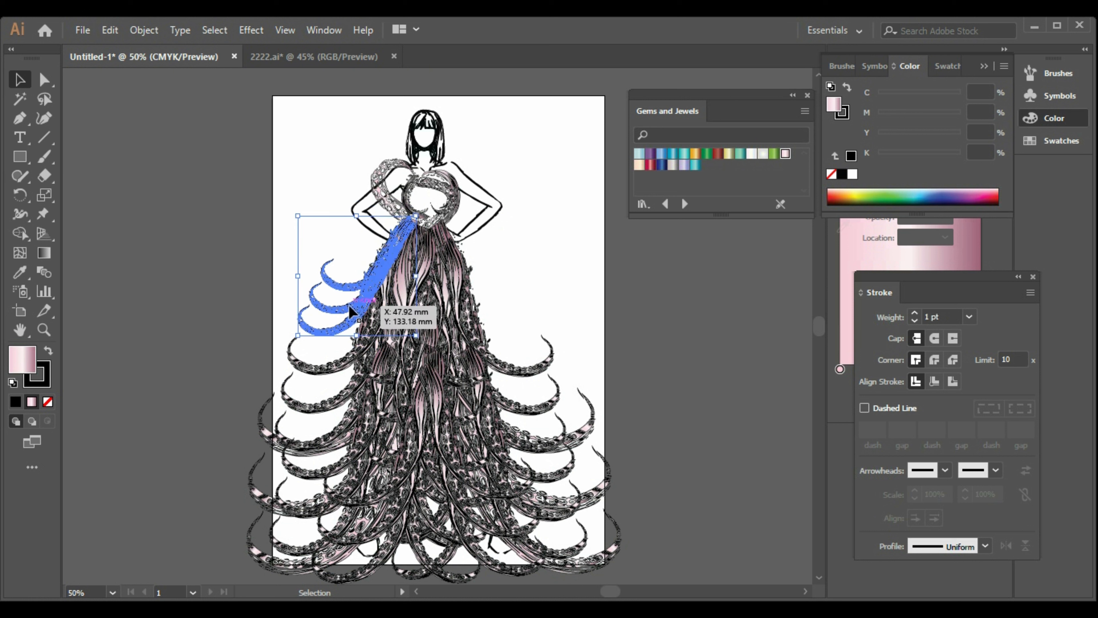
left_click(271, 194)
Step: Duplicate the small left waist tentacle group, reflect the copy across the vertical axis and move it to the right waist
left_click(376, 277)
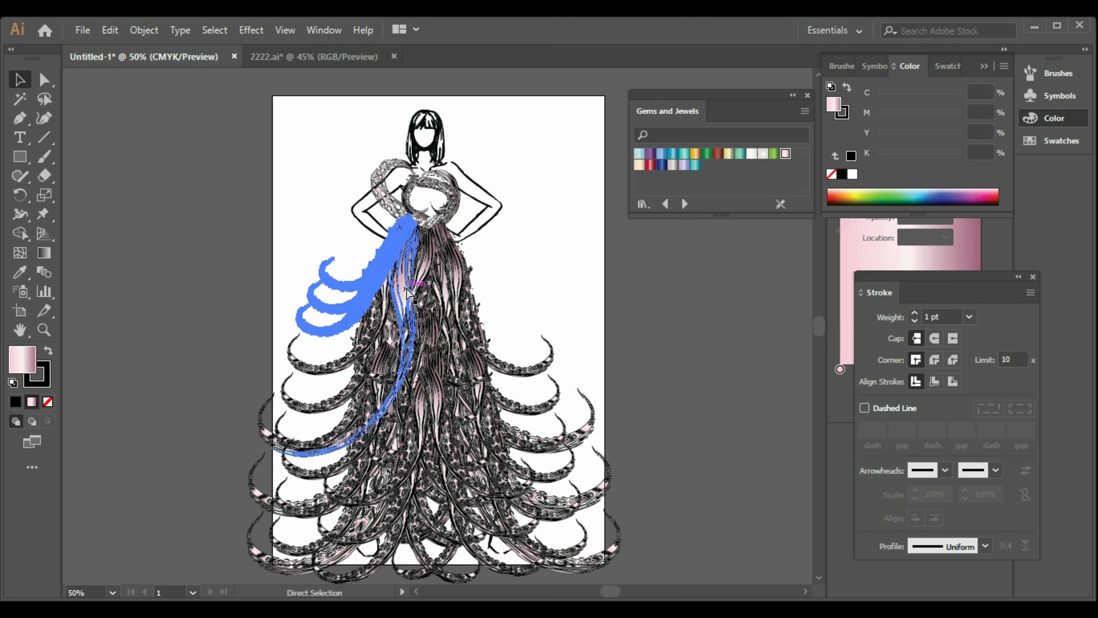
key("ctrl+x")
key("ctrl+v")
right_click(476, 309)
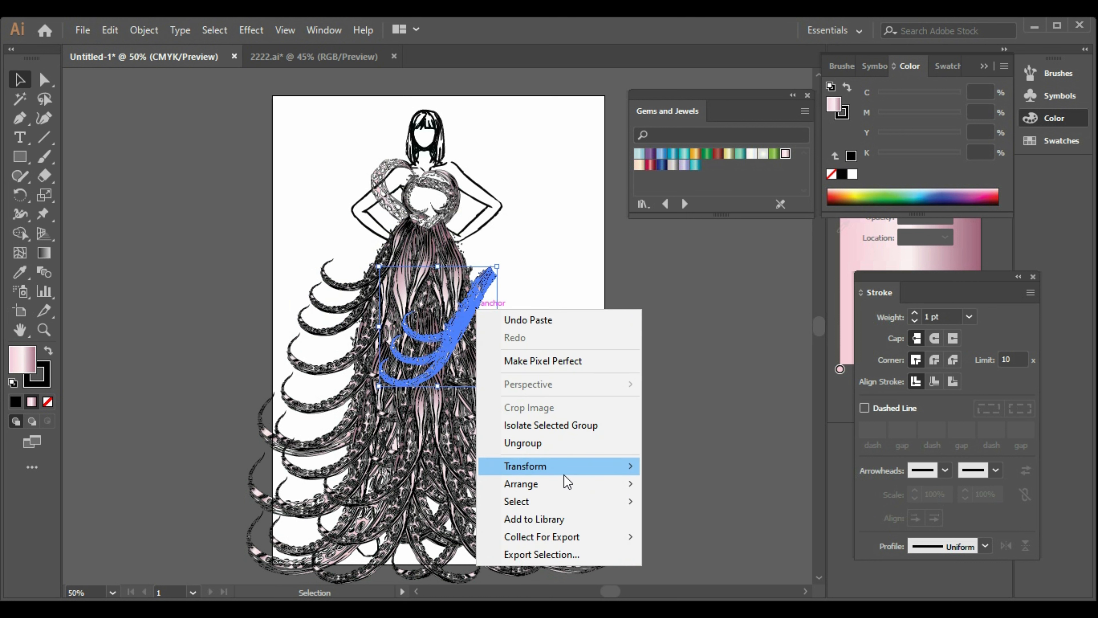
mouse_move(563, 475)
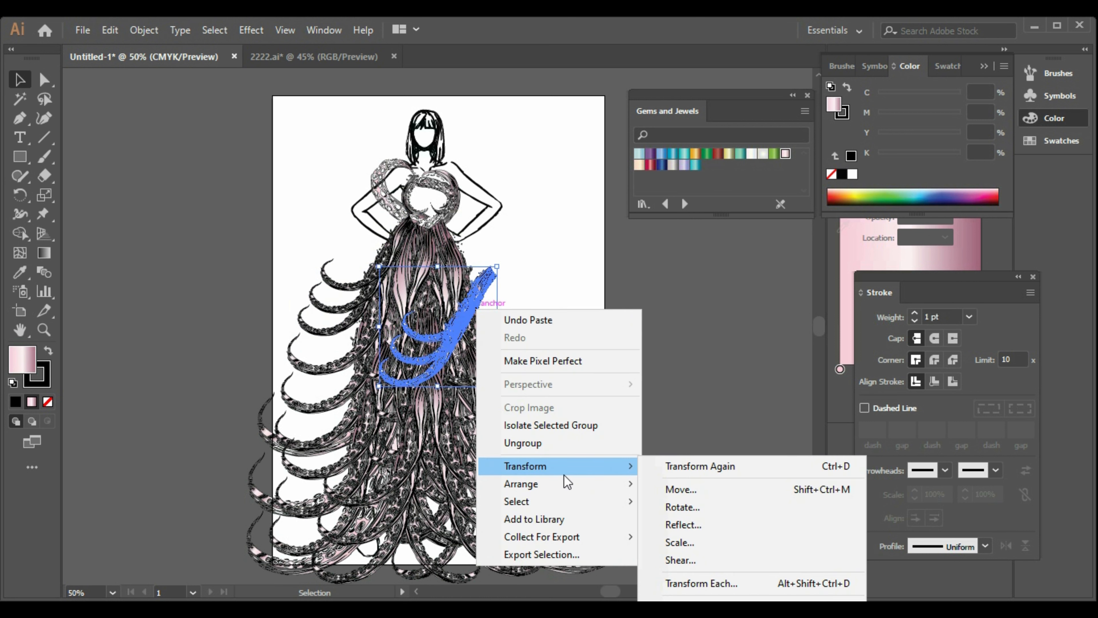
left_click(712, 525)
left_click(916, 501)
left_click_drag(459, 343, 486, 288)
Step: Rotate the mirrored right waist tentacle group and nudge it down so it lines up with the opposite side
left_click_drag(553, 337, 561, 331)
left_click_drag(474, 288, 472, 284)
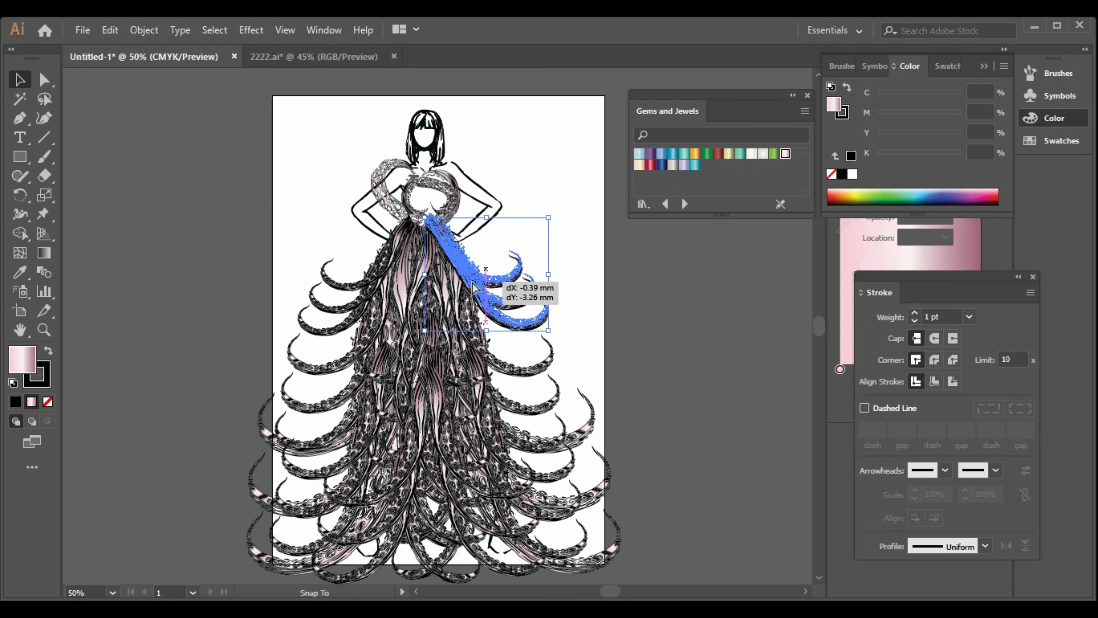
left_click_drag(533, 311, 556, 345)
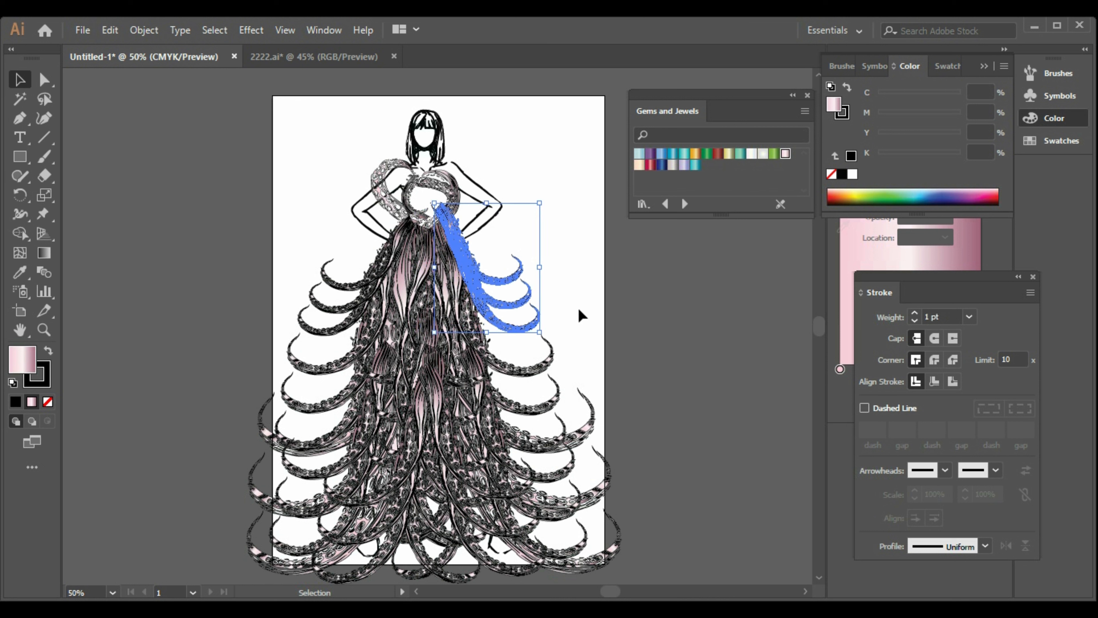
left_click_drag(456, 235, 491, 256)
left_click(573, 260)
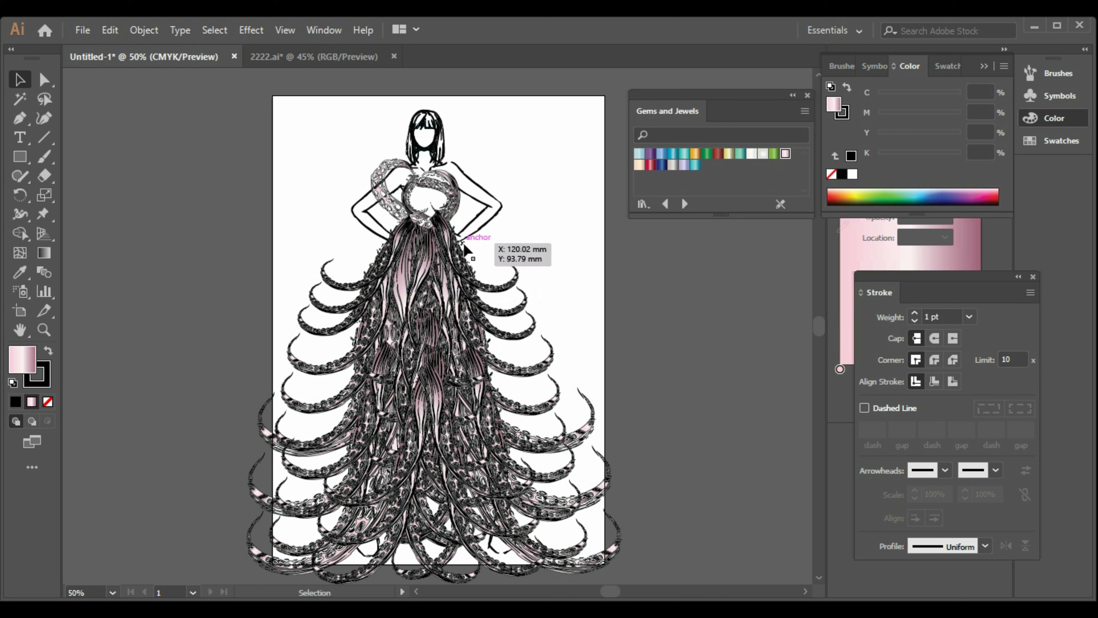
left_click(453, 242)
key("Down")
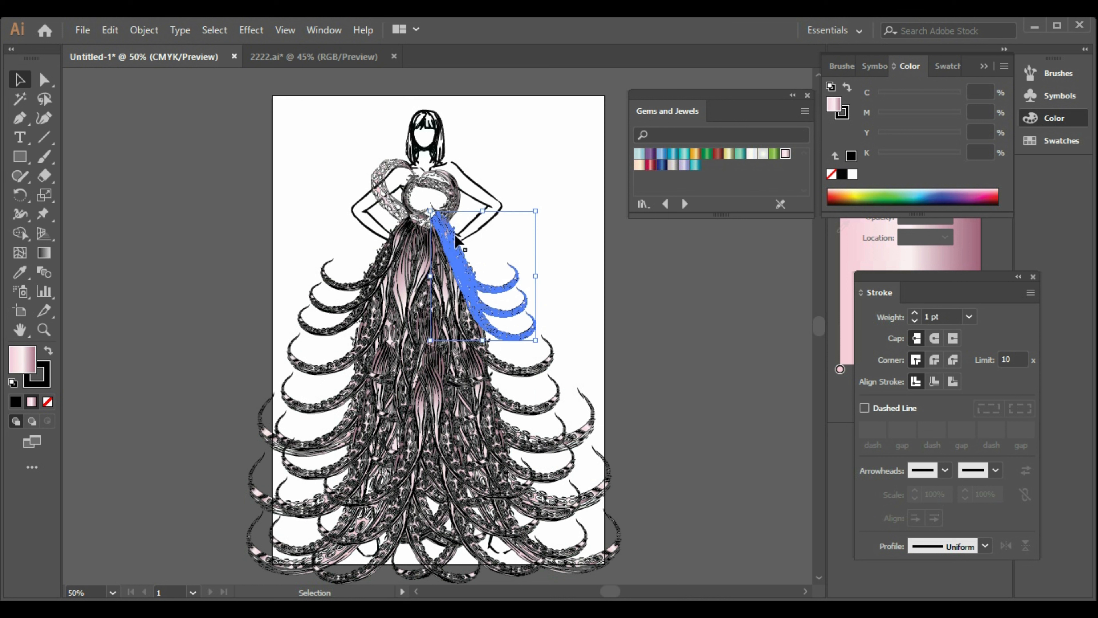
left_click(568, 271)
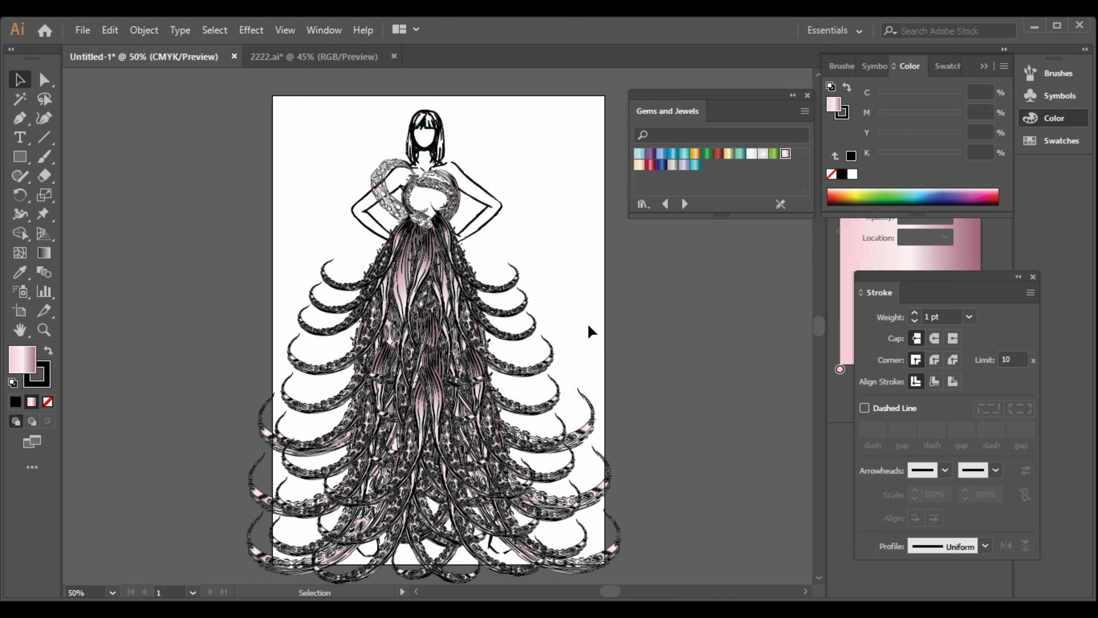
Step: Try to group the fashion figure together with all the gown's tentacles
scroll(587, 349, "up", 1)
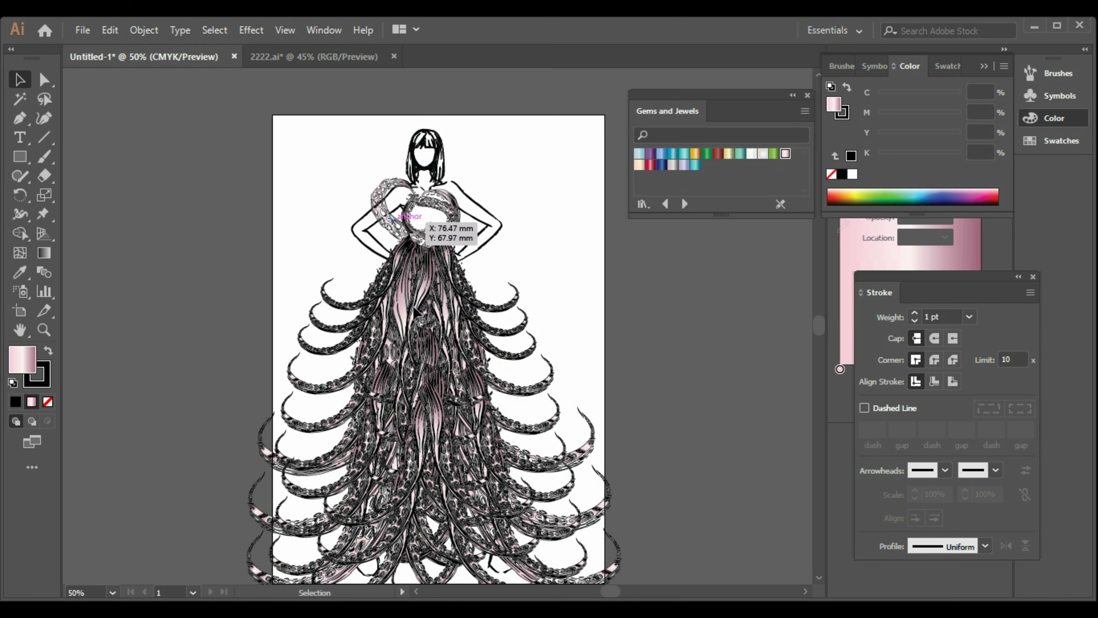
left_click_drag(245, 104, 642, 573)
right_click(453, 377)
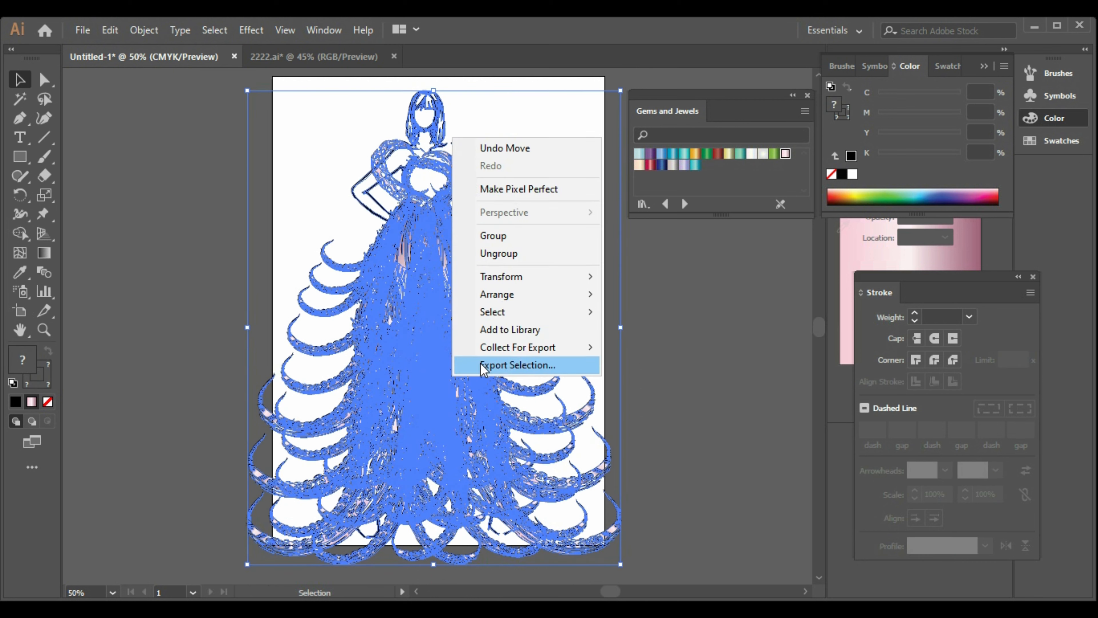
left_click(514, 240)
left_click(642, 365)
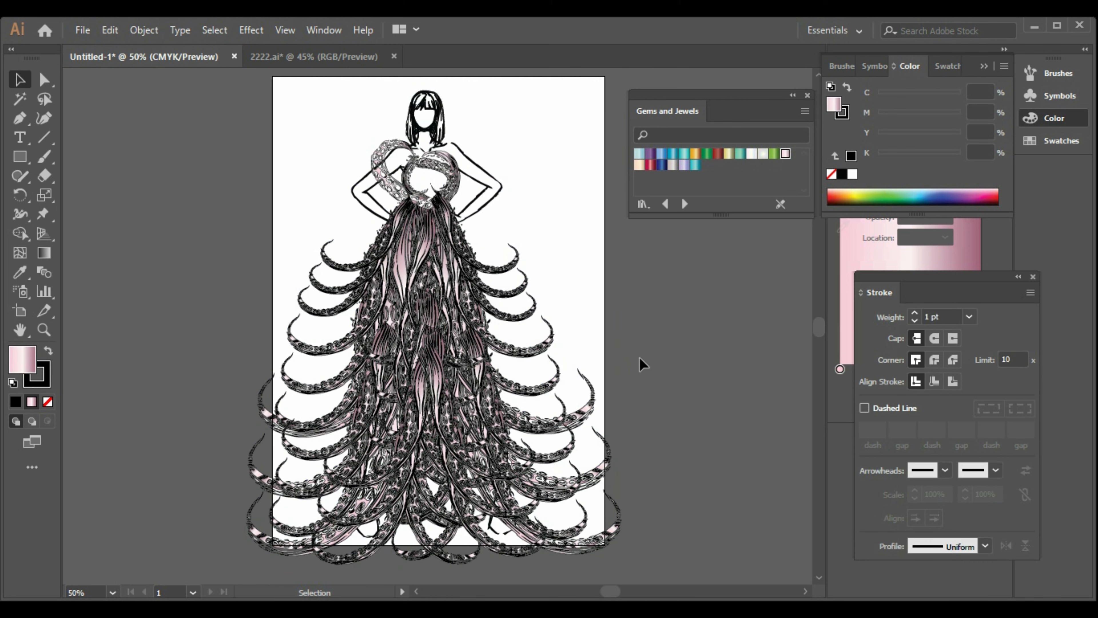
Step: Fill both heart-shaped tentacle ornaments on the bodice with the dark blue gradient from the Gems and Jewels library
left_click(425, 238)
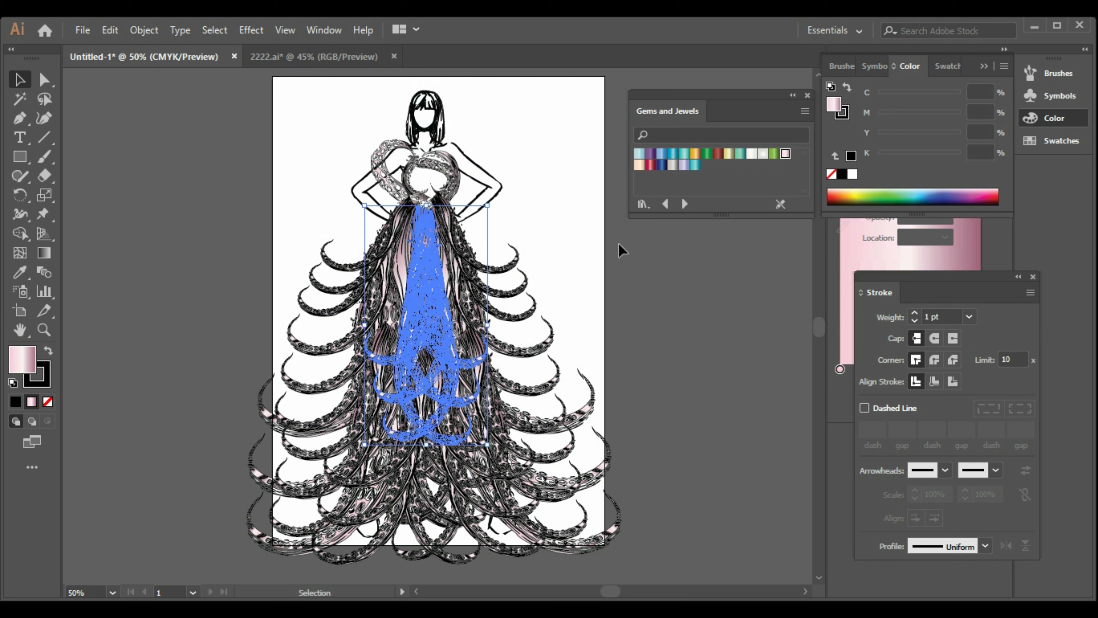
left_click(491, 210)
left_click(391, 191)
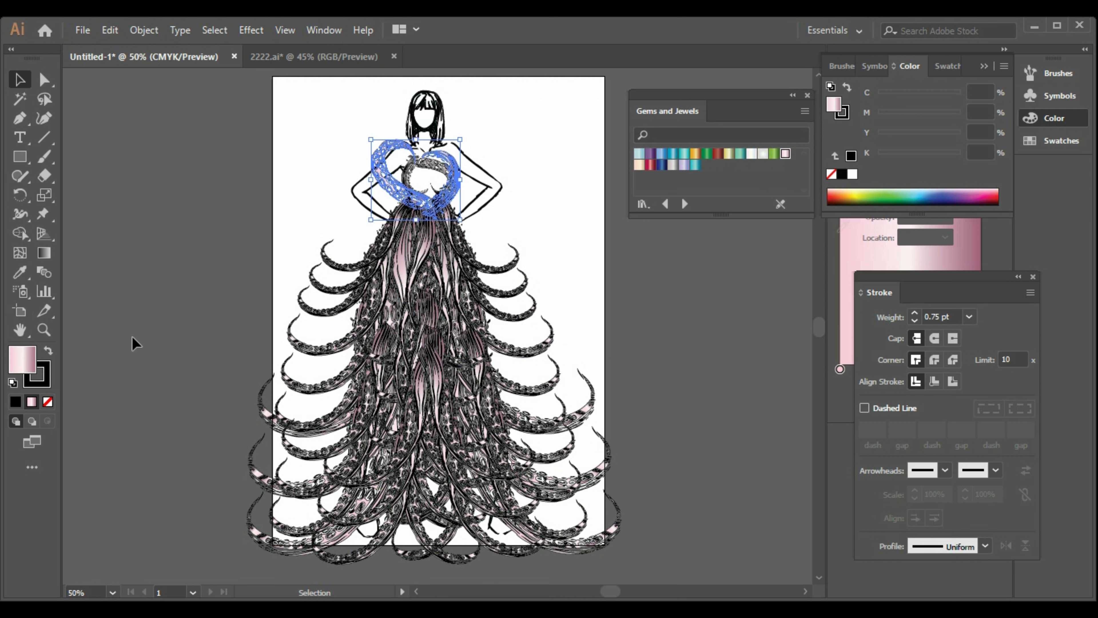
left_click(666, 169)
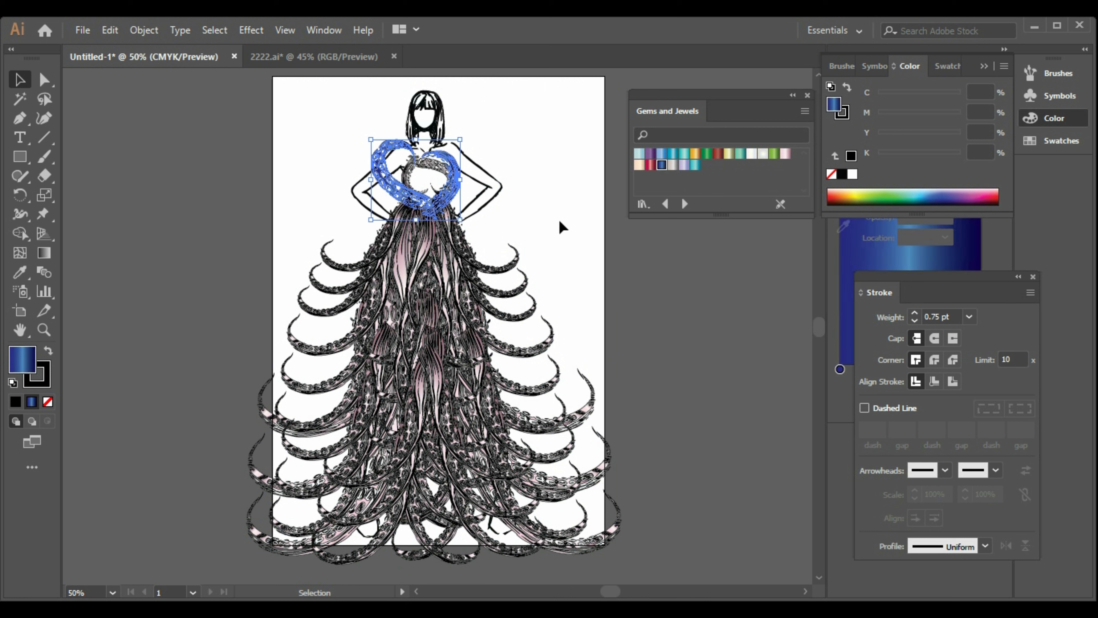
left_click(583, 339)
left_click(451, 180)
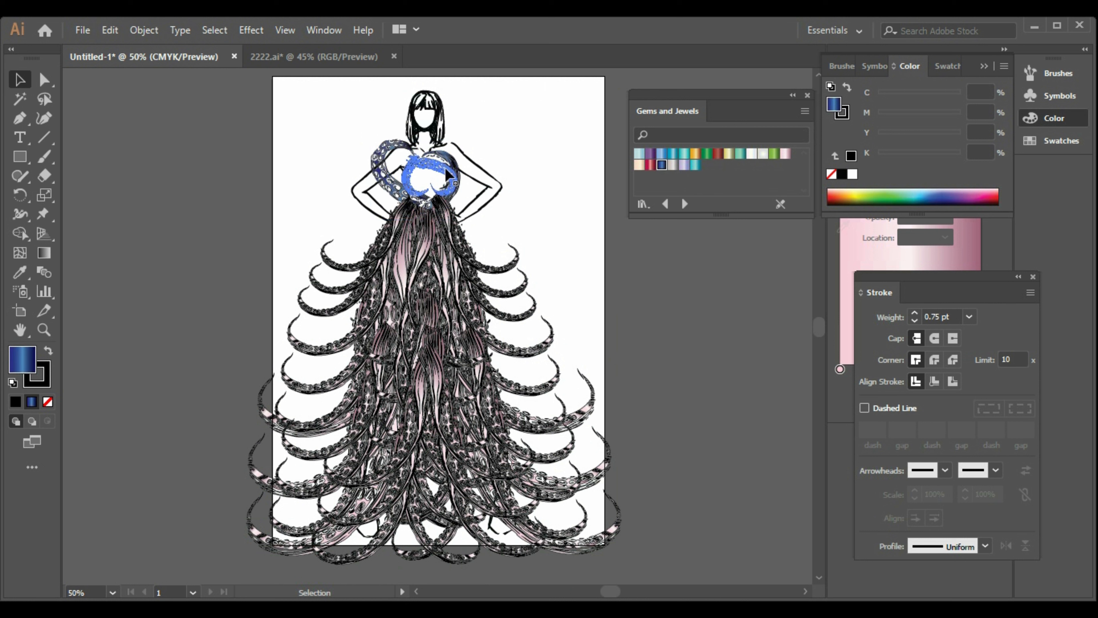
left_click(660, 169)
left_click(566, 302)
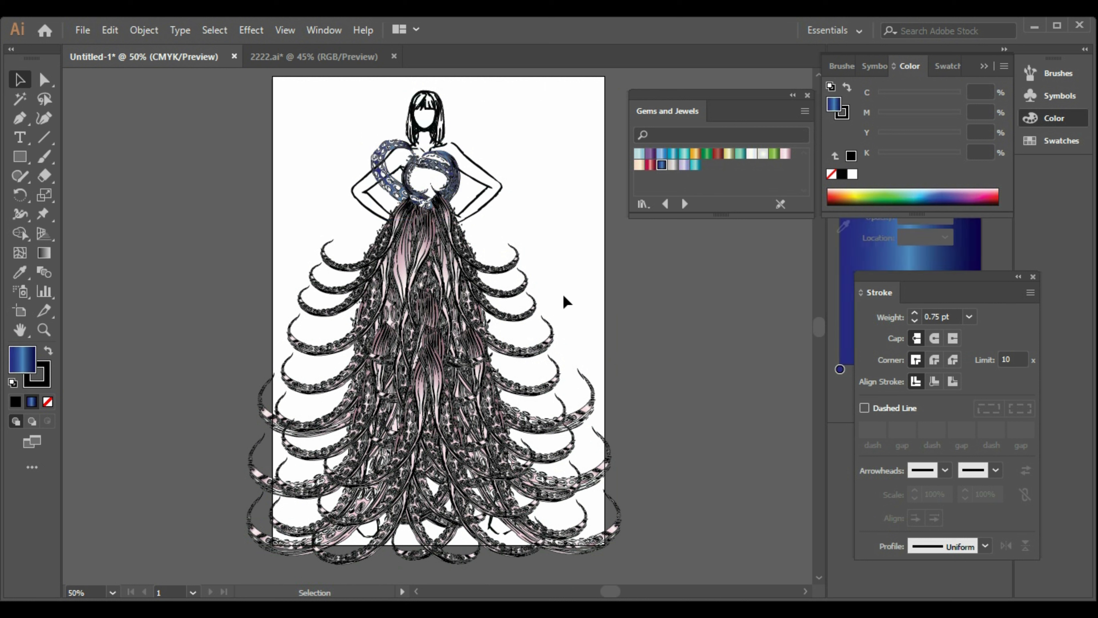
Step: Apply the dark blue gradient to the upper centre skirt group, the right waist group and the lower right tentacle
left_click(446, 391)
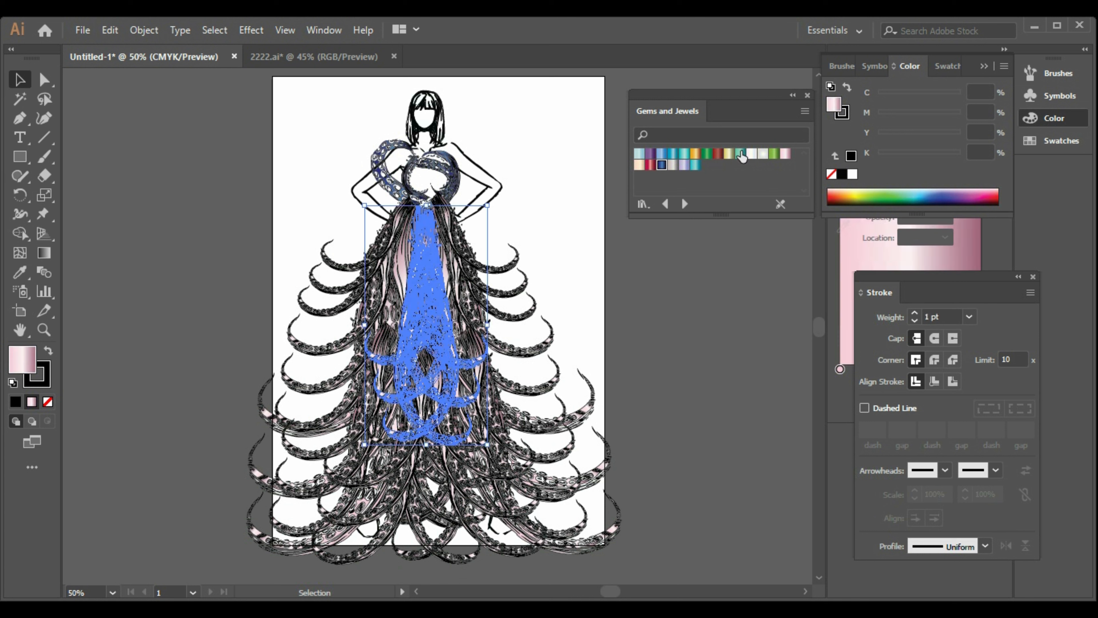
left_click(661, 168)
left_click(528, 314)
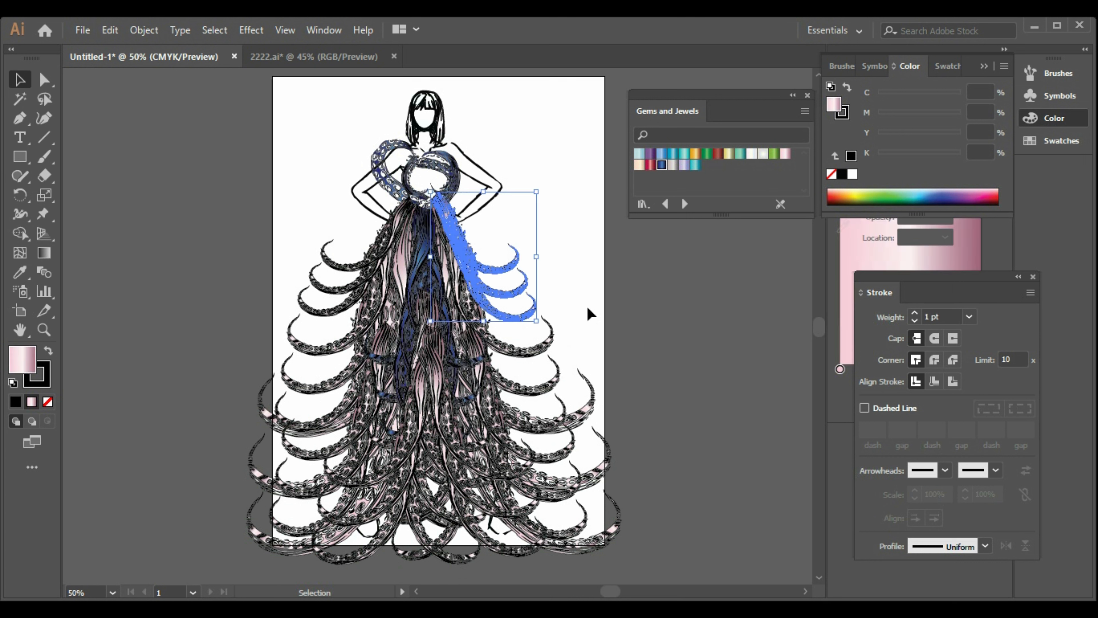
left_click(662, 169)
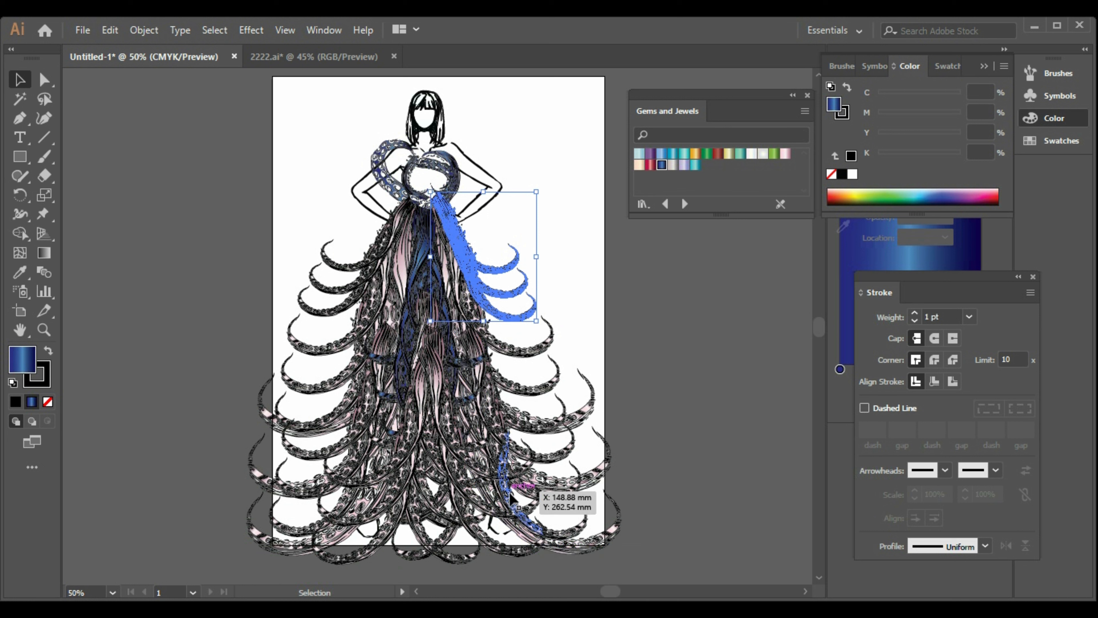
left_click(547, 515)
left_click(661, 164)
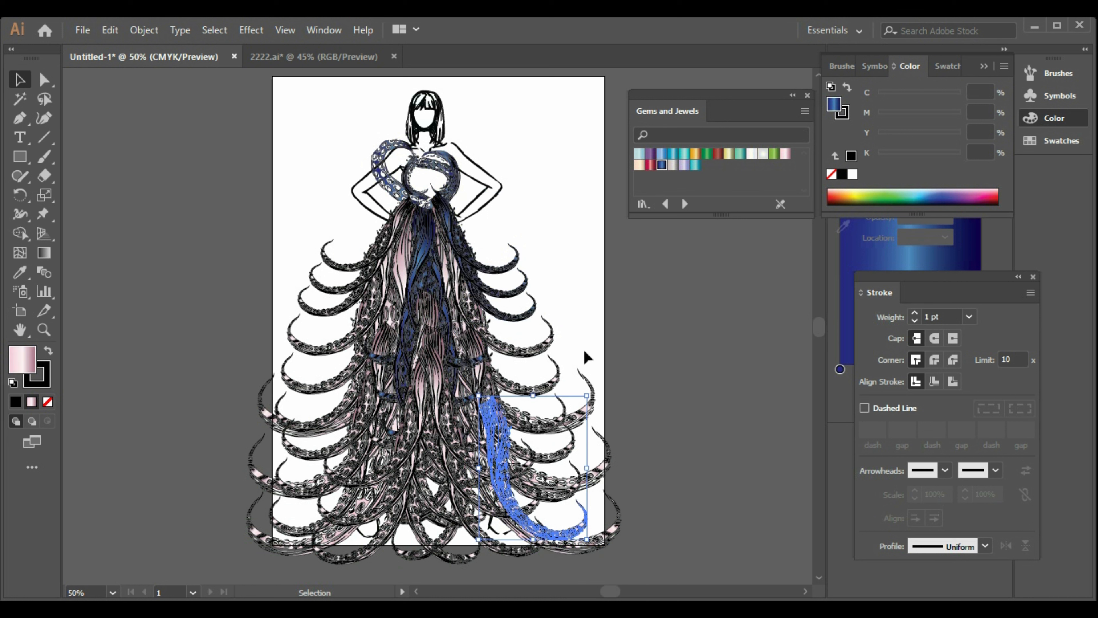
left_click(591, 335)
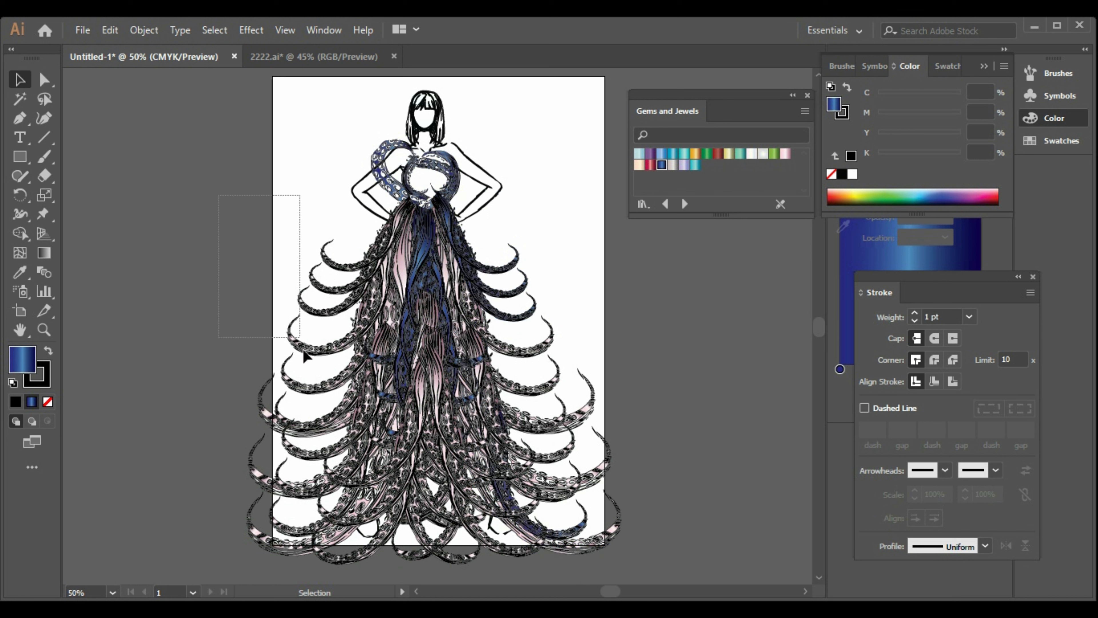
Step: Recolour all tentacle groups on the skirt's left side, including the waist group, with the dark blue gradient
left_click_drag(305, 356, 302, 536)
left_click(662, 164)
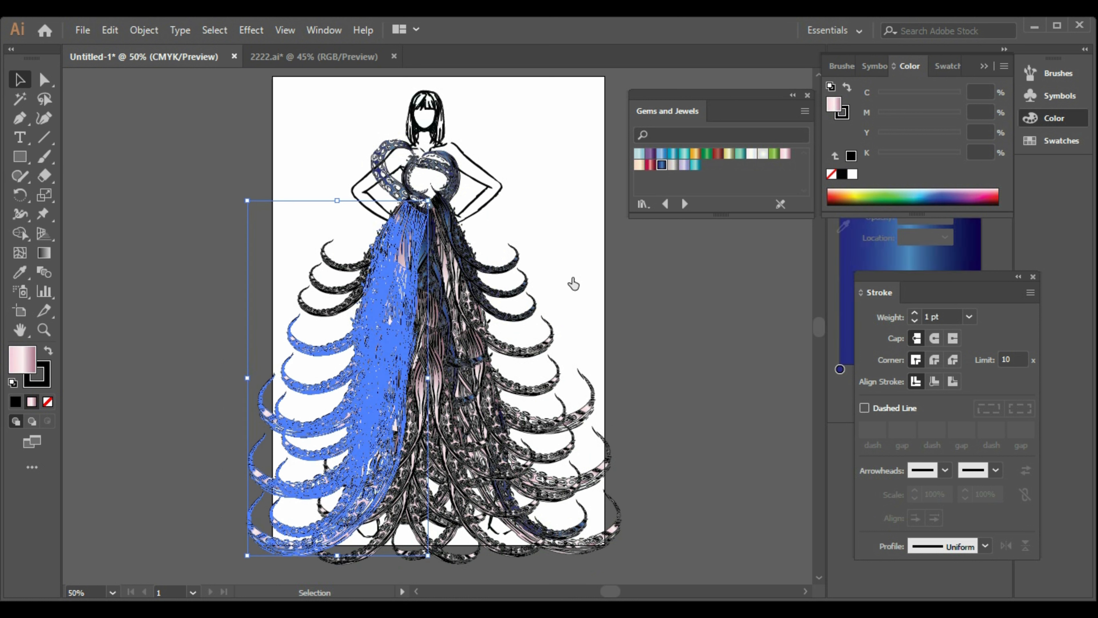
left_click(592, 380)
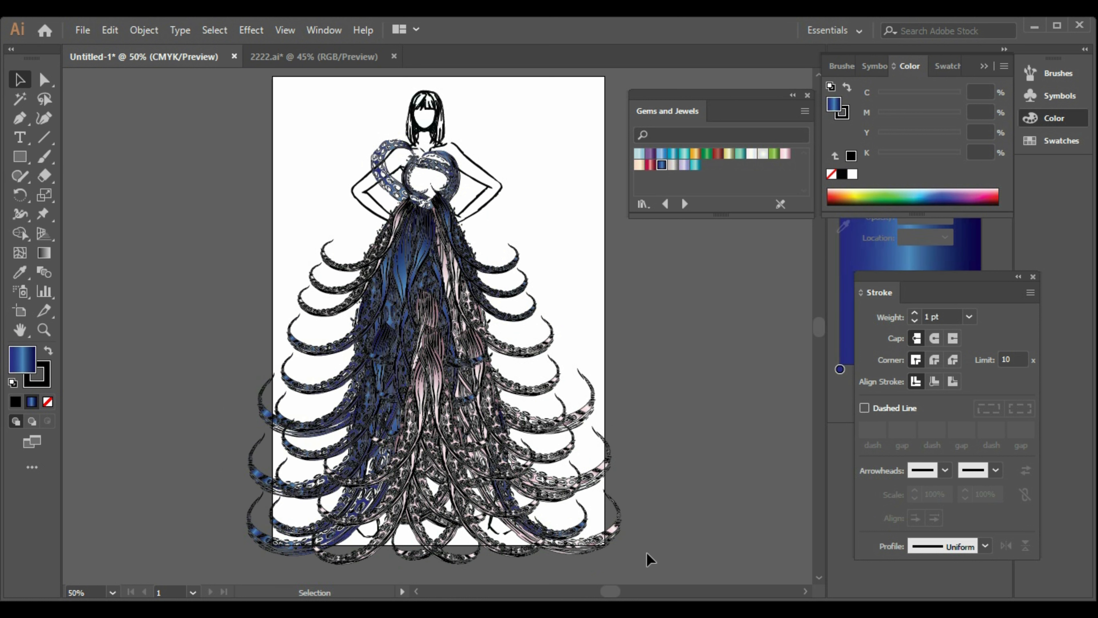
left_click_drag(323, 339, 324, 345)
left_click(661, 166)
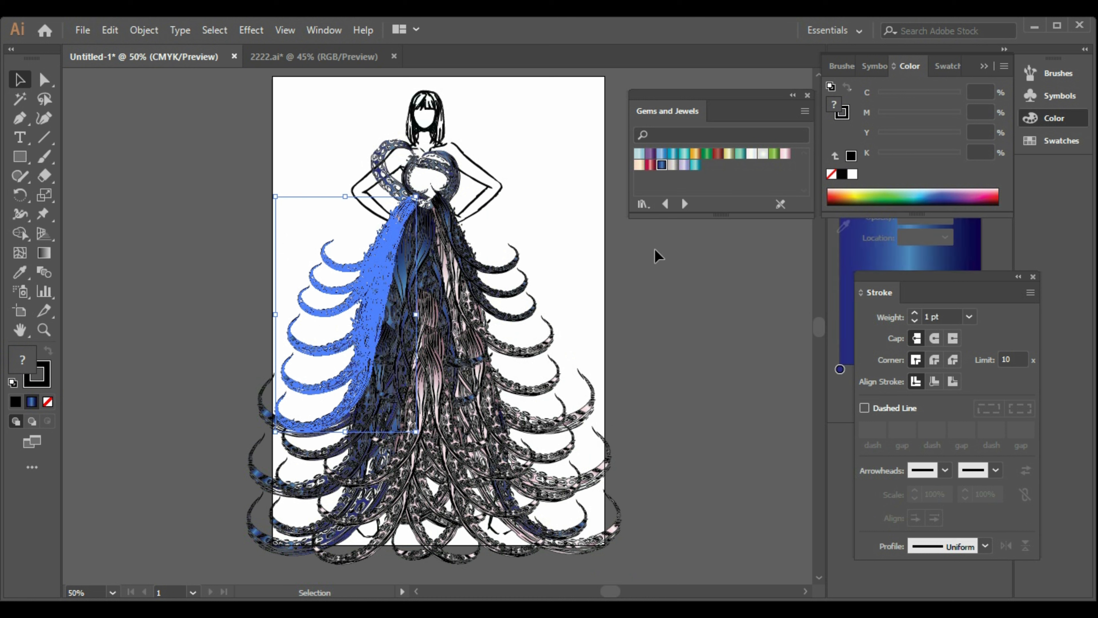
left_click(630, 401)
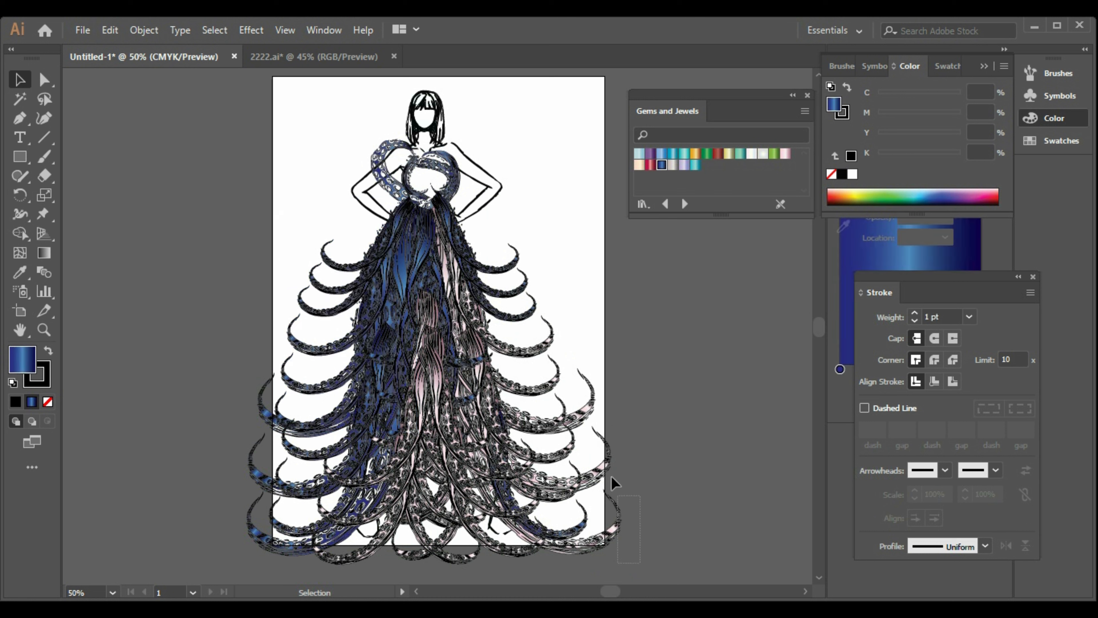
Step: Select the remaining tentacle groups along the skirt's right side and fill them with the dark blue gradient
left_click_drag(614, 482, 558, 306)
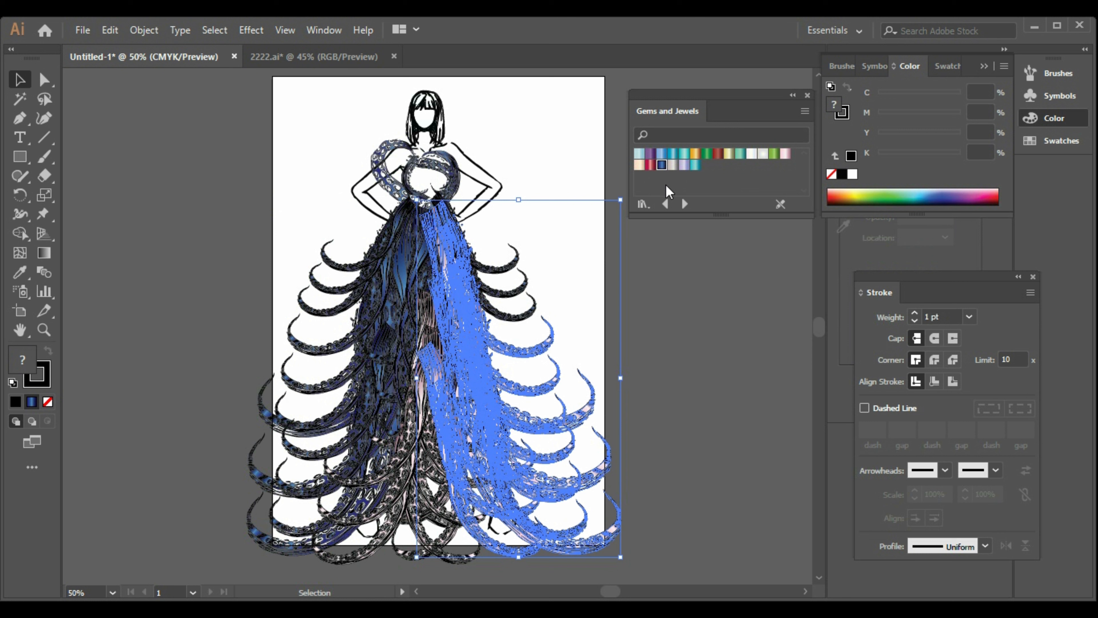
left_click(660, 166)
left_click(580, 497)
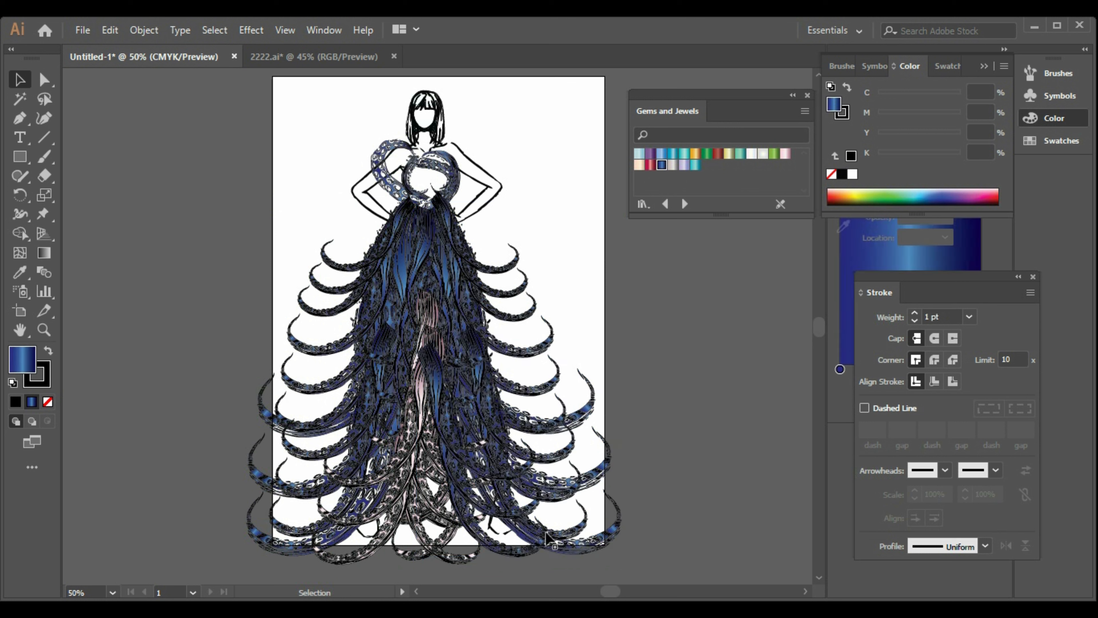
Step: Fill the two overlapping tentacle groups on the lower front centre of the skirt with the dark blue gradient
left_click(469, 546)
left_click(661, 165)
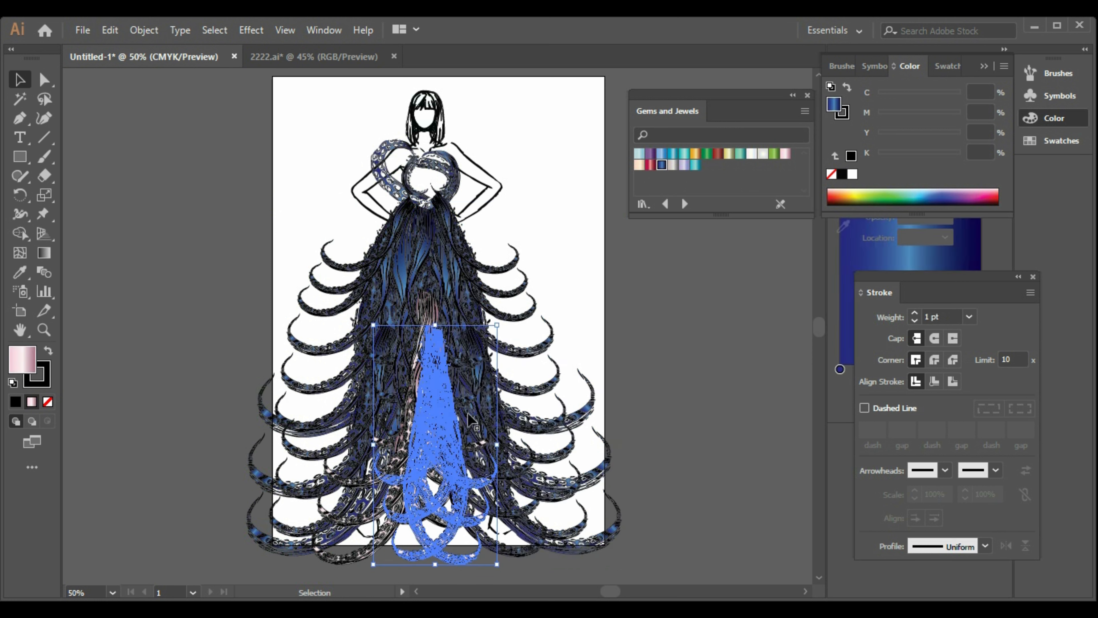
left_click_drag(469, 418, 463, 382)
left_click(662, 166)
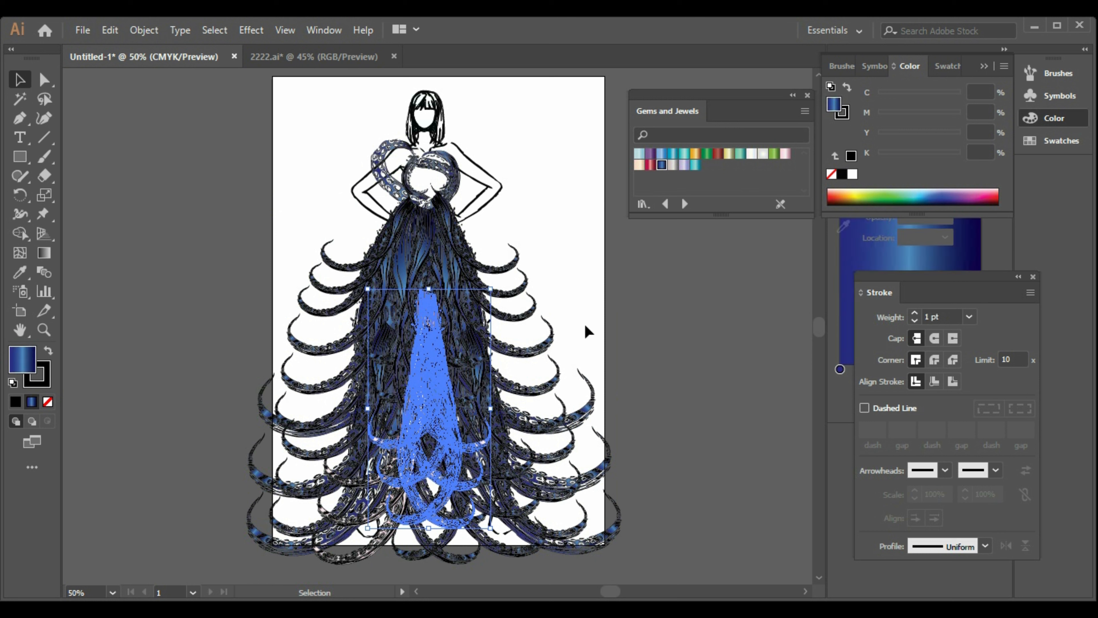
Step: Fill the remaining pink tentacle group on the skirt's lower front, left of centre, with the dark blue gradient
left_click(536, 247)
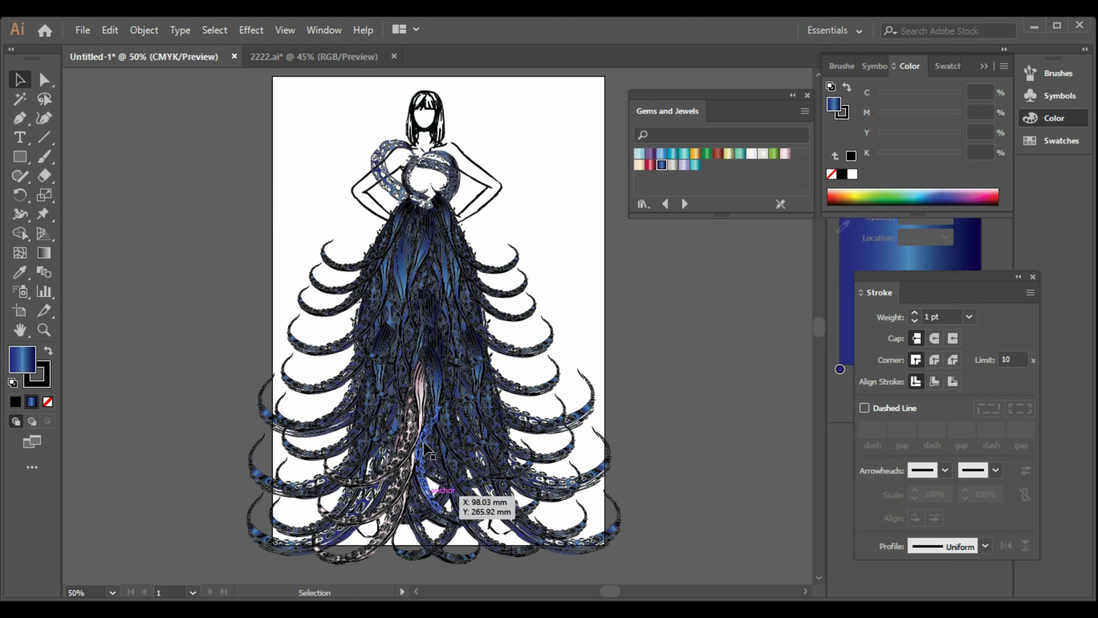
left_click(433, 497)
left_click(660, 166)
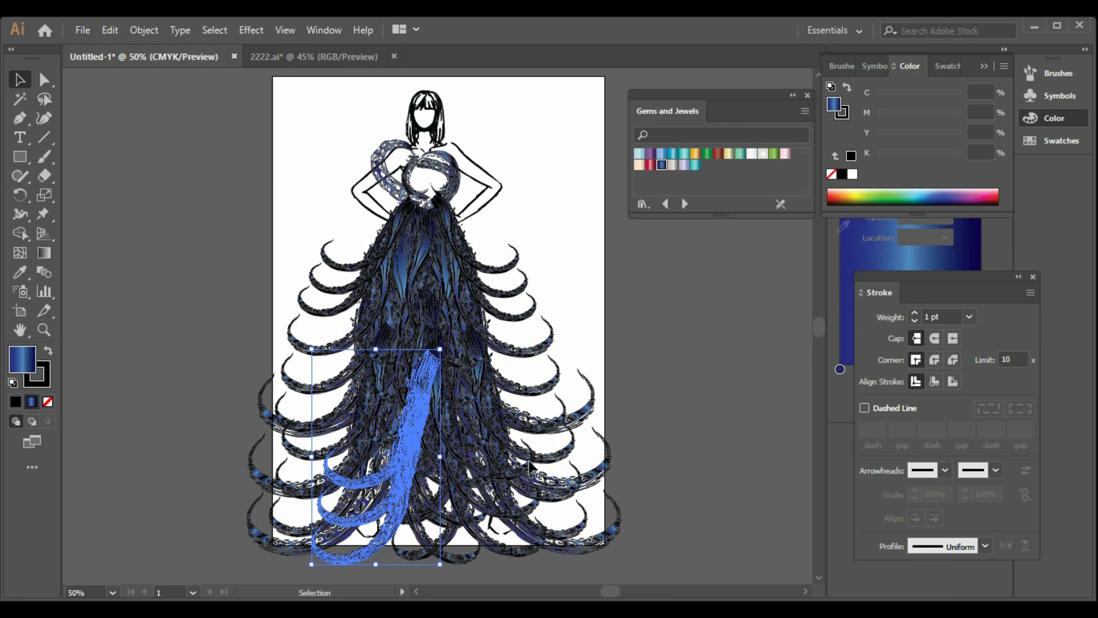
left_click(601, 303)
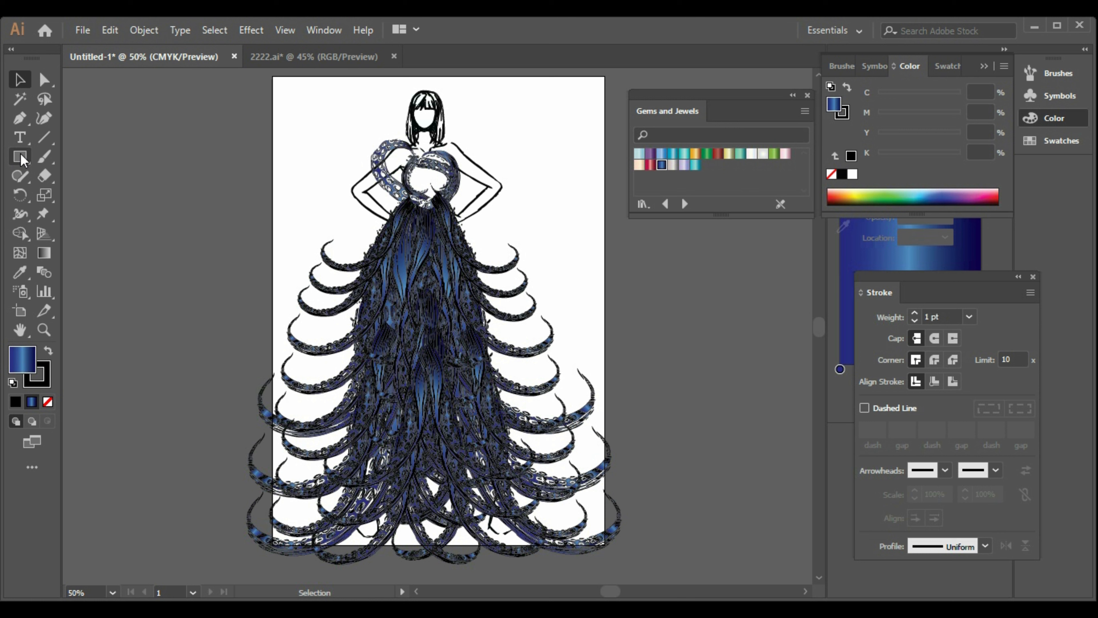
Step: Select the entire figure with its bodice and skirt and group all the artwork together
left_click_drag(188, 72, 647, 579)
right_click(522, 441)
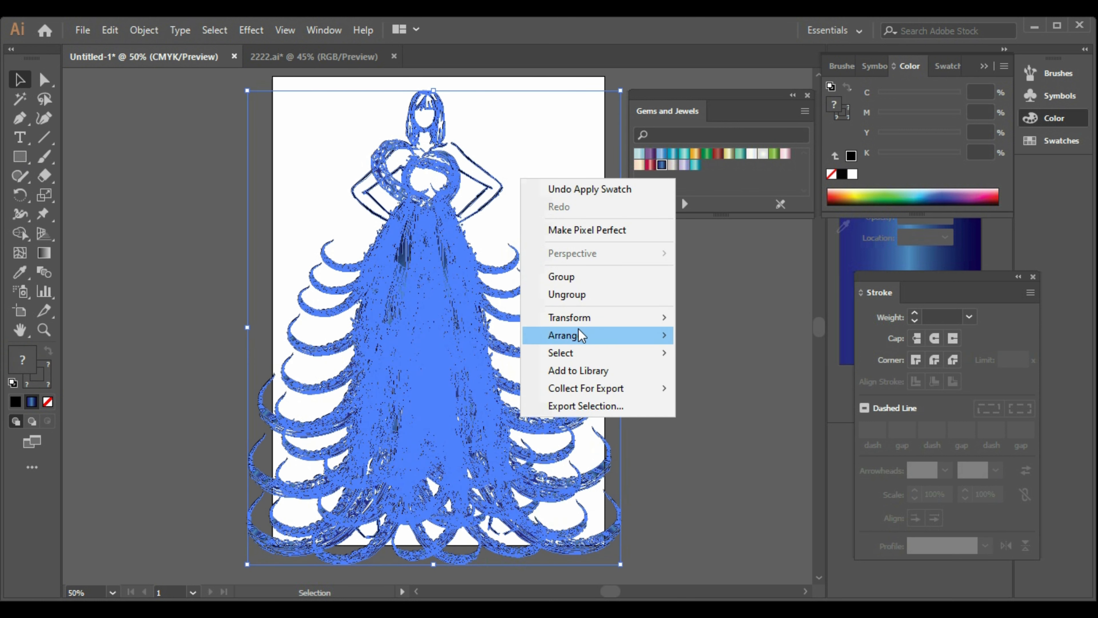
left_click(582, 280)
left_click(663, 449)
Step: Scale the grouped gown figure down to fit within the artboard and centre it on the page
left_click(437, 398)
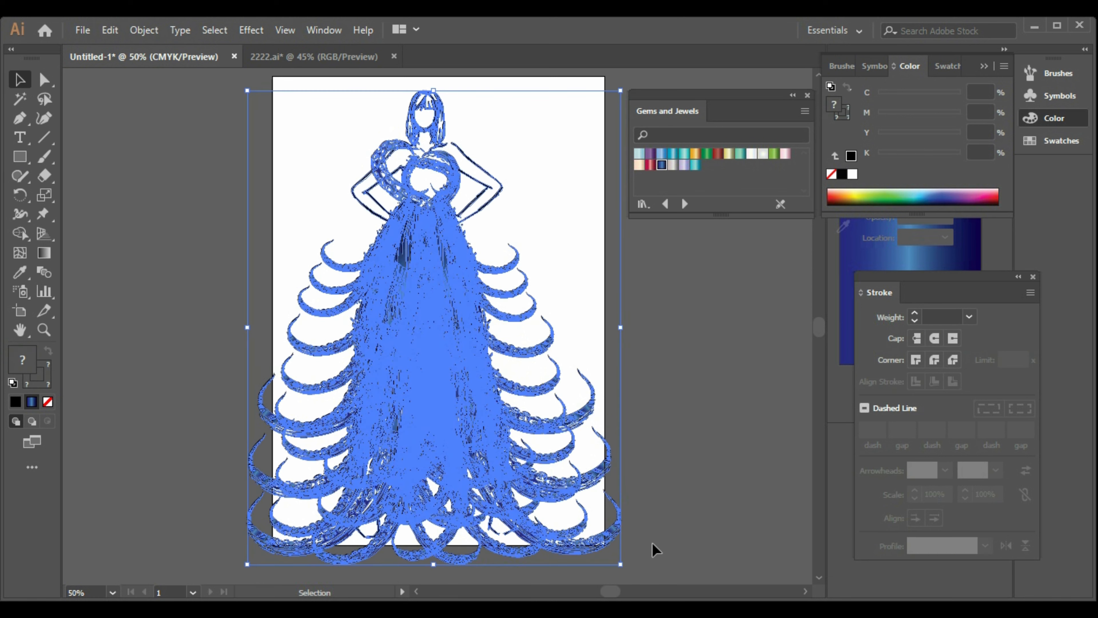
left_click_drag(622, 563, 594, 506)
left_click_drag(719, 509, 718, 513)
left_click(719, 513)
left_click_drag(438, 361, 468, 382)
left_click(728, 420)
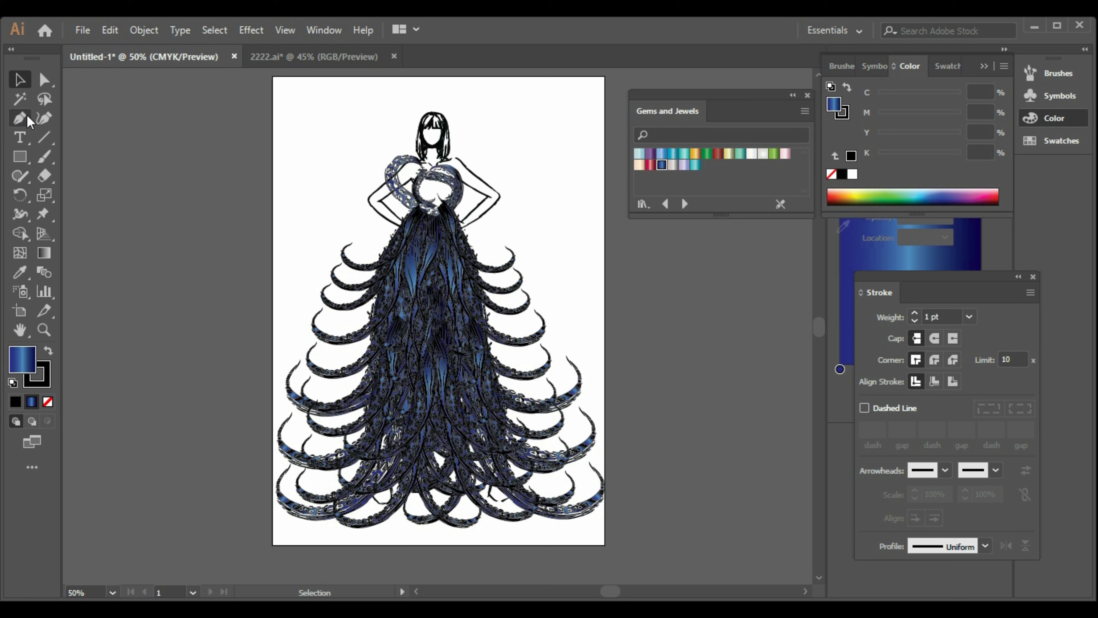
Step: Draw a dark blue gradient rectangle covering the whole artboard and send it behind the gown figure
left_click(20, 156)
left_click_drag(272, 77, 605, 545)
left_click(19, 80)
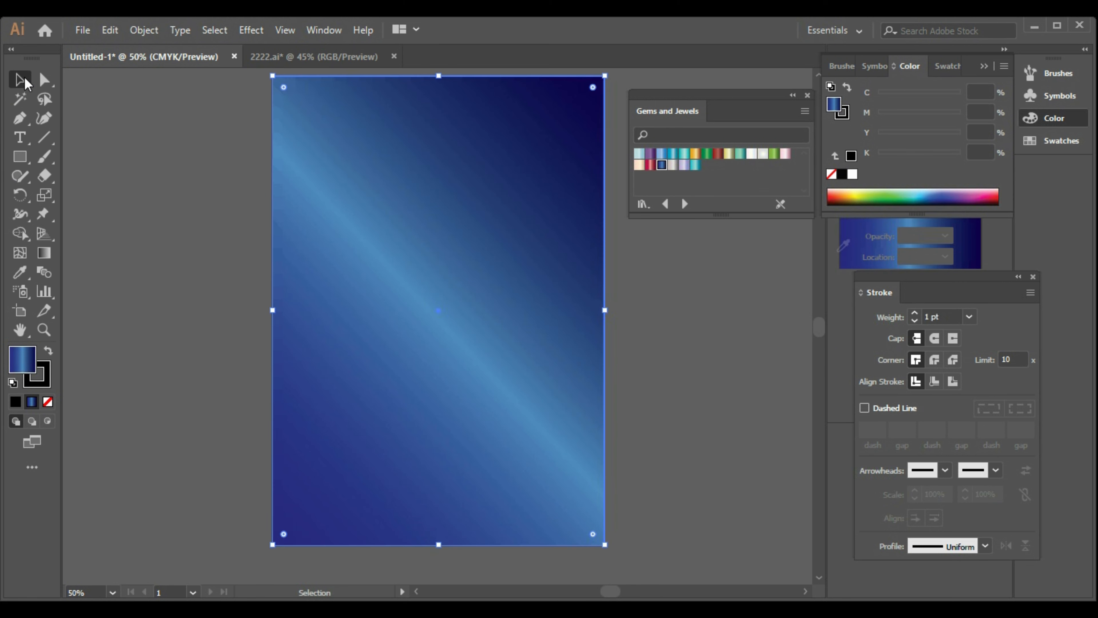
right_click(488, 221)
left_click(719, 518)
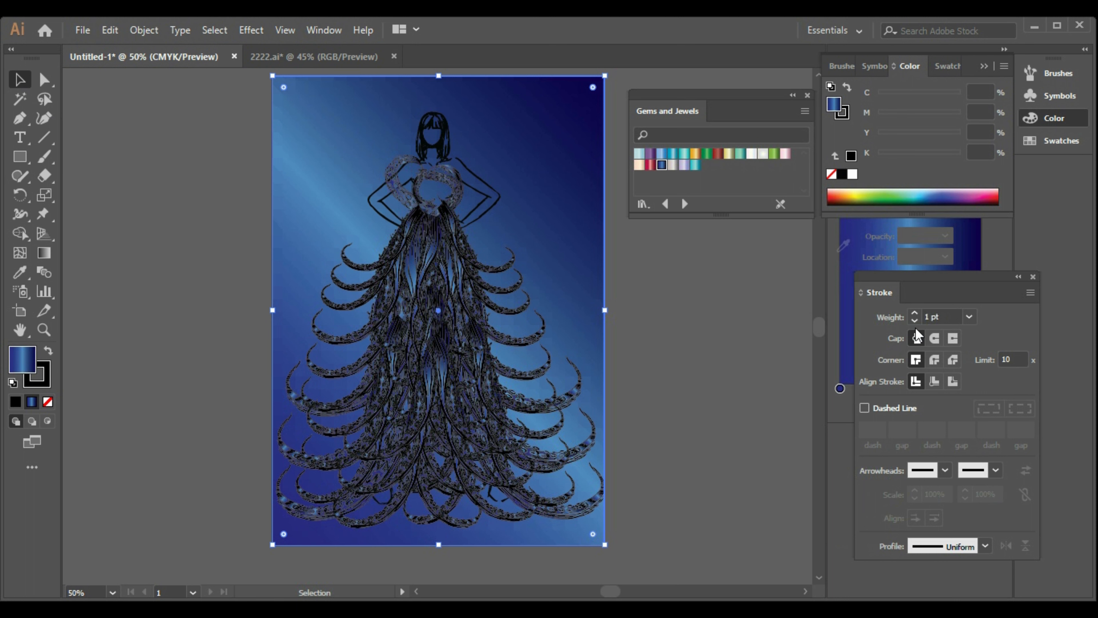
Step: Set the background rectangle's opacity to 32%
left_click(324, 30)
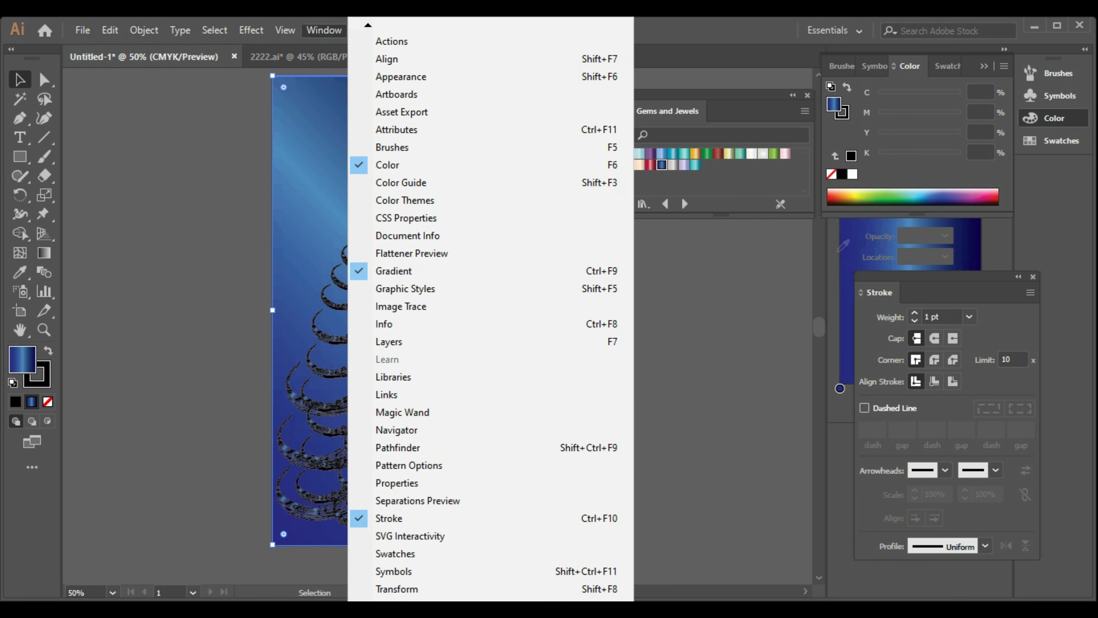
left_click(476, 589)
left_click(953, 365)
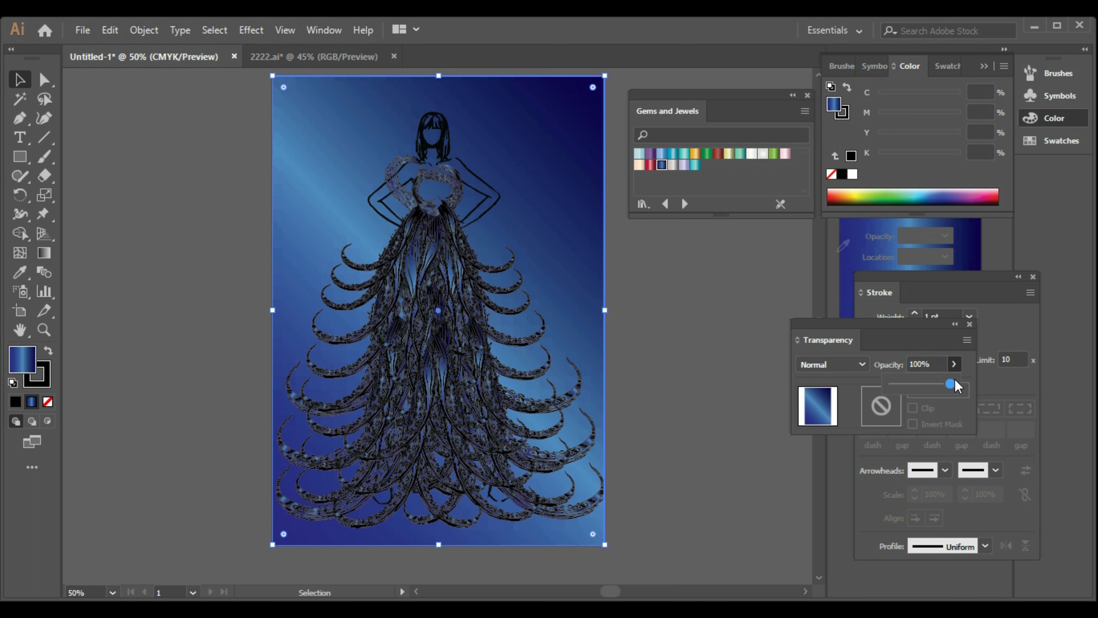
left_click_drag(955, 381, 935, 382)
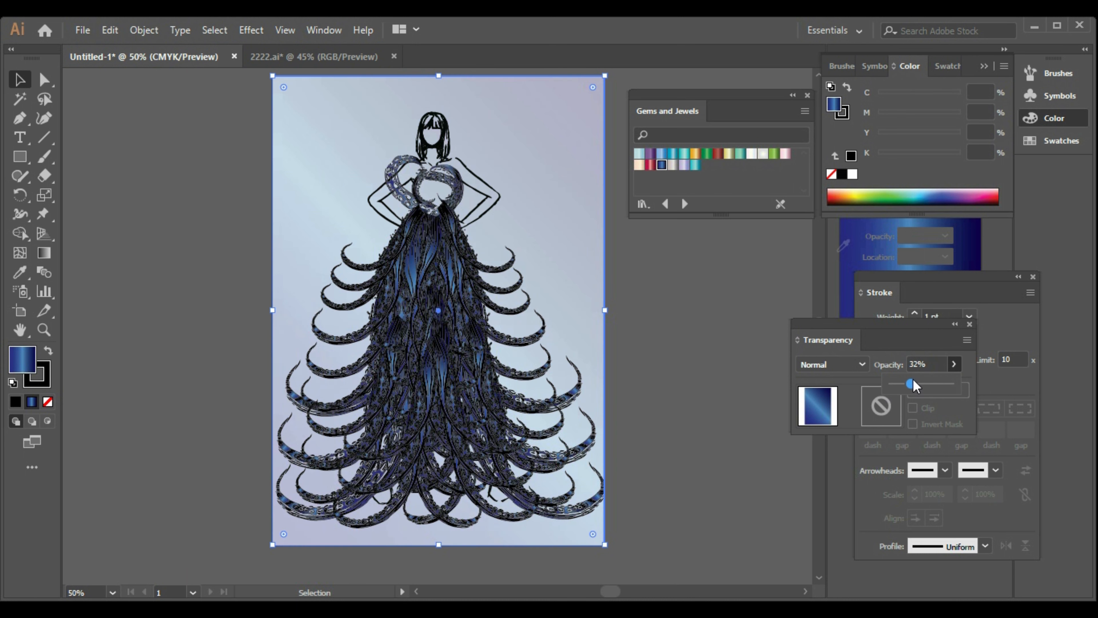
Step: Load the Decorative Legacy pattern swatch library
left_click(947, 66)
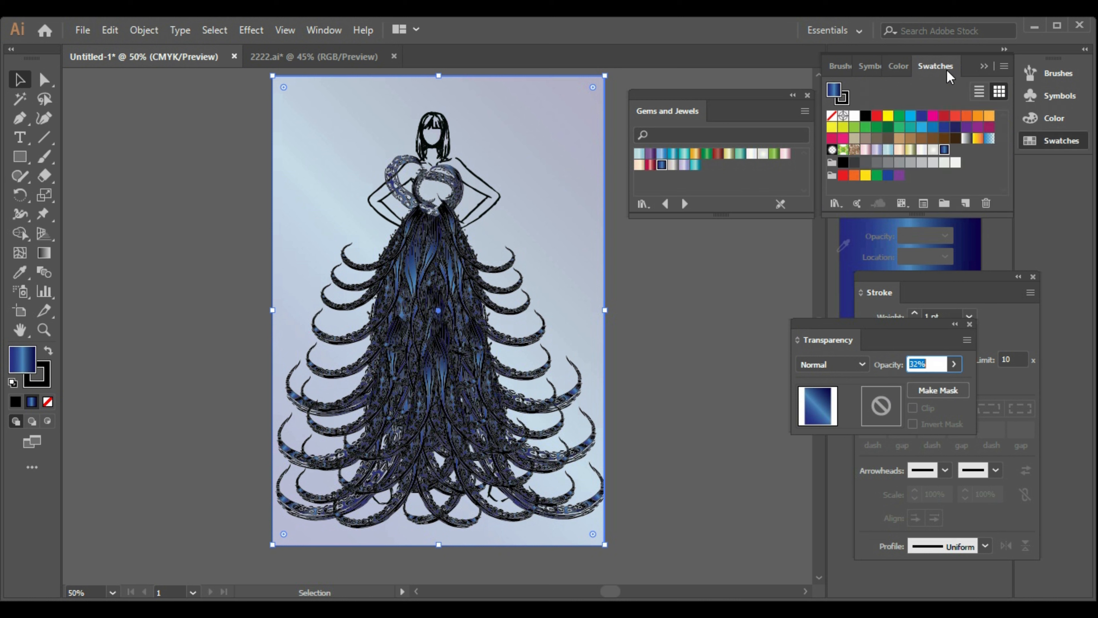
left_click(835, 204)
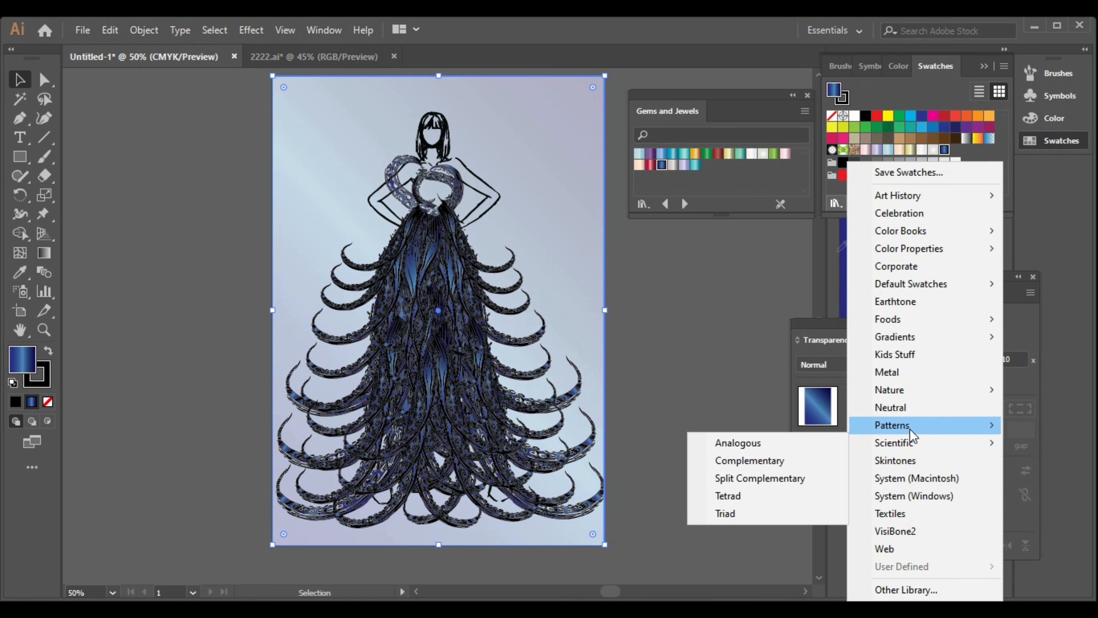
mouse_move(908, 426)
mouse_move(837, 428)
left_click(873, 443)
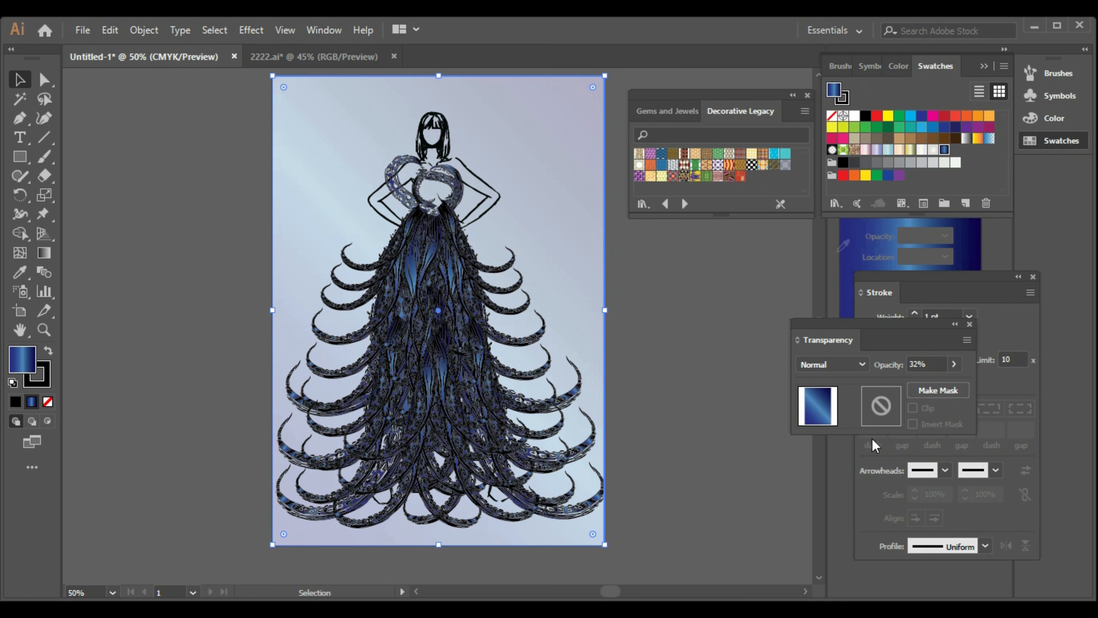
Step: Try the black-and-white checker pattern and the blue zigzag pattern as the background rectangle's fill
left_click(752, 169)
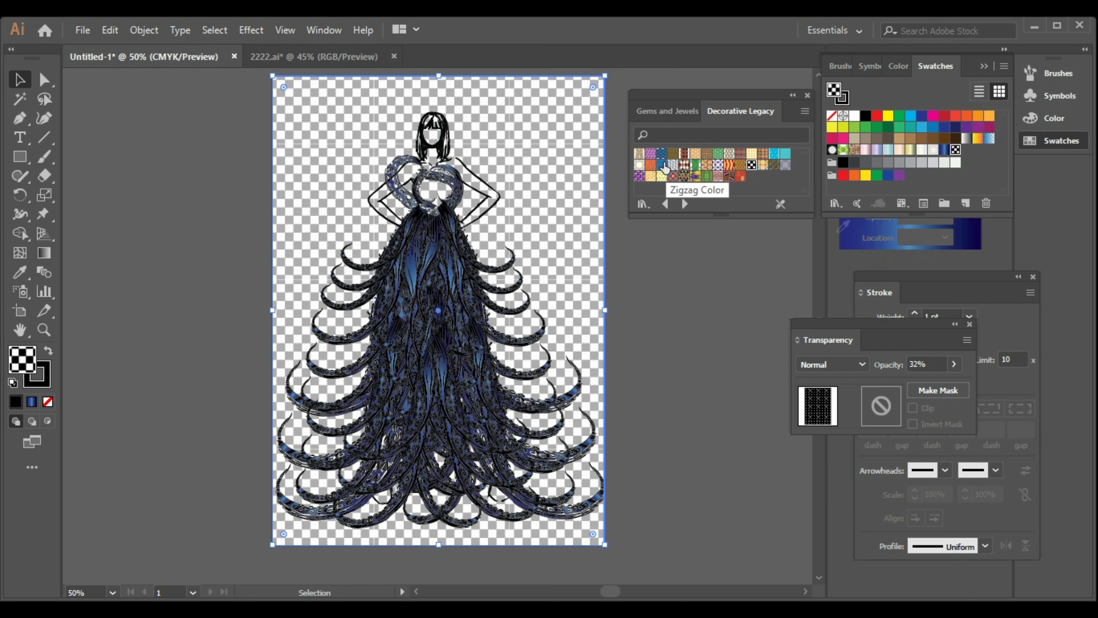
left_click(662, 155)
left_click(662, 155)
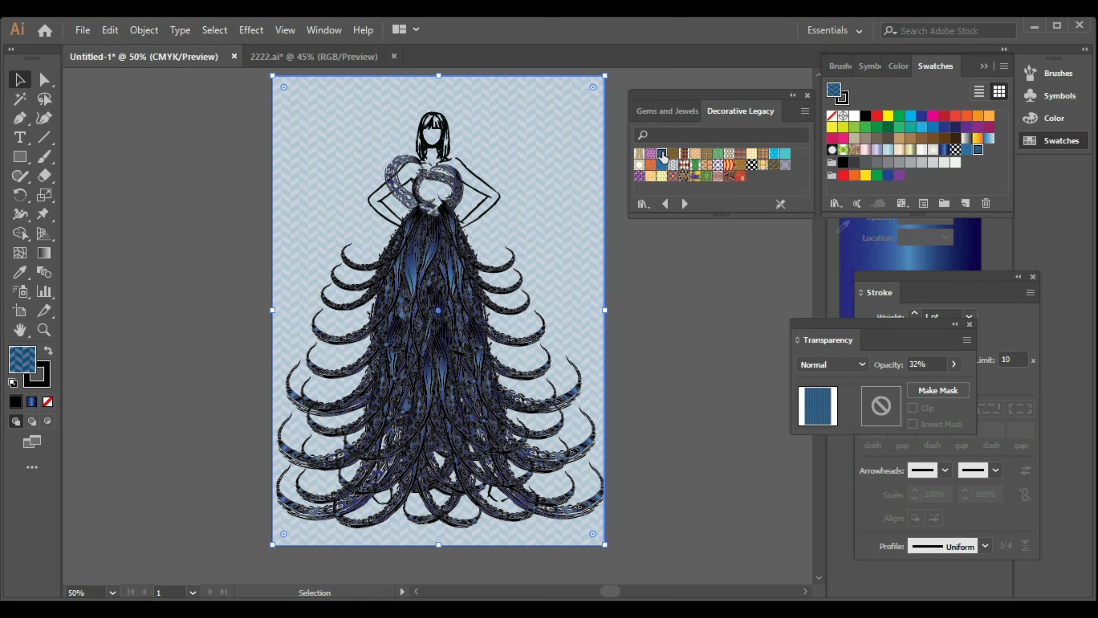
Step: Fill the background rectangle with the cream pattern of white circles and set its opacity to 51%
left_click(650, 176)
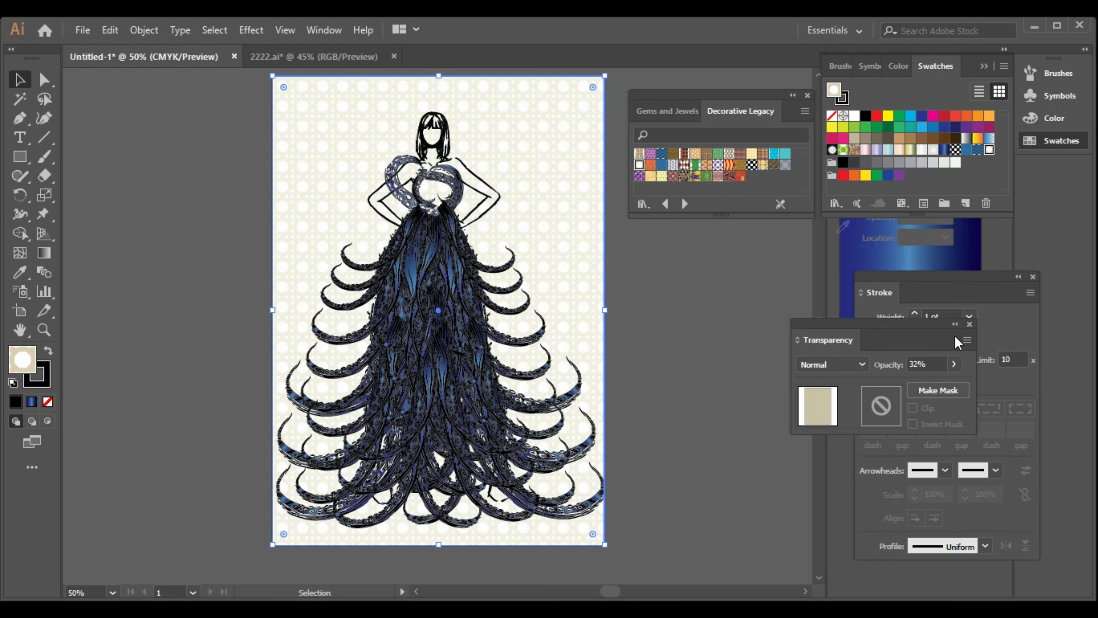
left_click(954, 364)
left_click_drag(917, 388, 923, 388)
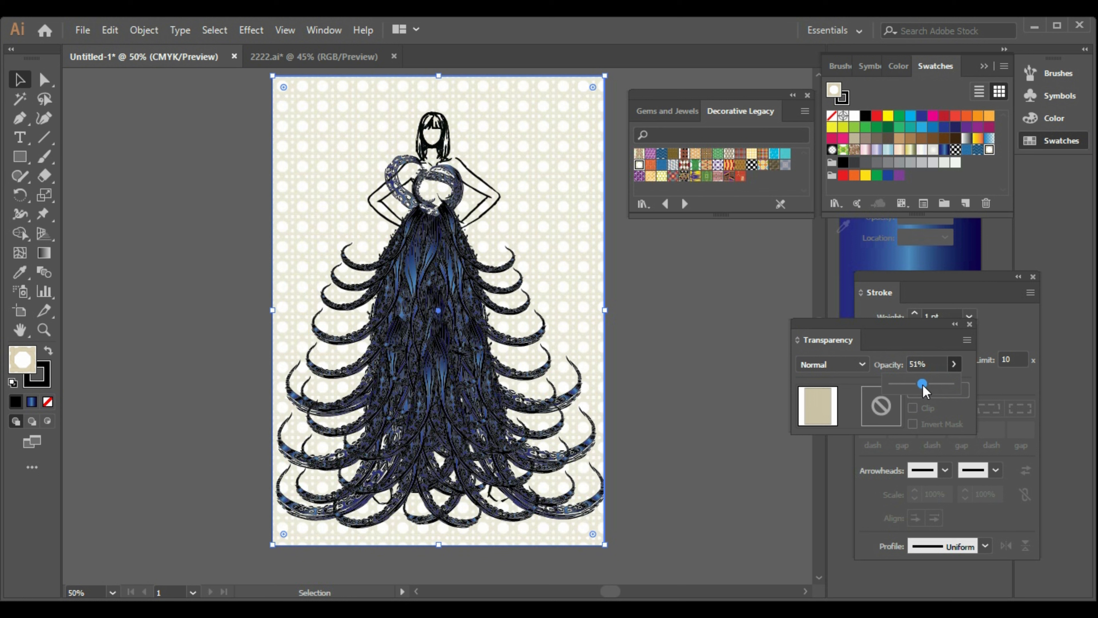
left_click(970, 325)
left_click(1033, 277)
left_click(668, 409)
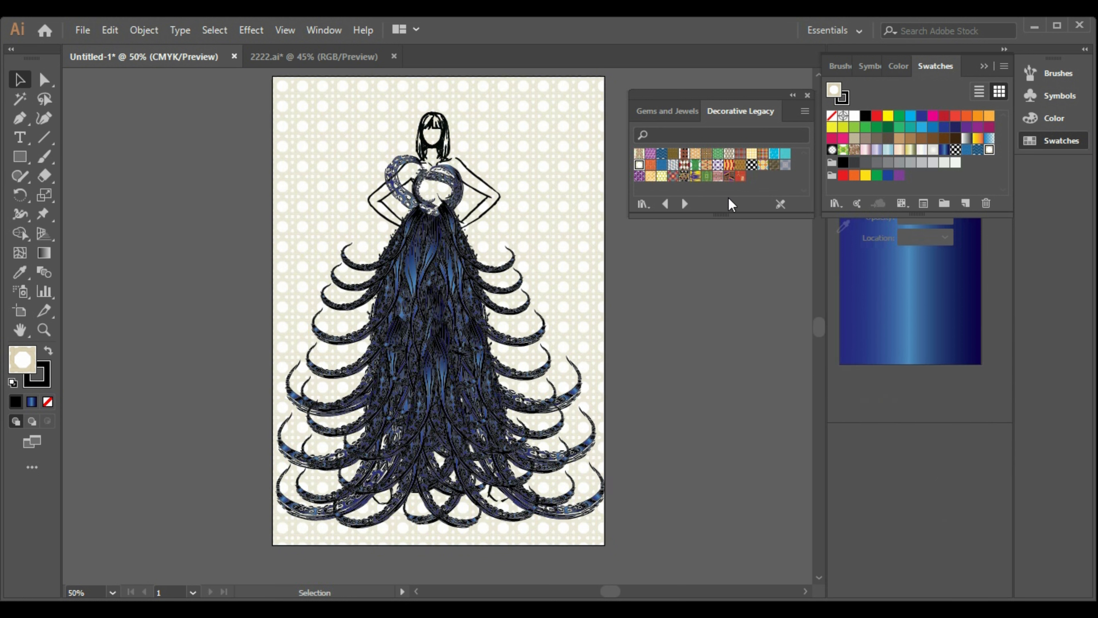